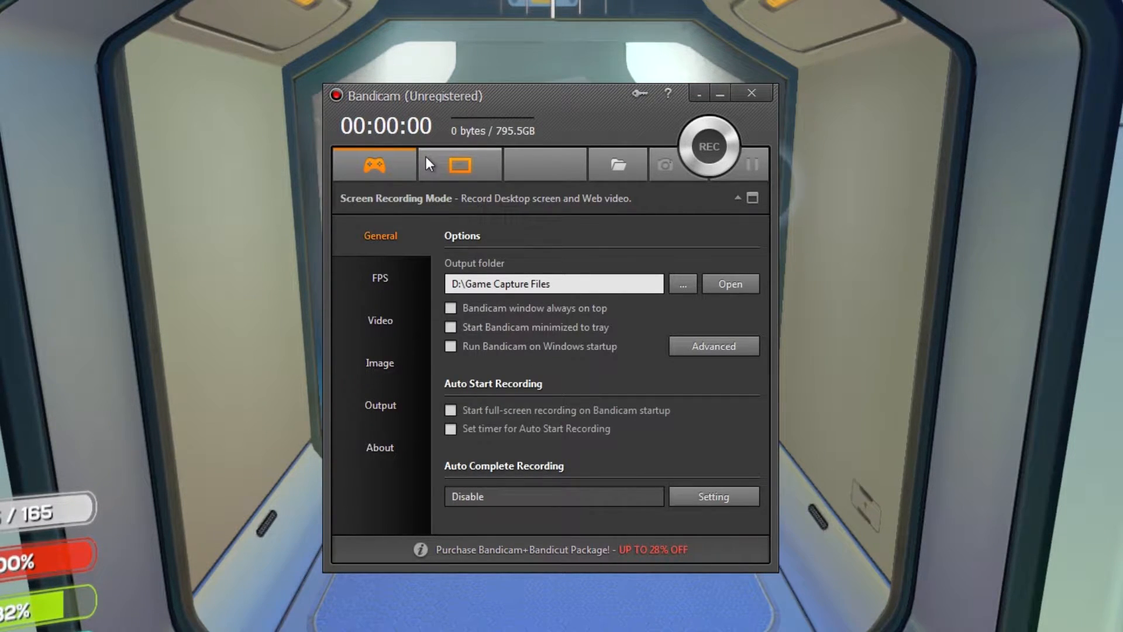
- Try the screen recording mode by repositioning its 1280x720 capture area, and return to game recording mode
{"action": "left_click", "coordinate": [426, 156]}
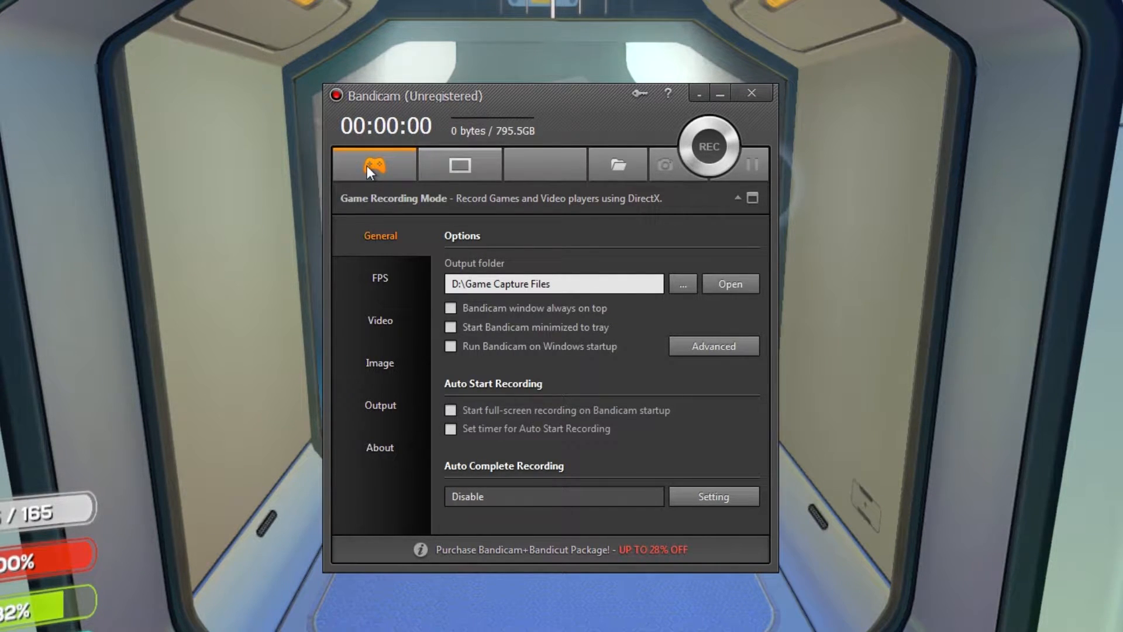
{"action": "left_click", "coordinate": [480, 169]}
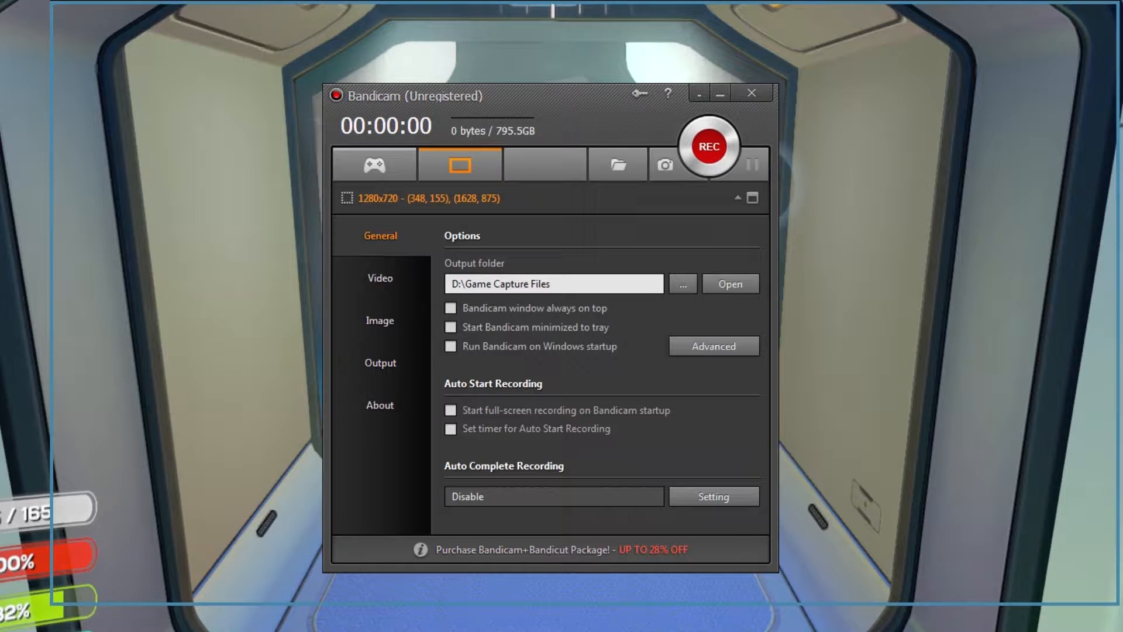
{"action": "left_click_drag", "start_coordinate": [201, 7], "coordinate": [177, 33]}
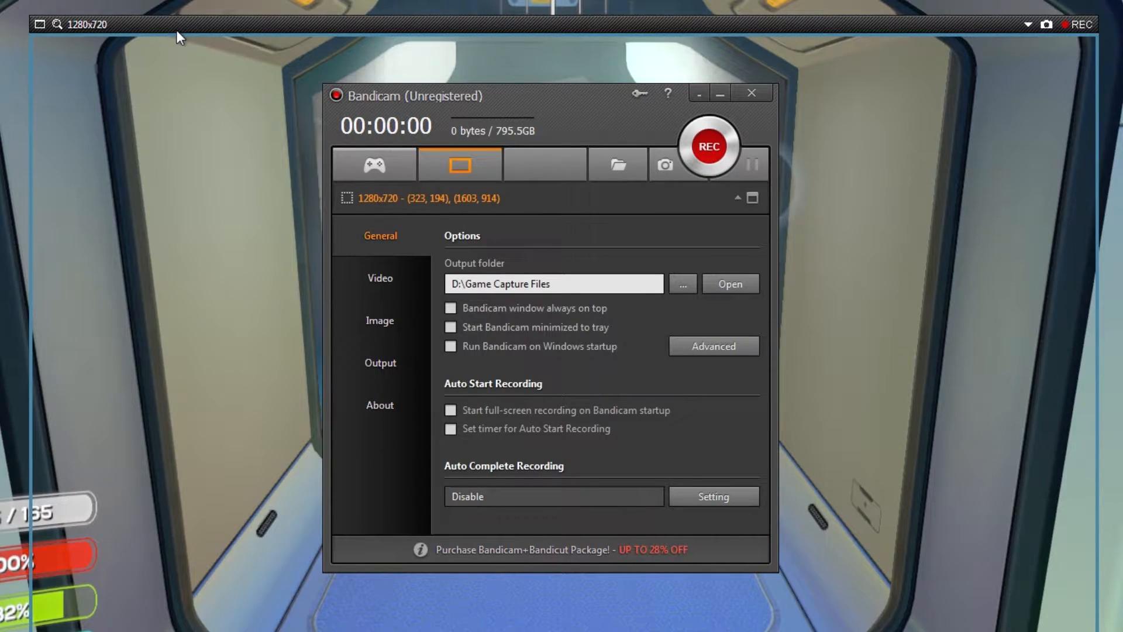
{"action": "left_click", "coordinate": [390, 164]}
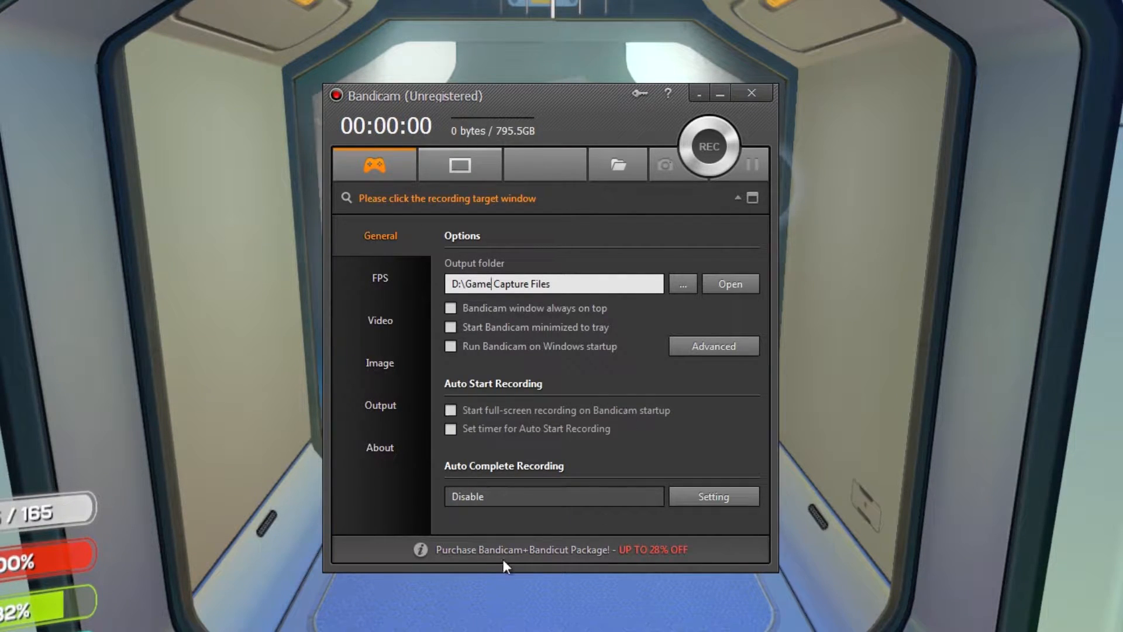
- Look at the Auto Start Recording timer settings and cancel them
{"action": "left_click", "coordinate": [504, 430]}
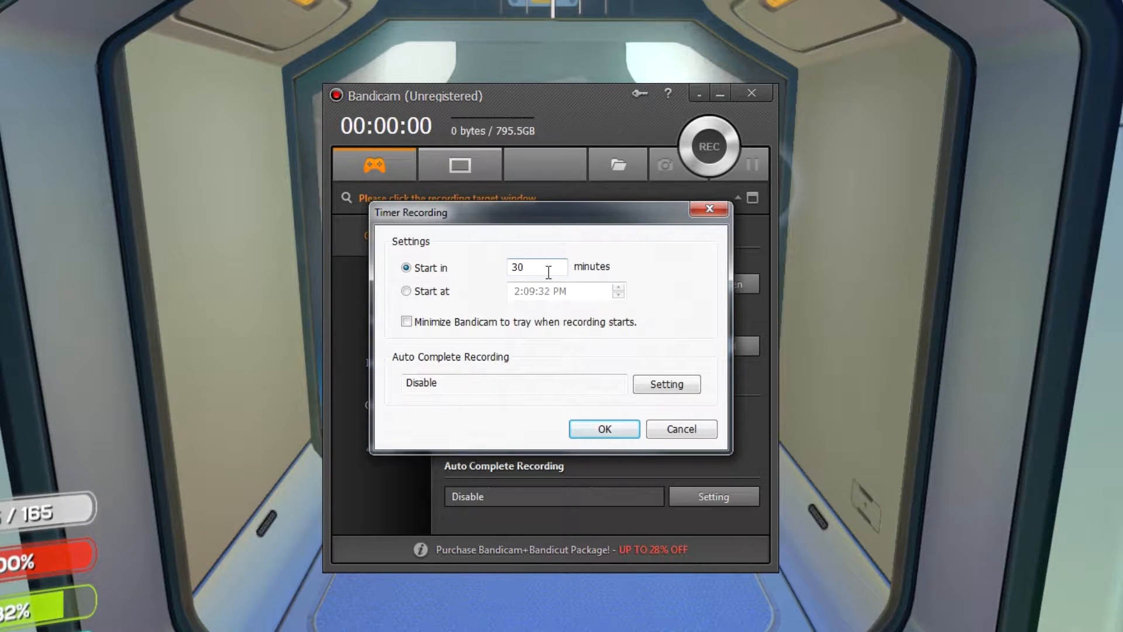
{"action": "left_click", "coordinate": [652, 429]}
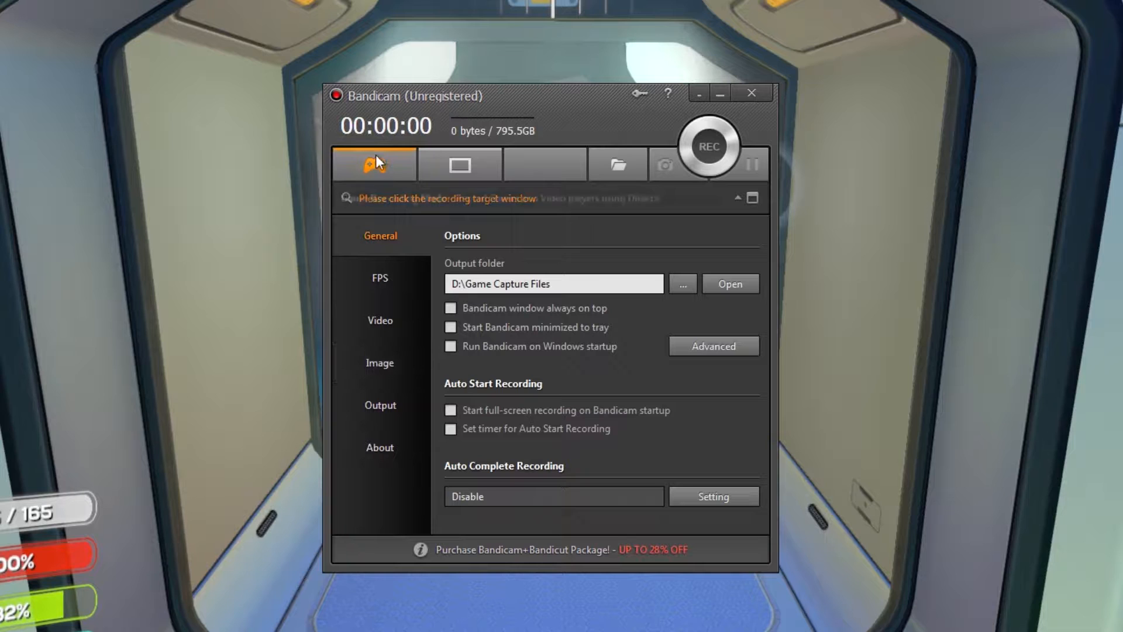
- Enable the FPS overlay, try different positions for the counter on the preview monitor, and turn the overlay off again
{"action": "left_click", "coordinate": [377, 277]}
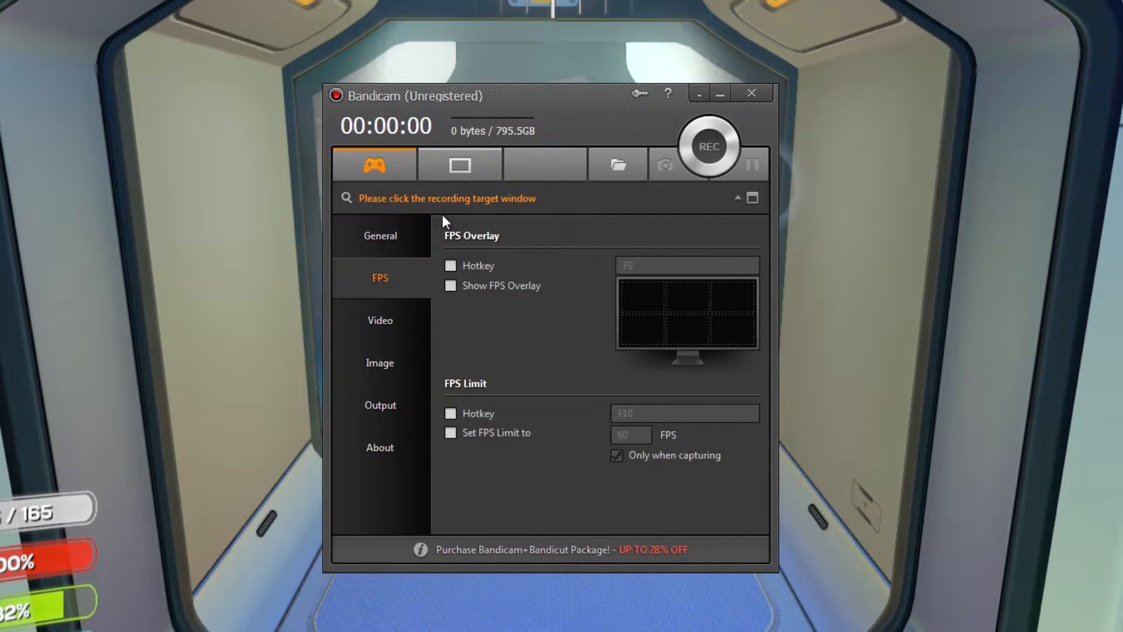
{"action": "left_click", "coordinate": [466, 286]}
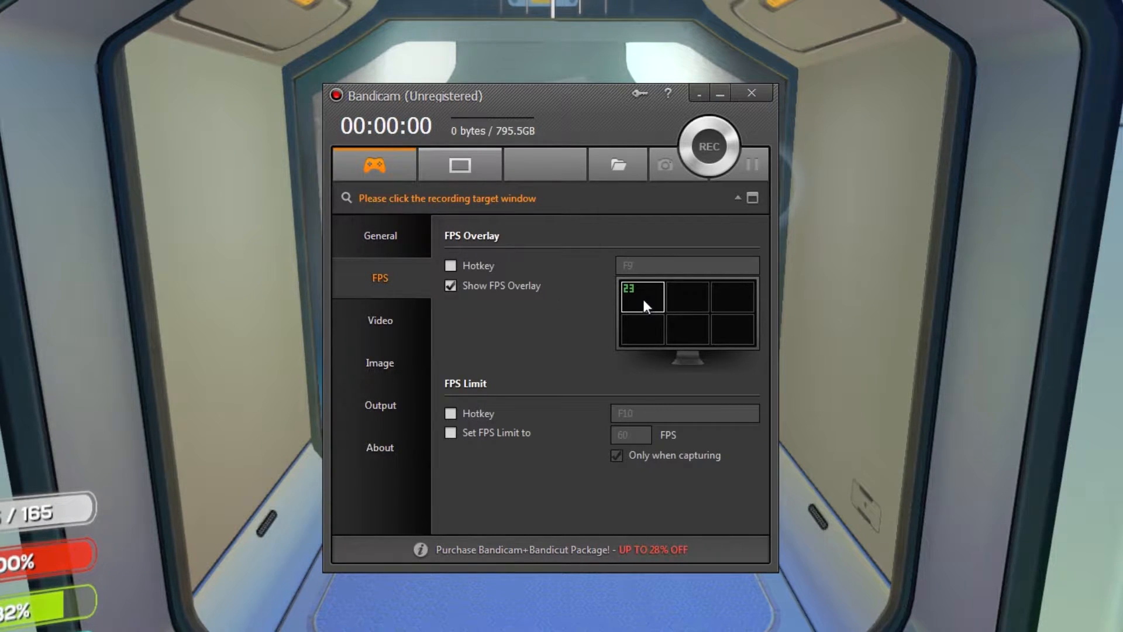
{"action": "left_click", "coordinate": [676, 293]}
{"action": "left_click", "coordinate": [723, 297]}
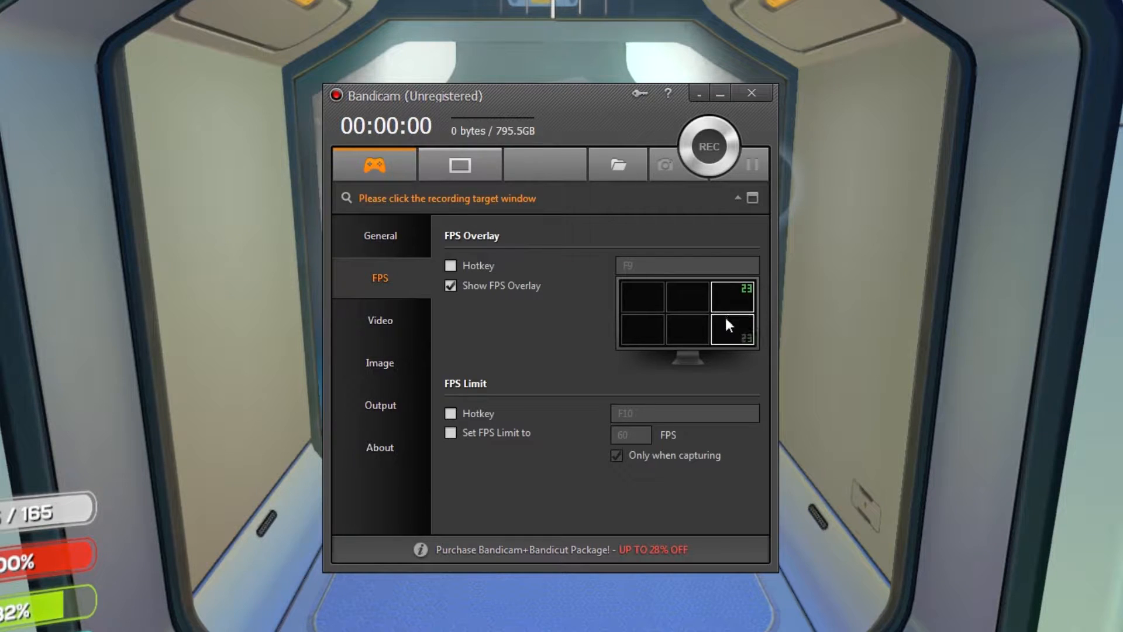
{"action": "left_click", "coordinate": [668, 328]}
{"action": "left_click", "coordinate": [651, 300]}
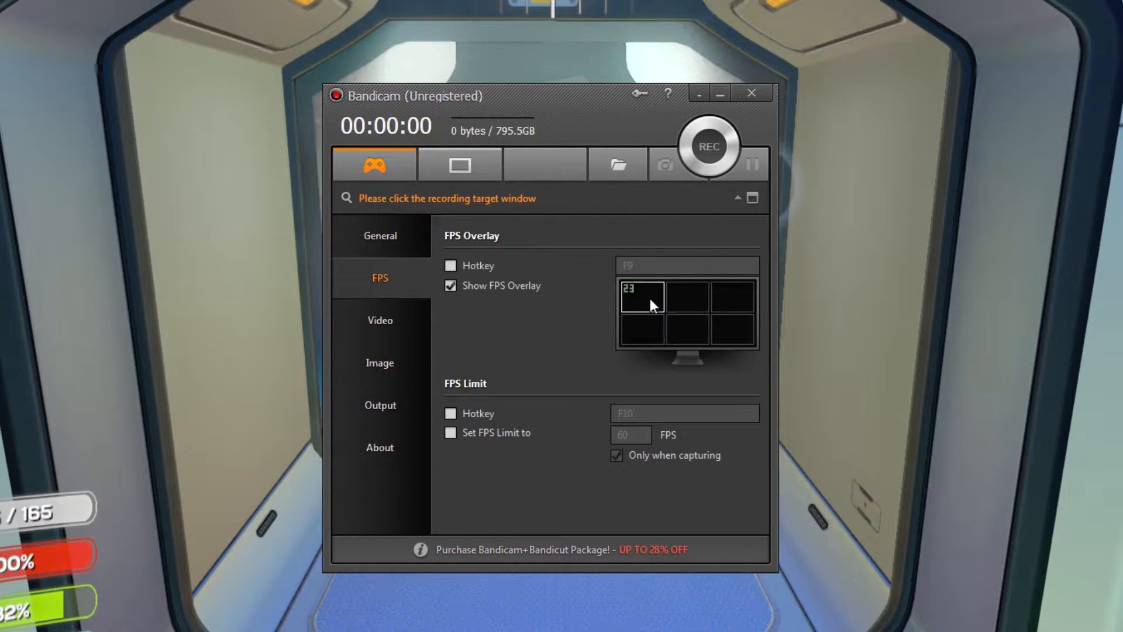
{"action": "left_click", "coordinate": [723, 299]}
{"action": "left_click", "coordinate": [726, 327]}
{"action": "left_click", "coordinate": [656, 334]}
{"action": "left_click", "coordinate": [508, 283]}
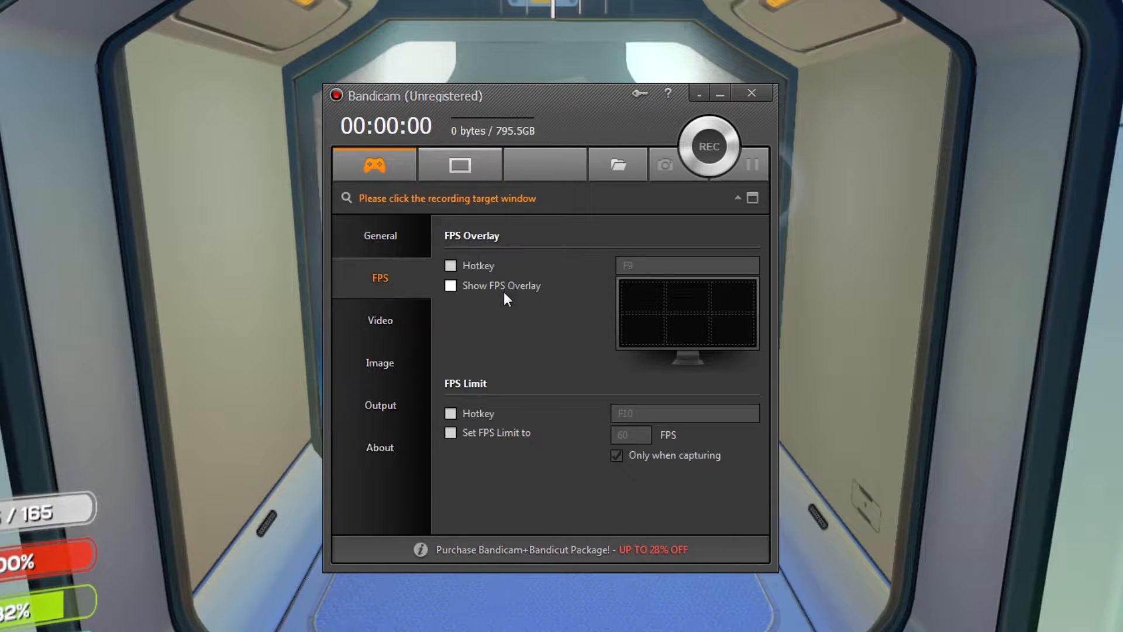
- Try out the FPS overlay's hotkey together with the Show FPS Overlay option, and switch the hotkey off
{"action": "left_click", "coordinate": [493, 265]}
{"action": "left_click", "coordinate": [648, 266]}
{"action": "left_click", "coordinate": [540, 285]}
{"action": "left_click", "coordinate": [539, 286]}
{"action": "left_click", "coordinate": [487, 286]}
{"action": "left_click", "coordinate": [452, 285]}
{"action": "left_click", "coordinate": [451, 266]}
{"action": "key", "text": "BackSpace"}
- Try out the FPS limit's hotkey and the Set FPS Limit option, and turn them off again
{"action": "left_click", "coordinate": [451, 413]}
{"action": "left_click", "coordinate": [452, 413]}
{"action": "left_click", "coordinate": [451, 433]}
{"action": "left_click", "coordinate": [654, 459]}
{"action": "left_click", "coordinate": [455, 435]}
- Go through the video recording options for the pause hotkey, mouse cursor, mouse click effects and webcam overlay
{"action": "left_click", "coordinate": [390, 326]}
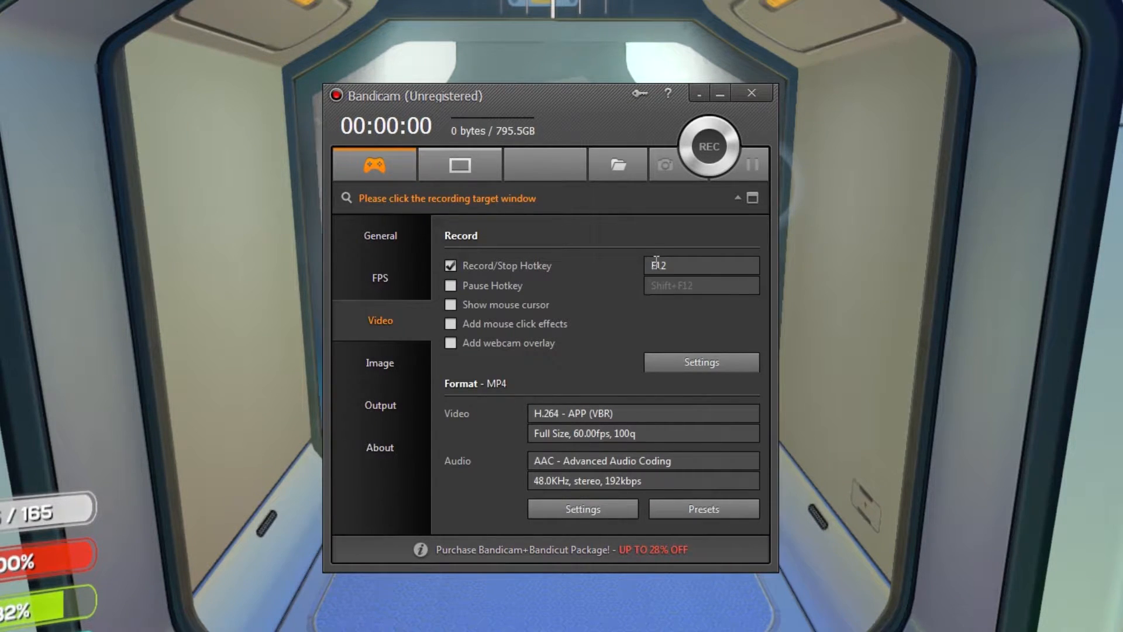
{"action": "left_click", "coordinate": [494, 286]}
{"action": "left_click", "coordinate": [494, 285]}
{"action": "left_click", "coordinate": [526, 306]}
{"action": "left_click", "coordinate": [508, 325]}
{"action": "left_click", "coordinate": [507, 322]}
{"action": "left_click", "coordinate": [530, 342]}
- In the recording sound settings, keep Record sound enabled and choose 1 - Elgato (2- AMD High Definition Audio Device) as primary sound device
{"action": "left_click", "coordinate": [726, 364]}
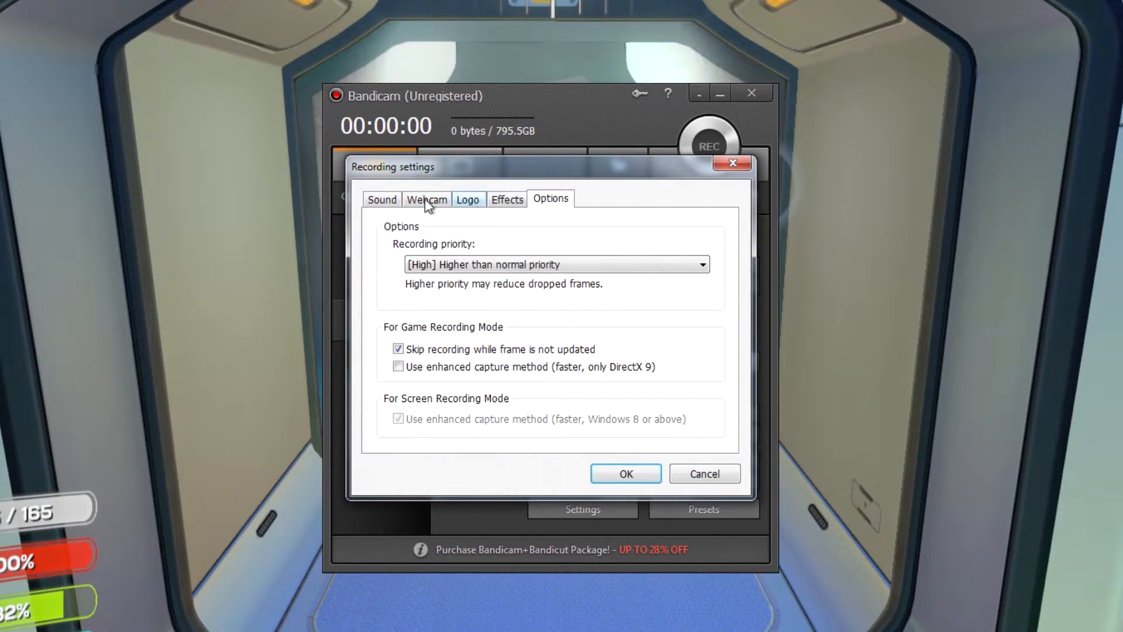
{"action": "left_click", "coordinate": [392, 201]}
{"action": "mouse_move", "coordinate": [515, 162]}
{"action": "left_mouse_down"}
{"action": "mouse_move", "coordinate": [525, 151]}
{"action": "mouse_move", "coordinate": [525, 165]}
{"action": "left_mouse_up"}
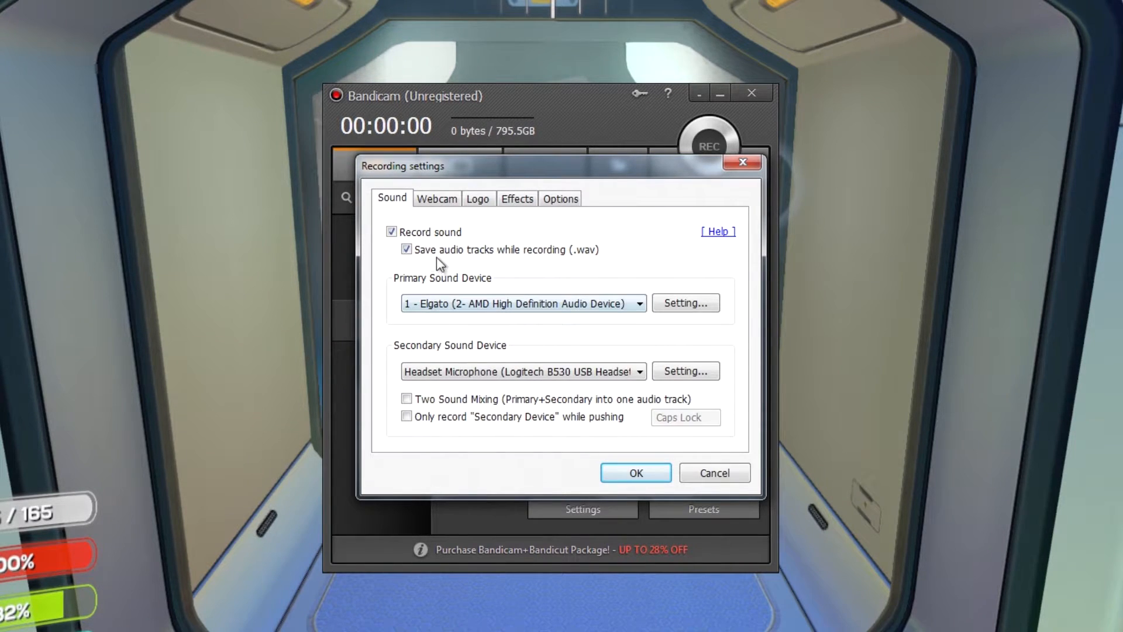
{"action": "left_click", "coordinate": [420, 233]}
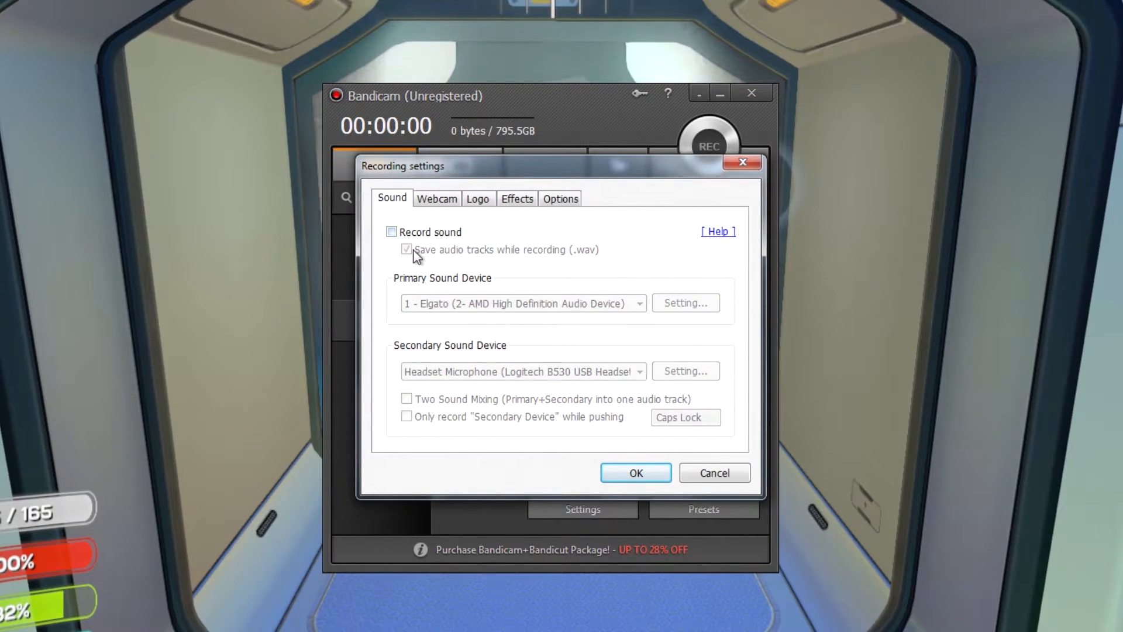
{"action": "left_click", "coordinate": [392, 233]}
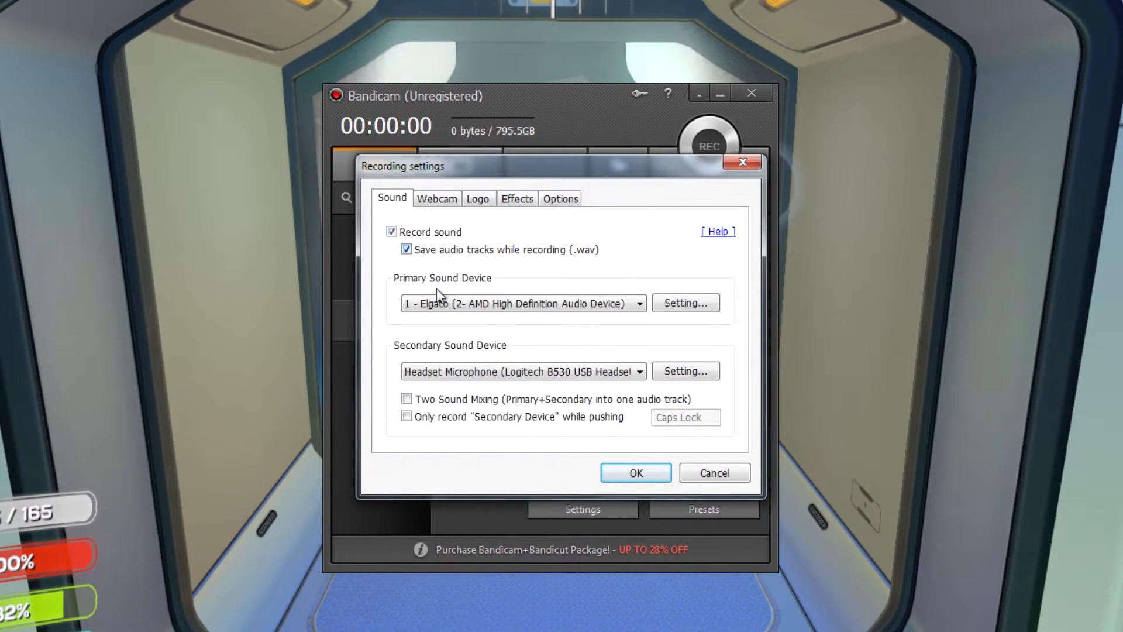
{"action": "left_click", "coordinate": [444, 305]}
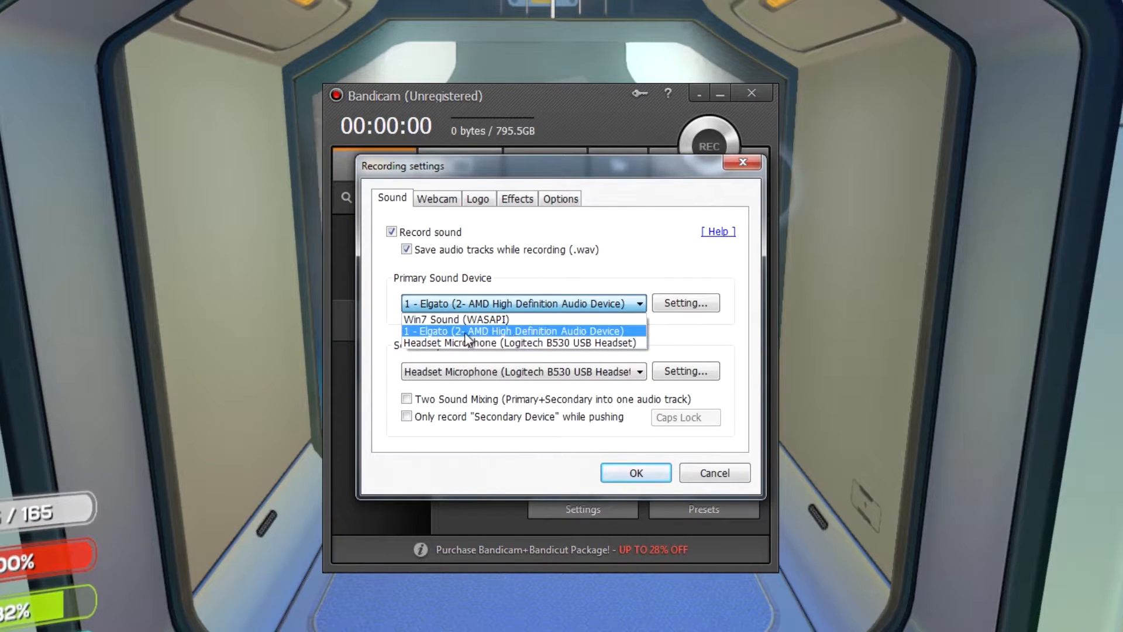
{"action": "left_click", "coordinate": [610, 330]}
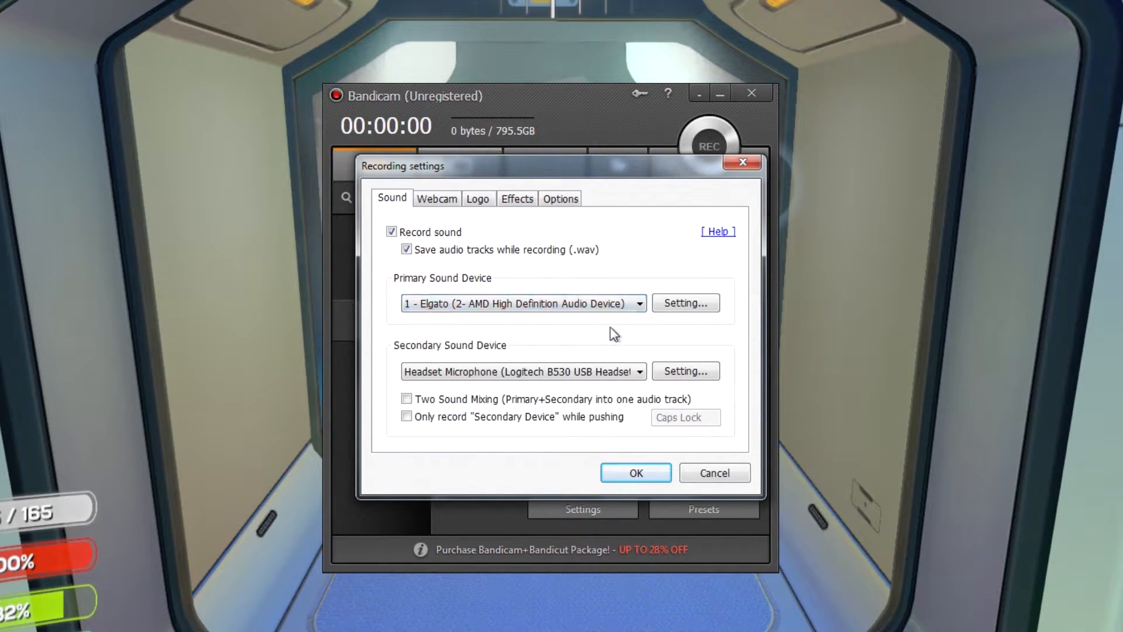
- From the primary sound device's settings, disable the playback devices SPDIF Interface (TX0) and SPDIF Interface (TX1)
{"action": "left_click", "coordinate": [688, 308]}
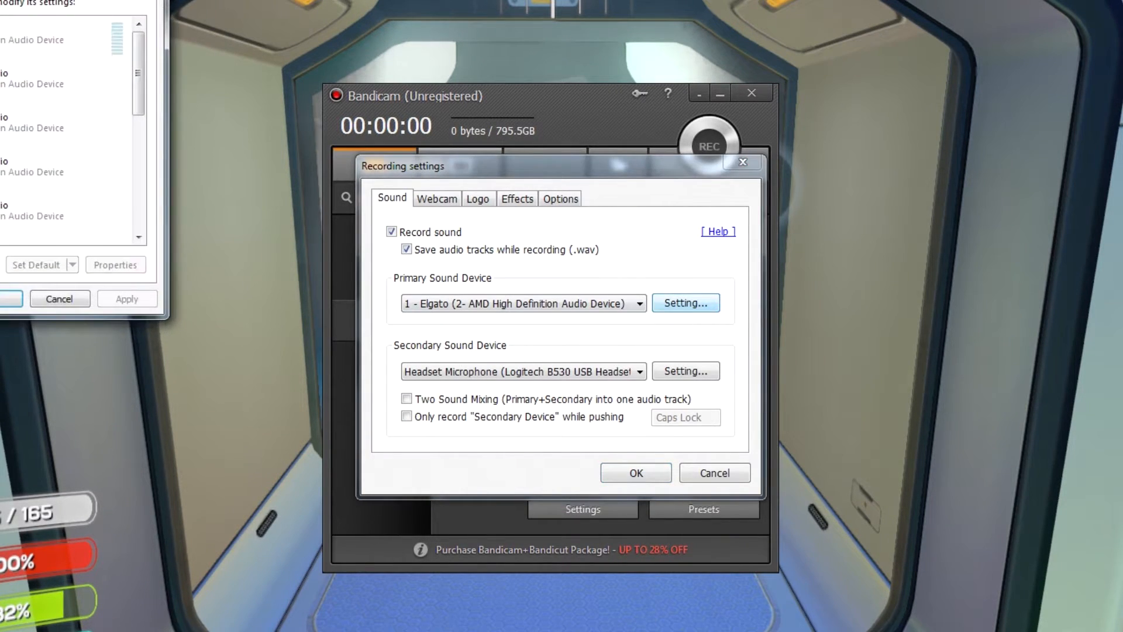
{"action": "left_click_drag", "start_coordinate": [50, 0], "coordinate": [761, 70]}
{"action": "left_click_drag", "start_coordinate": [845, 196], "coordinate": [846, 316]}
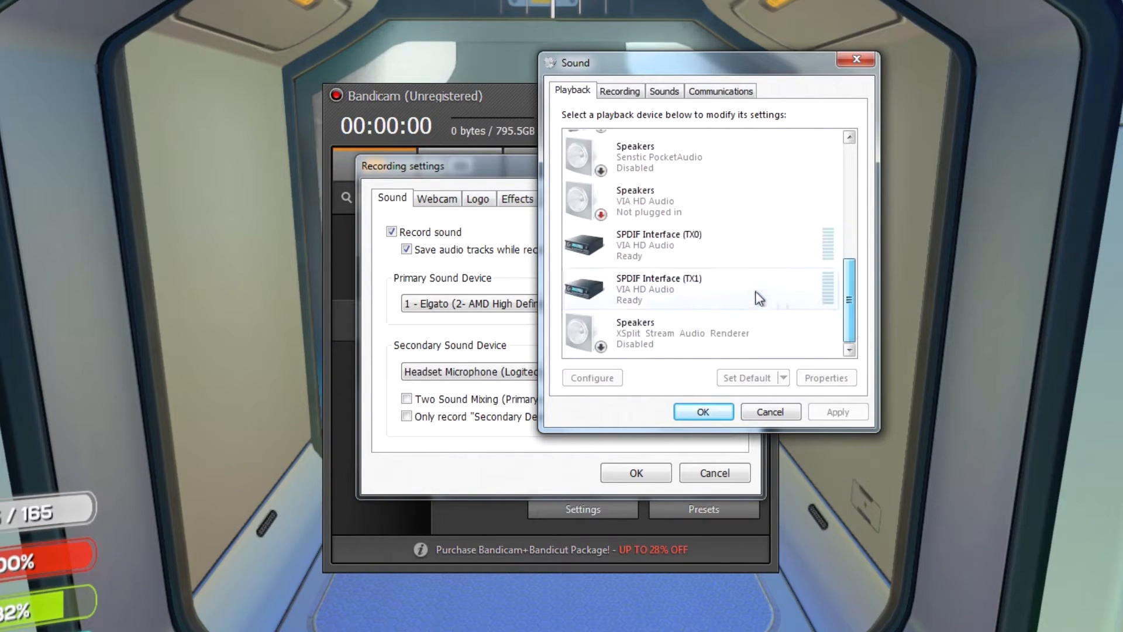
{"action": "left_click", "coordinate": [735, 251]}
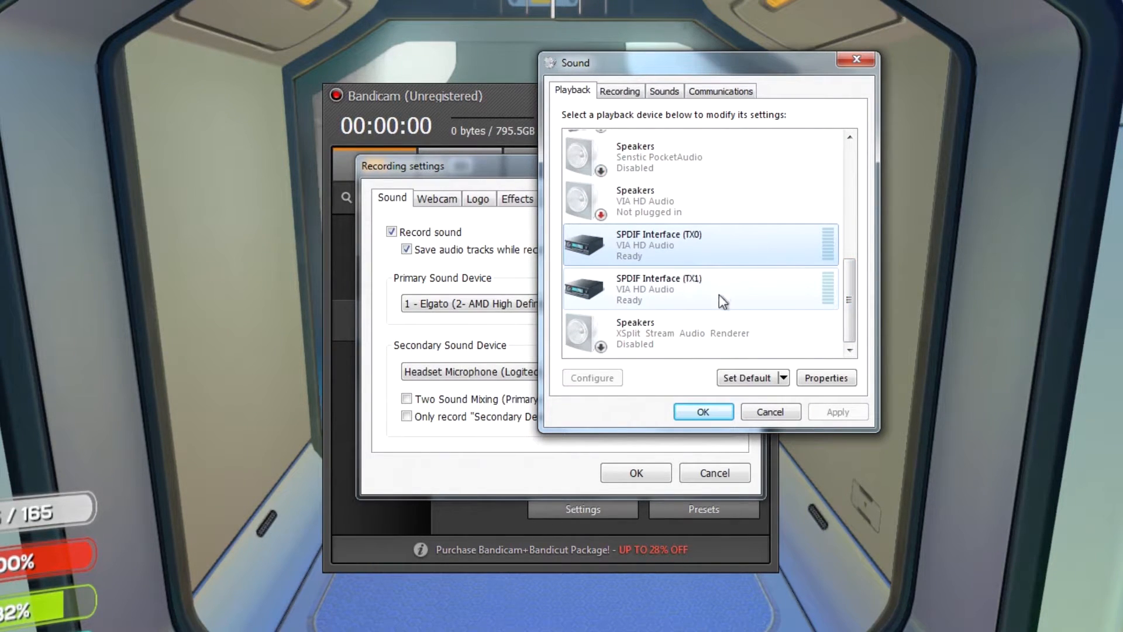
{"action": "left_click", "coordinate": [775, 287]}
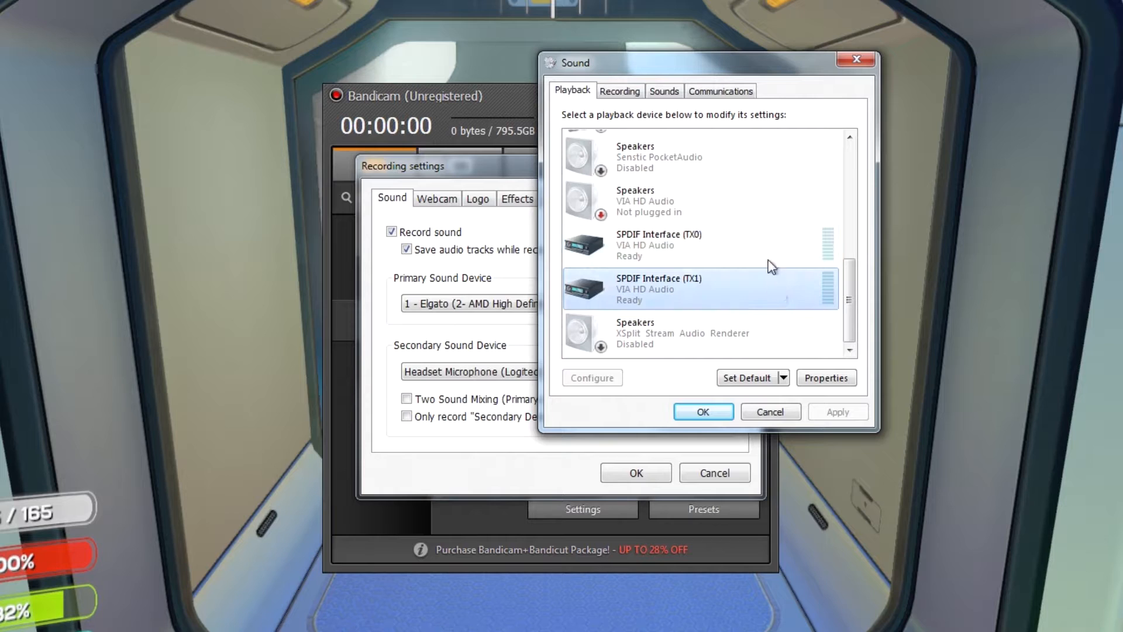
{"action": "right_click", "coordinate": [765, 253]}
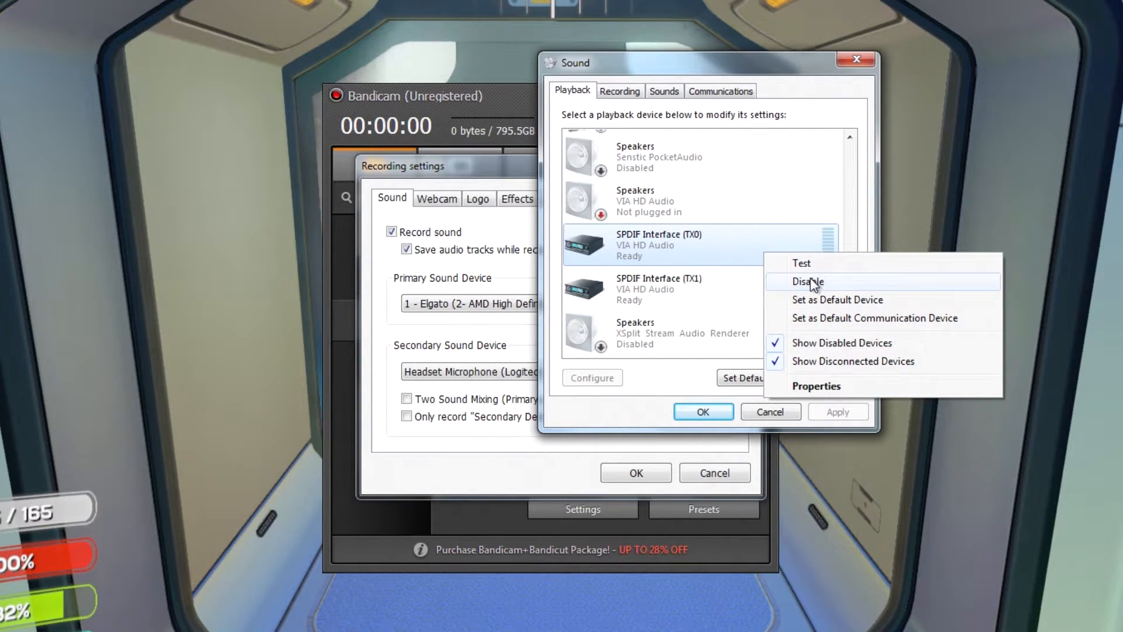
{"action": "left_click", "coordinate": [865, 283]}
{"action": "left_click", "coordinate": [714, 294]}
{"action": "right_click", "coordinate": [713, 294]}
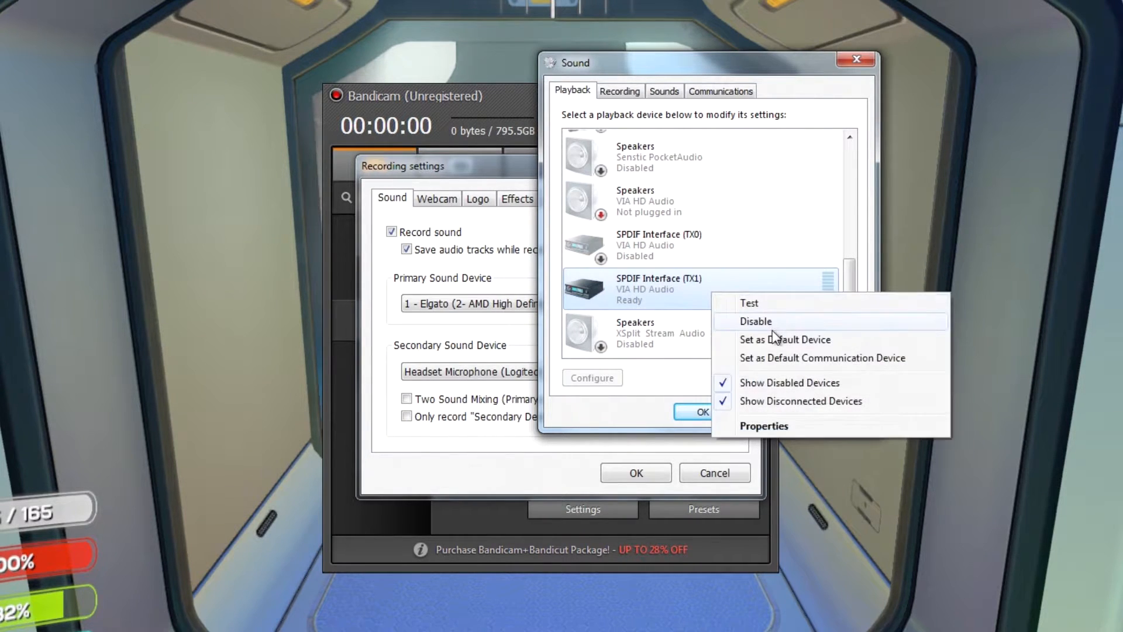
{"action": "left_click", "coordinate": [774, 323]}
- Check the default device at the start of the playback list and confirm the system sound settings
{"action": "scroll", "coordinate": [742, 268], "scroll_direction": "up", "scroll_amount": 3}
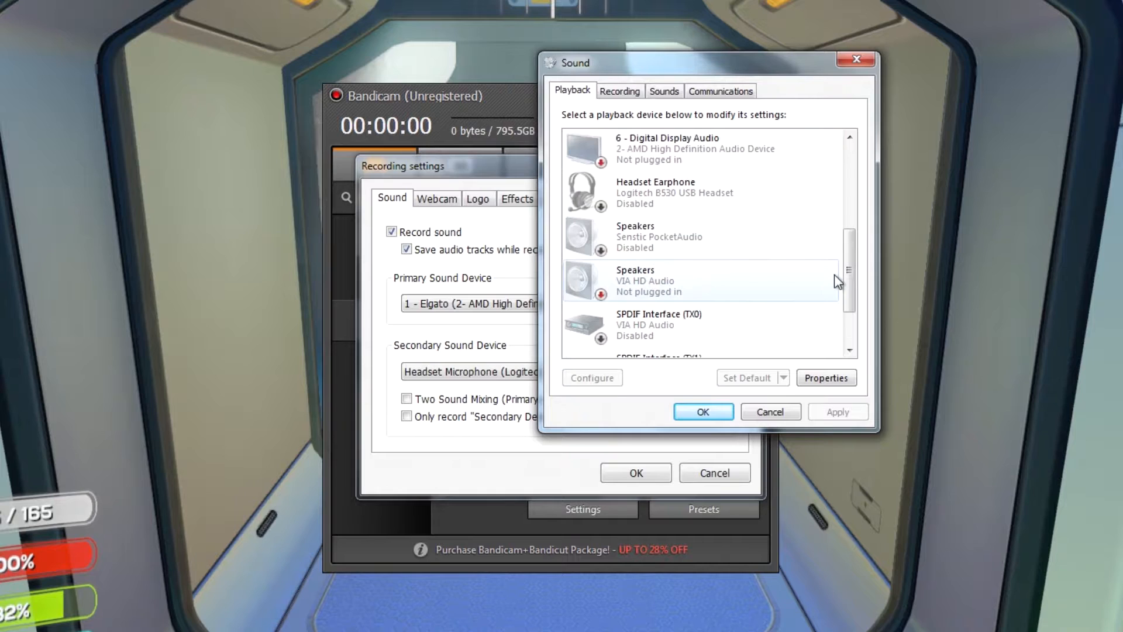
{"action": "left_click_drag", "start_coordinate": [849, 291], "coordinate": [849, 147]}
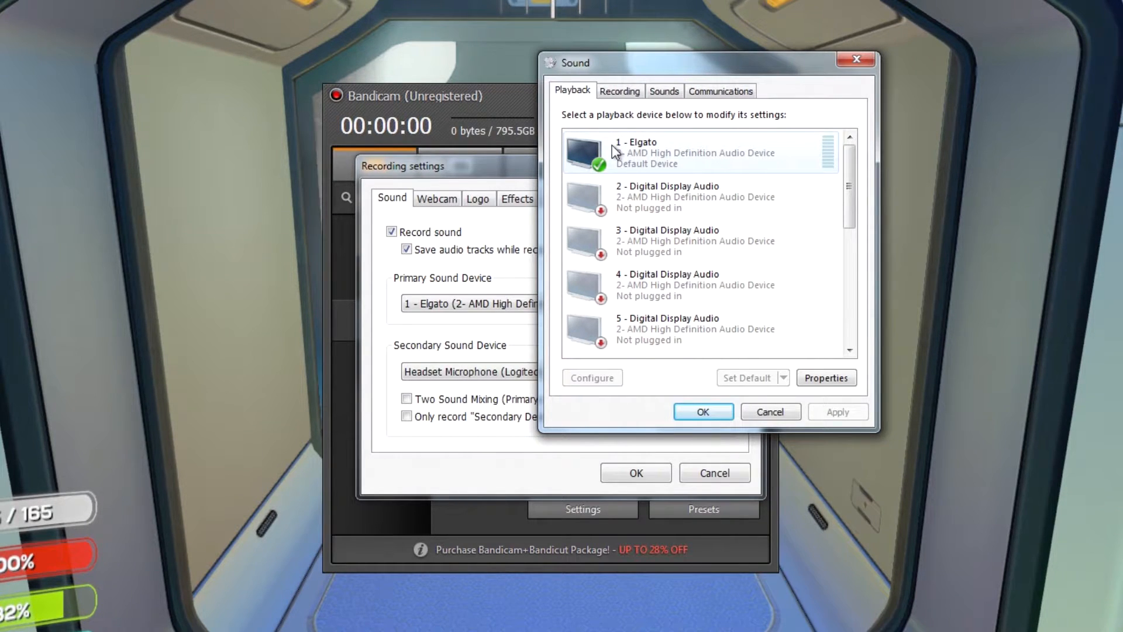
{"action": "left_click_drag", "start_coordinate": [679, 63], "coordinate": [1006, 165]}
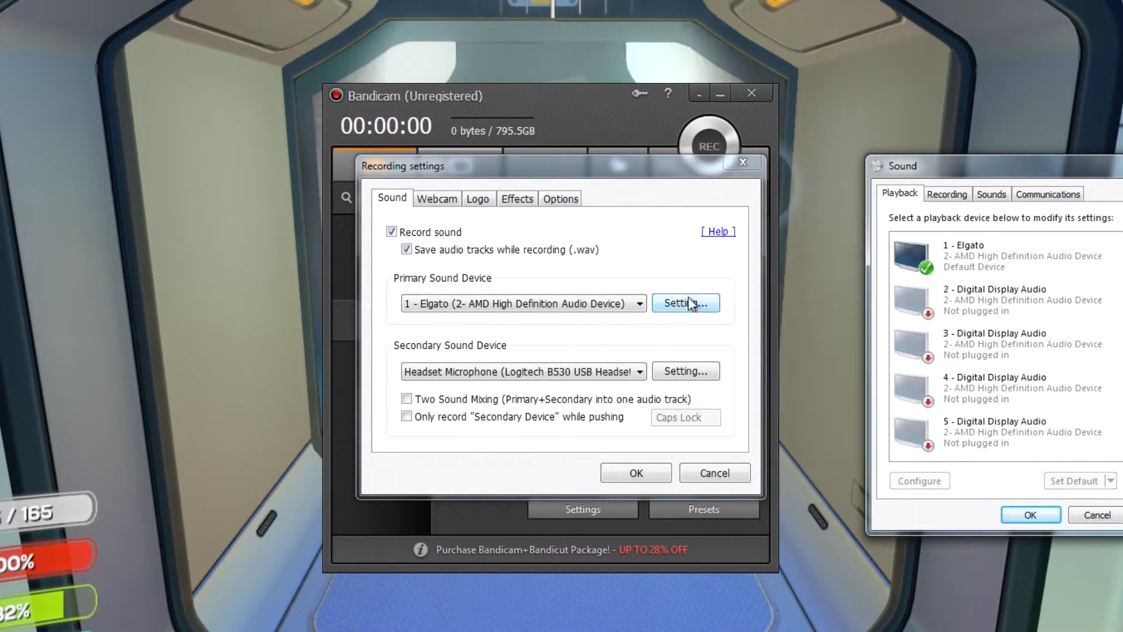
{"action": "left_click_drag", "start_coordinate": [928, 165], "coordinate": [514, 31]}
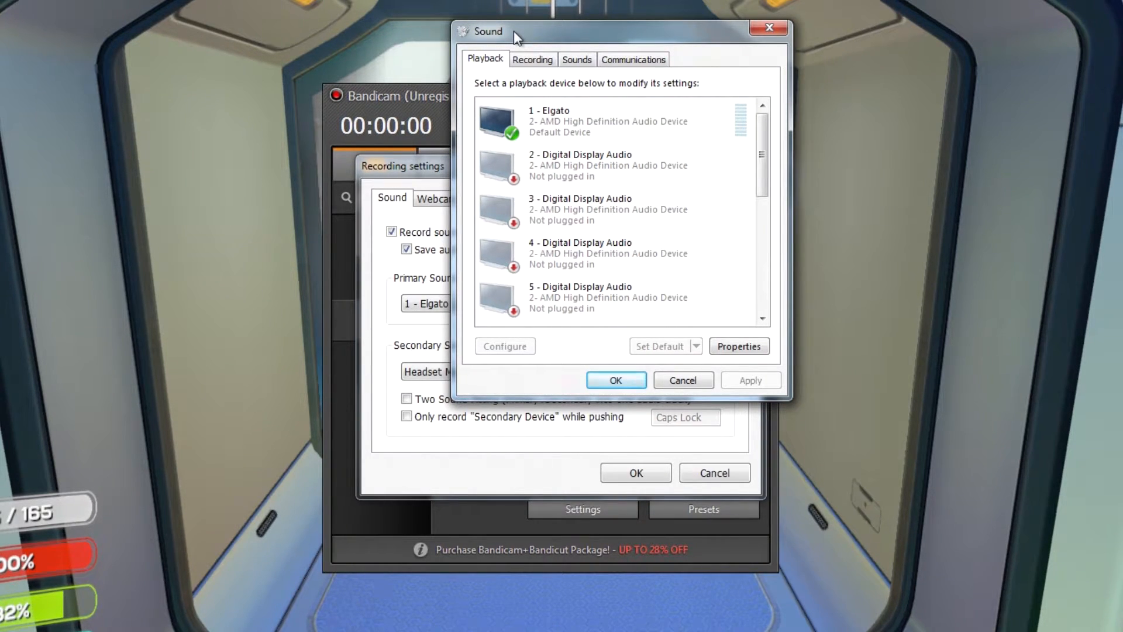
{"action": "left_click", "coordinate": [637, 379]}
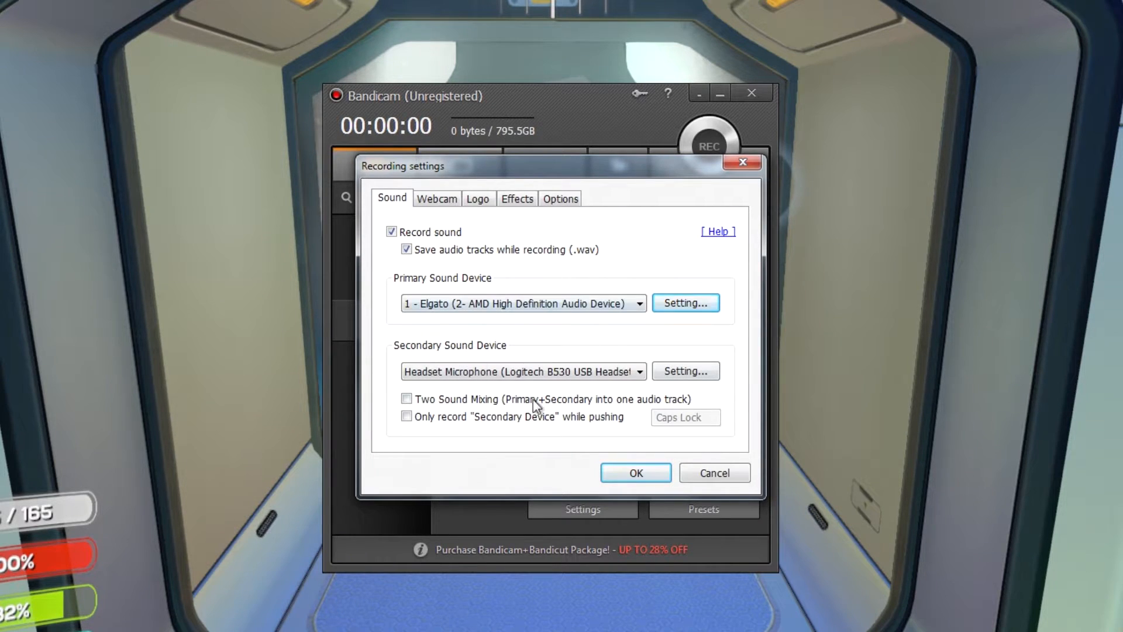
- Choose Headset Microphone (Logitech B530 USB Headset) as secondary sound device, recorded only while pushing Tab
{"action": "left_click", "coordinate": [545, 376]}
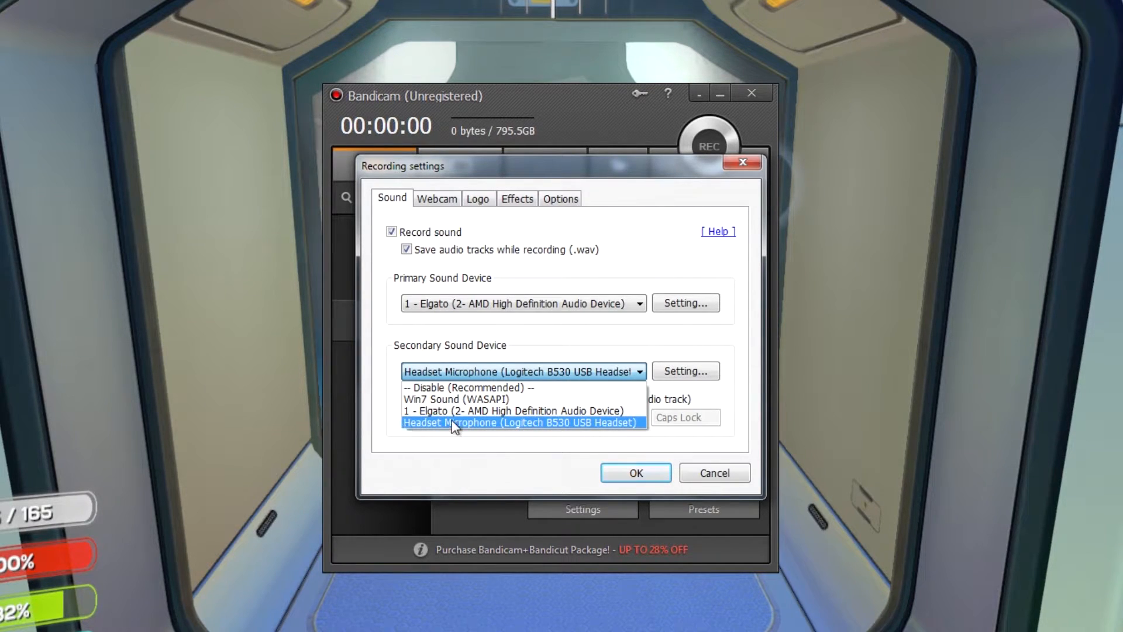
{"action": "left_click", "coordinate": [511, 423]}
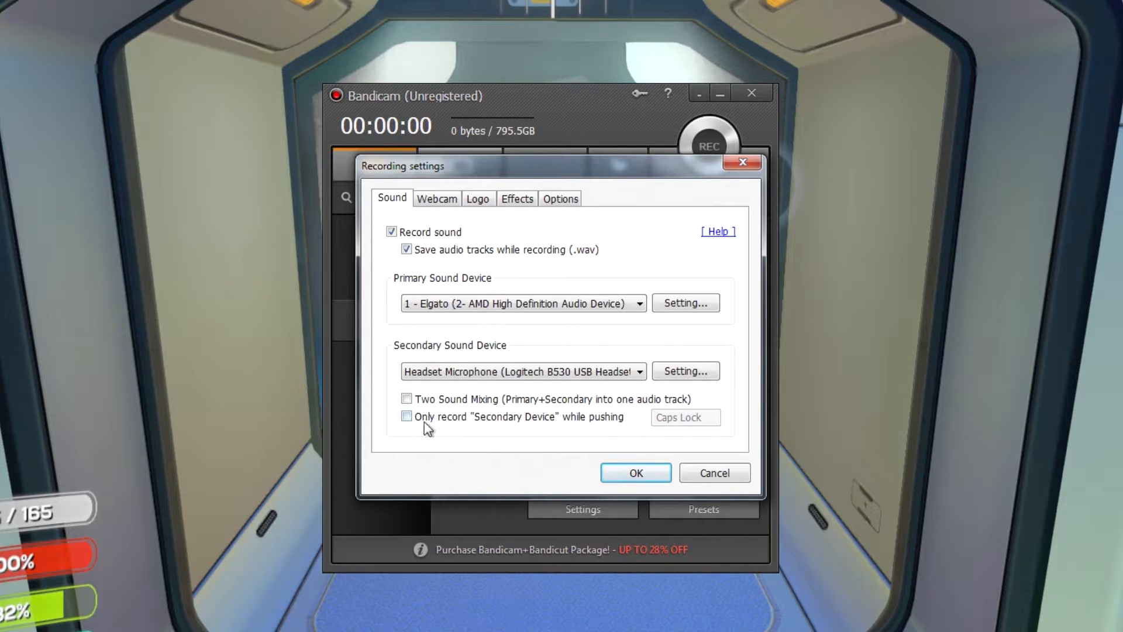
{"action": "left_click", "coordinate": [407, 418]}
{"action": "left_click", "coordinate": [695, 416]}
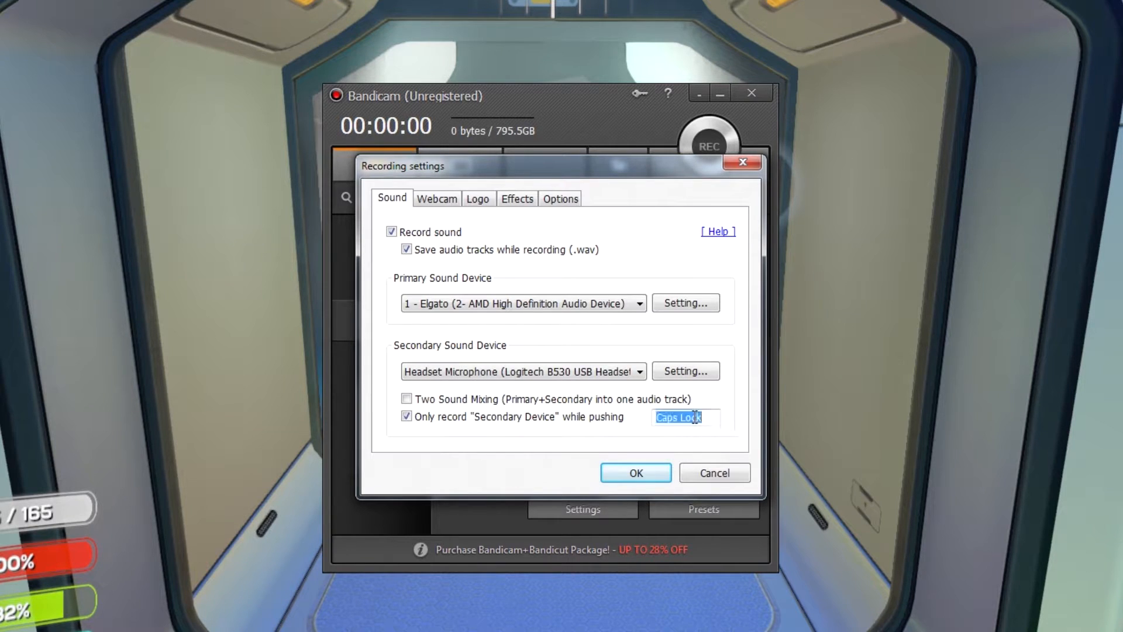
{"action": "key", "text": "f"}
{"action": "key", "text": "Tab"}
- Try toggling Two Sound Mixing and Save audio tracks, leaving mixing off and separate .wav tracks on
{"action": "left_click", "coordinate": [452, 399]}
{"action": "left_click", "coordinate": [452, 400]}
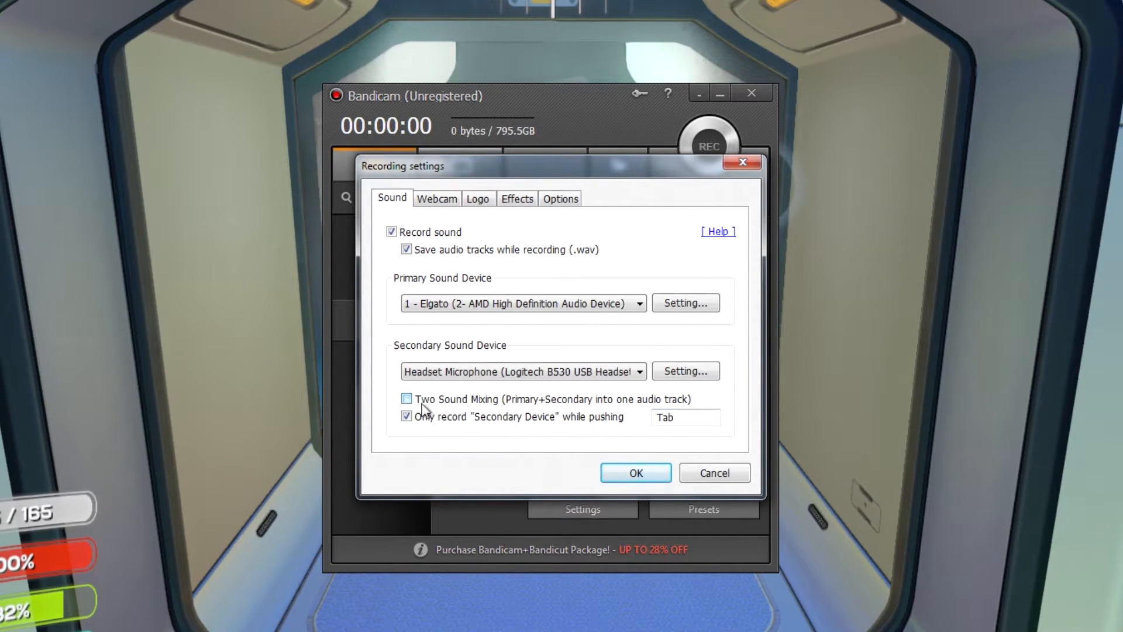
{"action": "left_click", "coordinate": [549, 403]}
{"action": "left_click", "coordinate": [416, 250]}
{"action": "left_click", "coordinate": [496, 250]}
- Review the system recording devices from the secondary sound device's settings, and turn off recording it only while pushing a key
{"action": "left_click", "coordinate": [667, 377]}
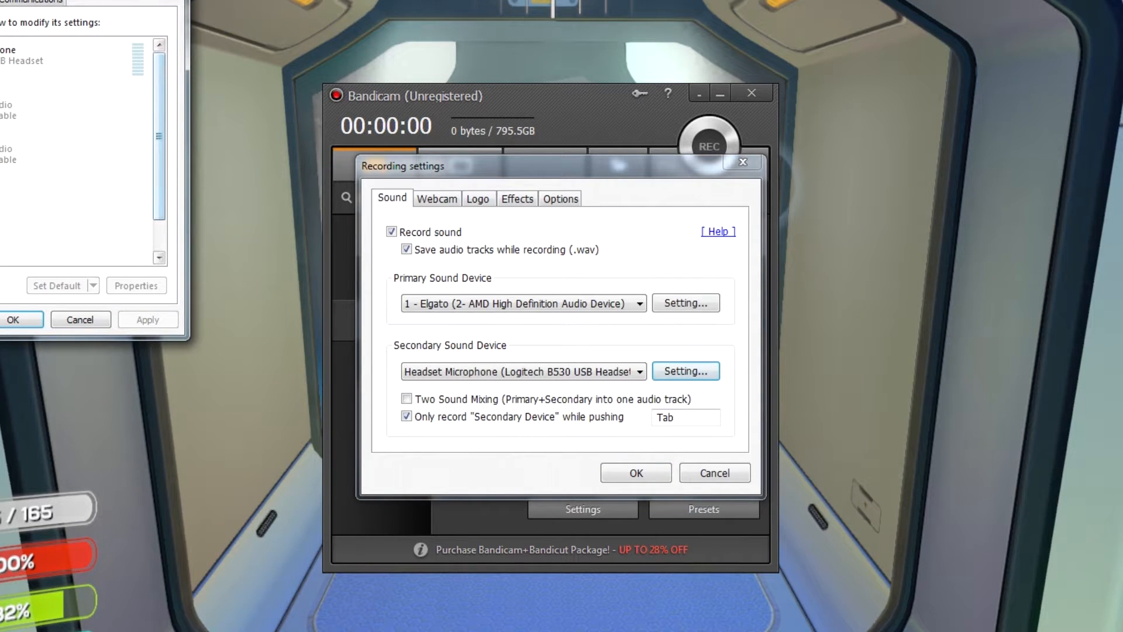
{"action": "left_click_drag", "start_coordinate": [110, 1], "coordinate": [850, 89]}
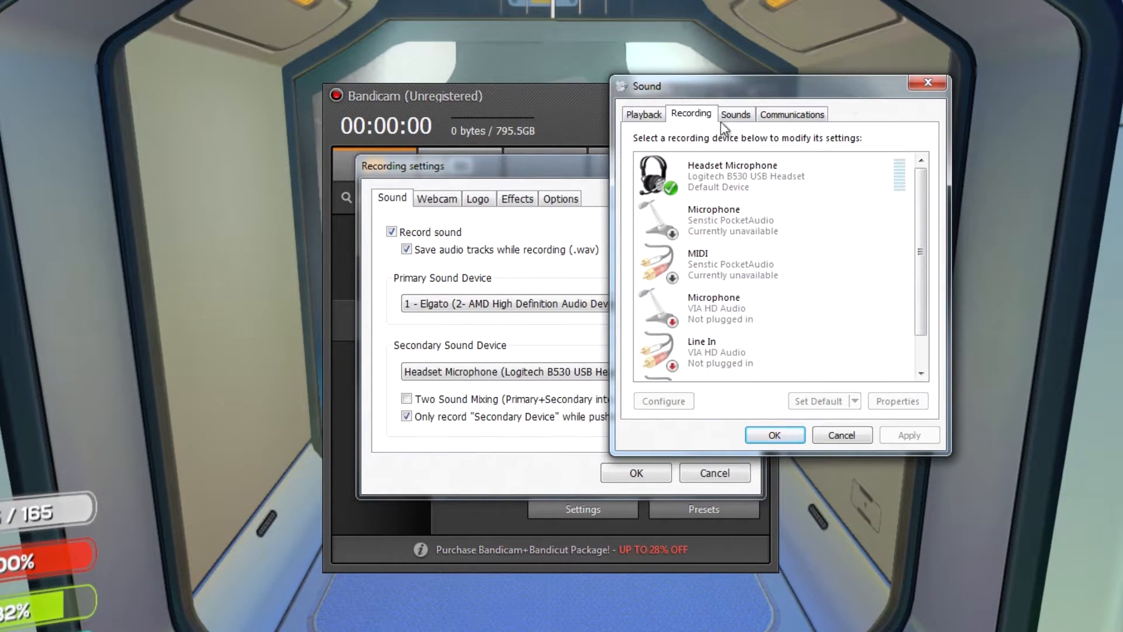
{"action": "scroll", "coordinate": [699, 275], "scroll_direction": "down", "scroll_amount": 2}
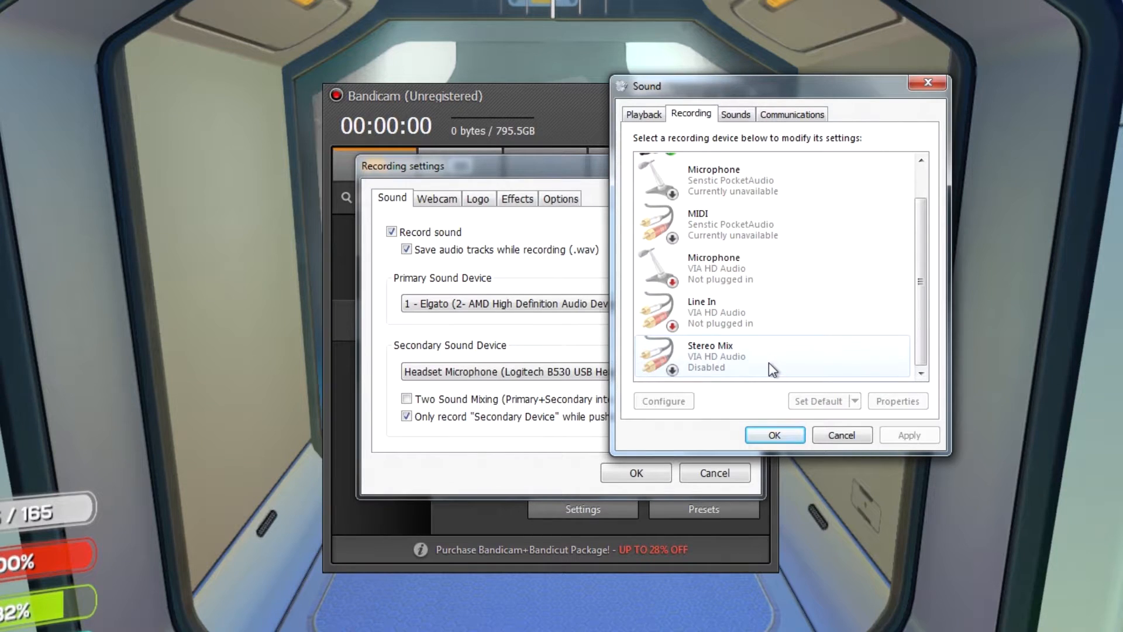
{"action": "scroll", "coordinate": [769, 356], "scroll_direction": "up", "scroll_amount": 2}
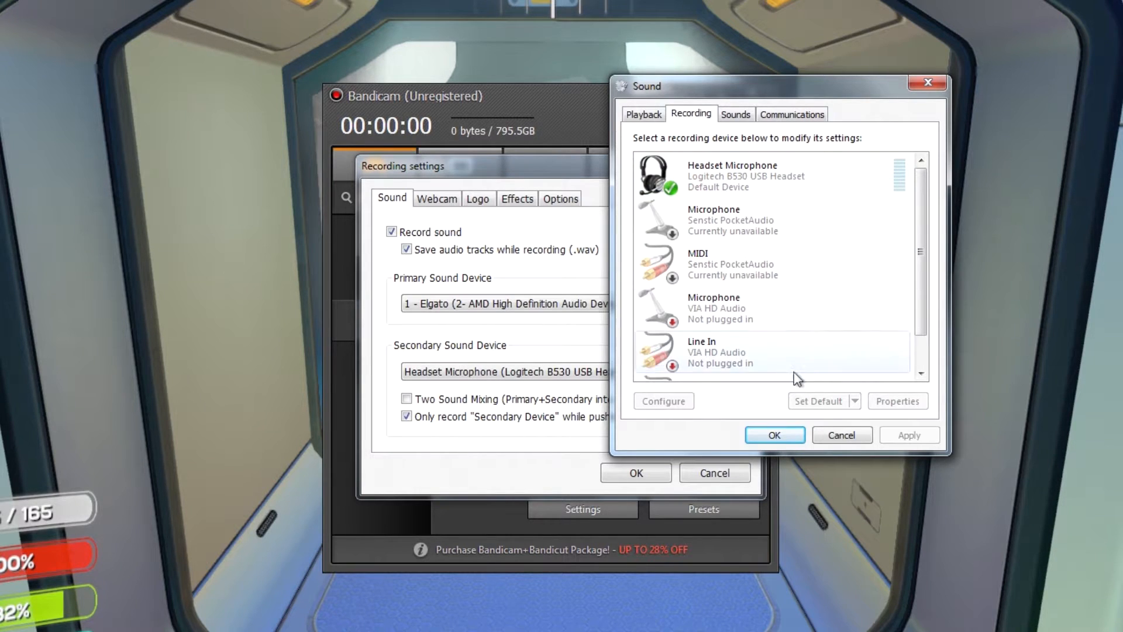
{"action": "left_click", "coordinate": [782, 435]}
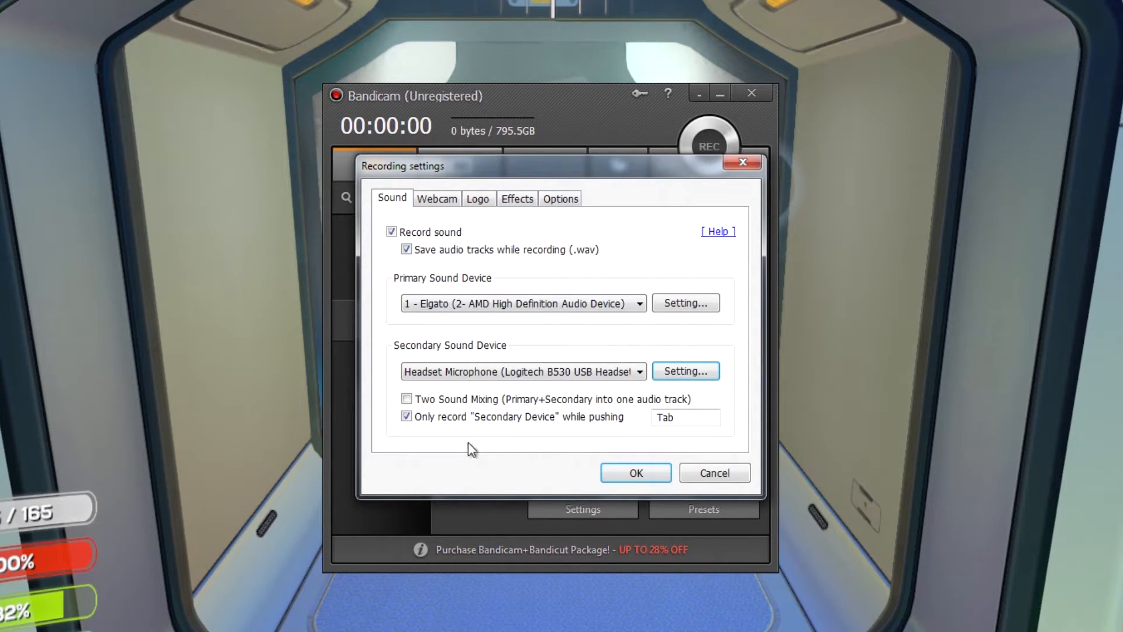
{"action": "left_click", "coordinate": [428, 416]}
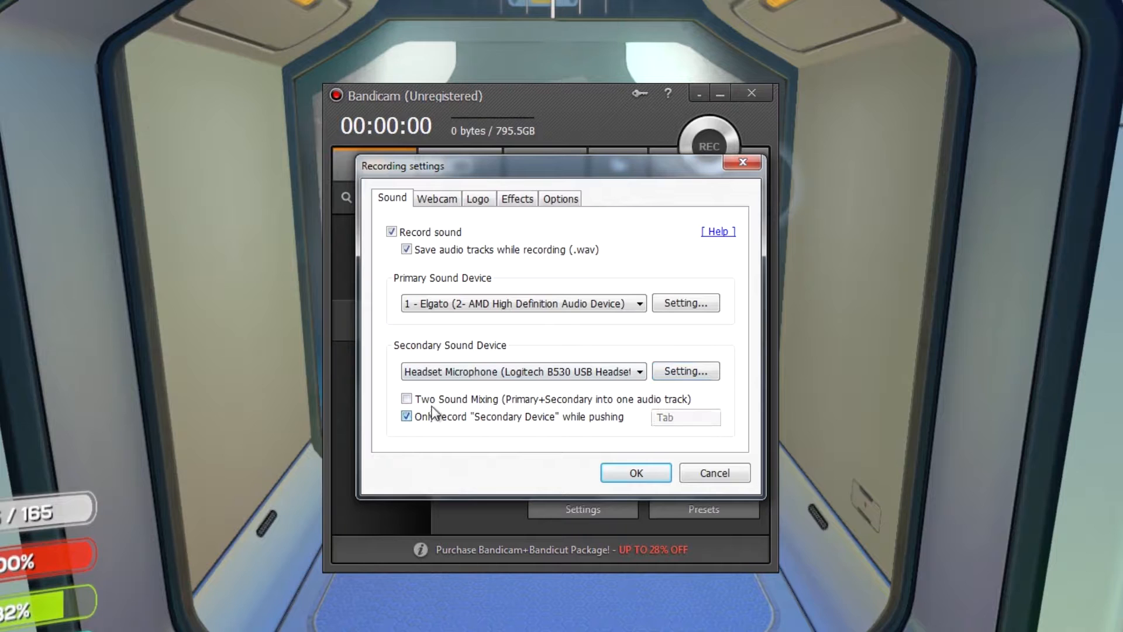
- Try various webcam overlay positions in the recording settings and leave the overlay in the video's upper-right corner
{"action": "left_click", "coordinate": [448, 200]}
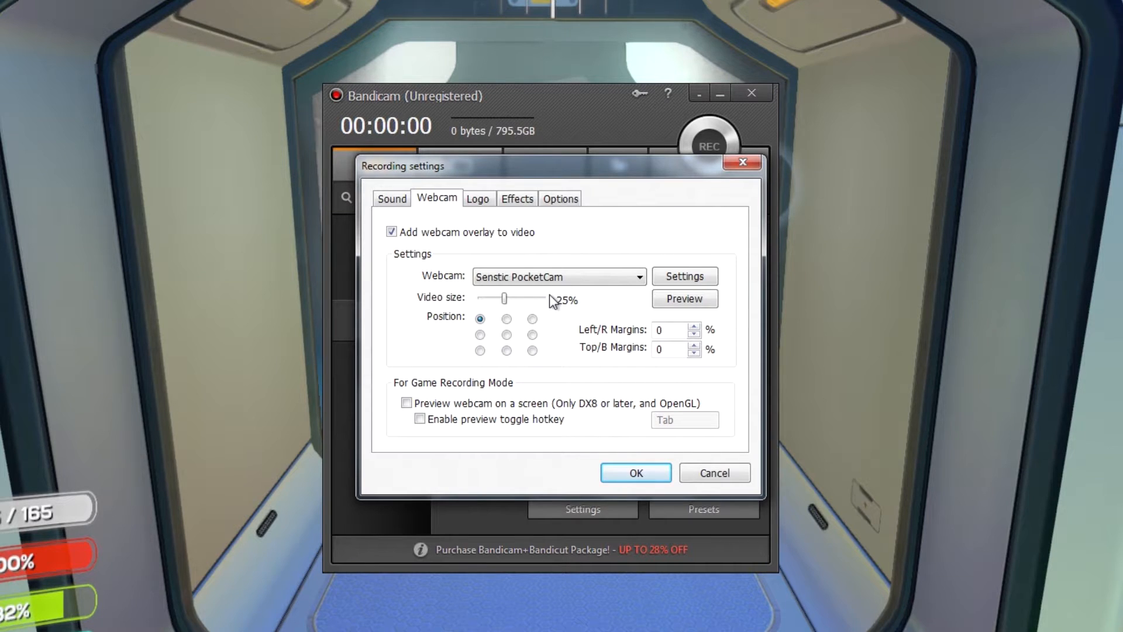
{"action": "left_click", "coordinate": [480, 335]}
{"action": "left_click", "coordinate": [480, 318]}
{"action": "left_click", "coordinate": [532, 335]}
{"action": "left_click", "coordinate": [507, 335]}
{"action": "left_click", "coordinate": [507, 351]}
{"action": "left_click", "coordinate": [481, 351]}
{"action": "left_click", "coordinate": [533, 351]}
{"action": "left_click", "coordinate": [481, 319]}
{"action": "left_click", "coordinate": [532, 319]}
- Keep Senstic PocketCam as the webcam and preview the overlay's placement
{"action": "left_click", "coordinate": [622, 282]}
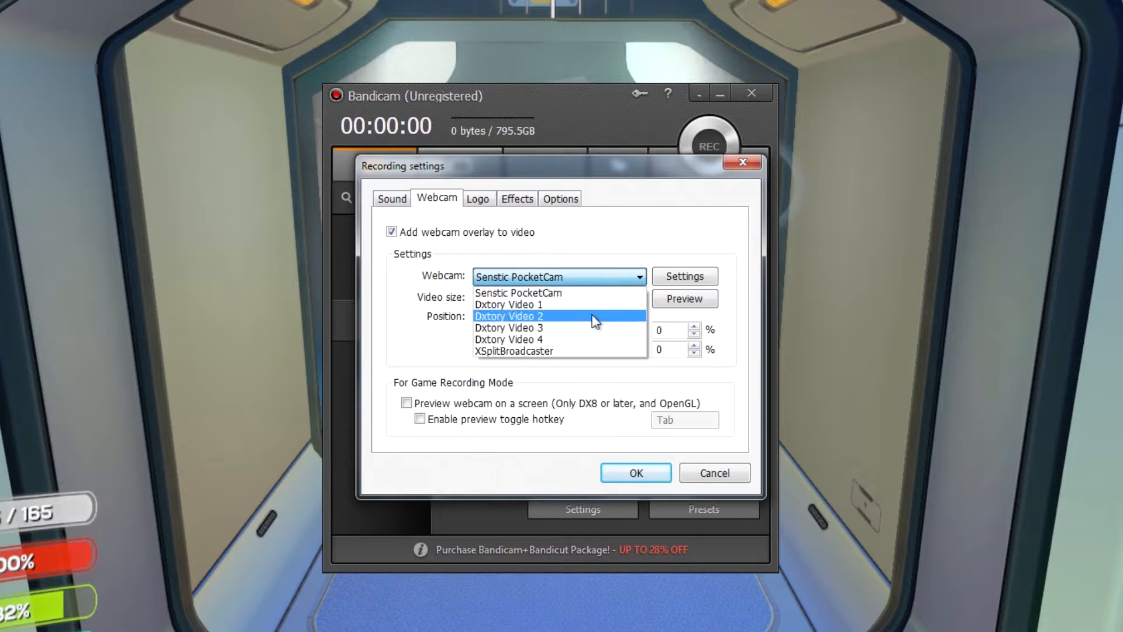
{"action": "left_click", "coordinate": [515, 294]}
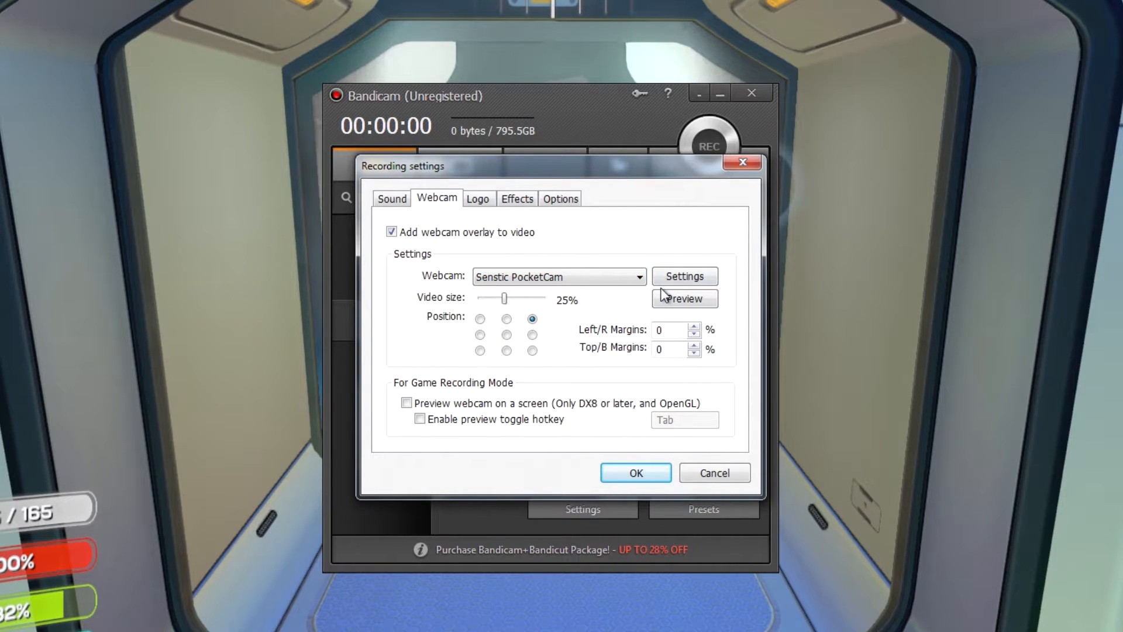
{"action": "left_click", "coordinate": [690, 298]}
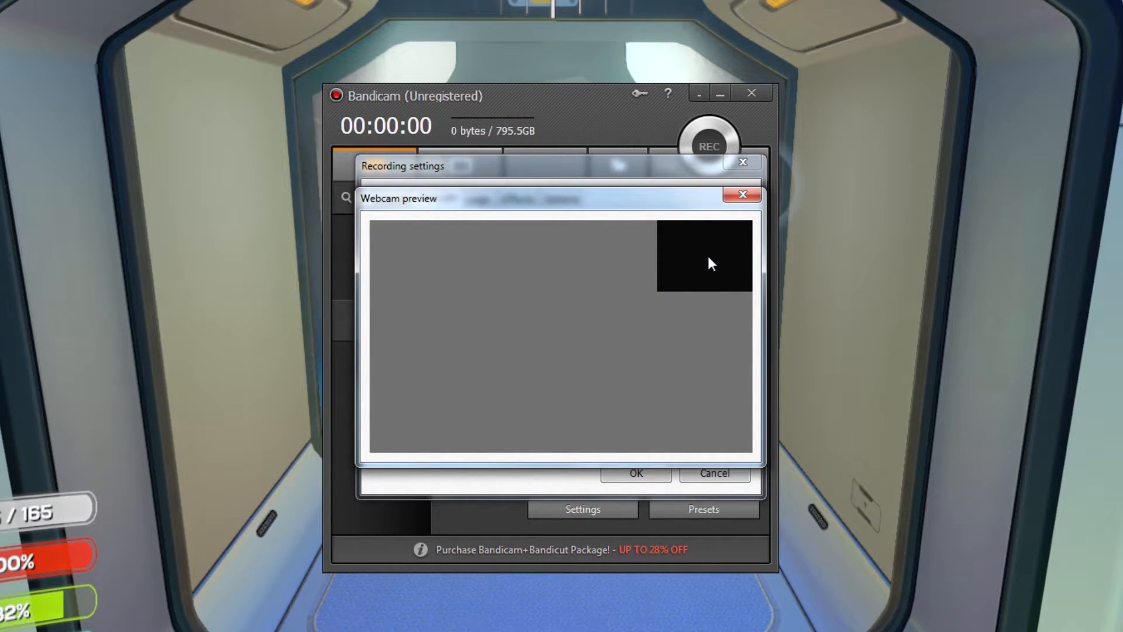
{"action": "left_click_drag", "start_coordinate": [665, 216], "coordinate": [865, 208]}
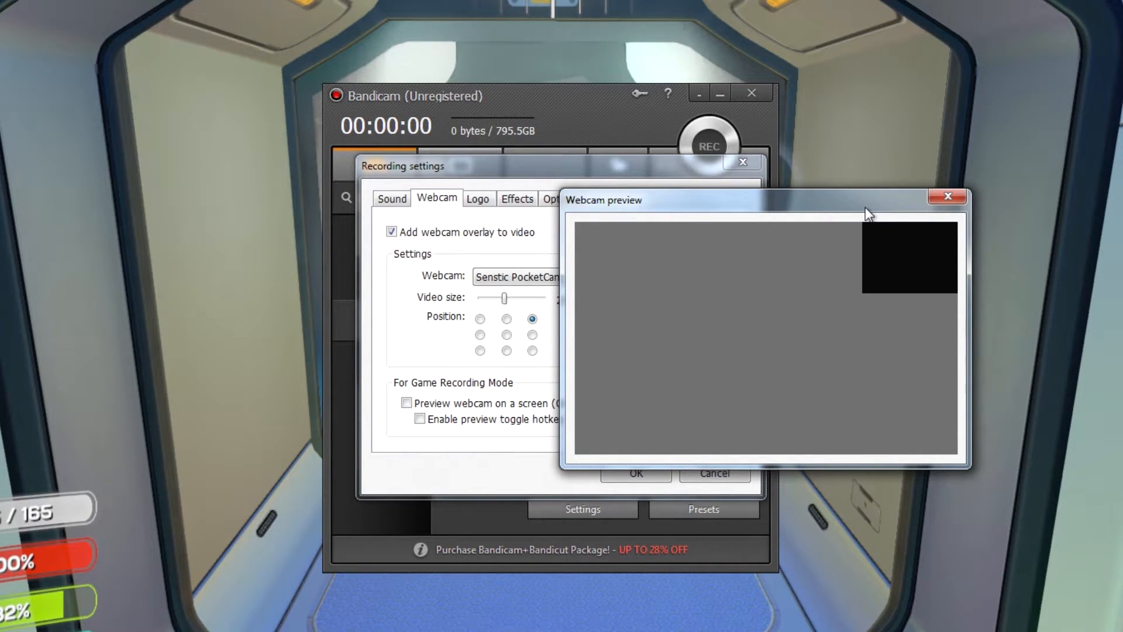
{"action": "left_click", "coordinate": [947, 197]}
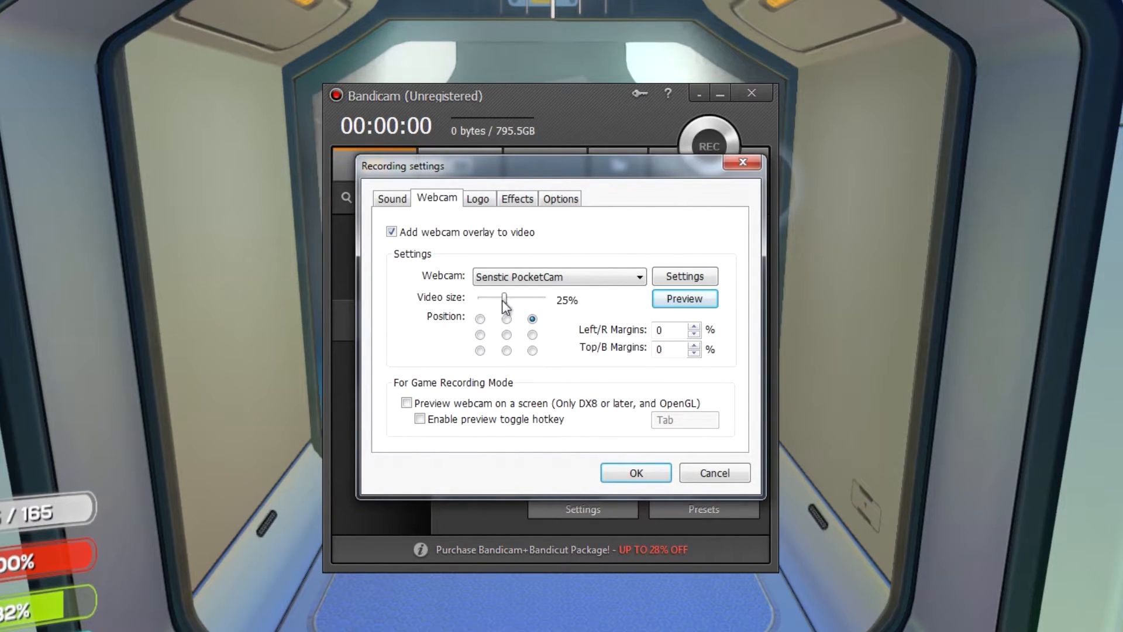
- Set the webcam overlay's video size to 31% and preview it
{"action": "left_click_drag", "start_coordinate": [505, 300], "coordinate": [514, 300]}
{"action": "left_click", "coordinate": [708, 305]}
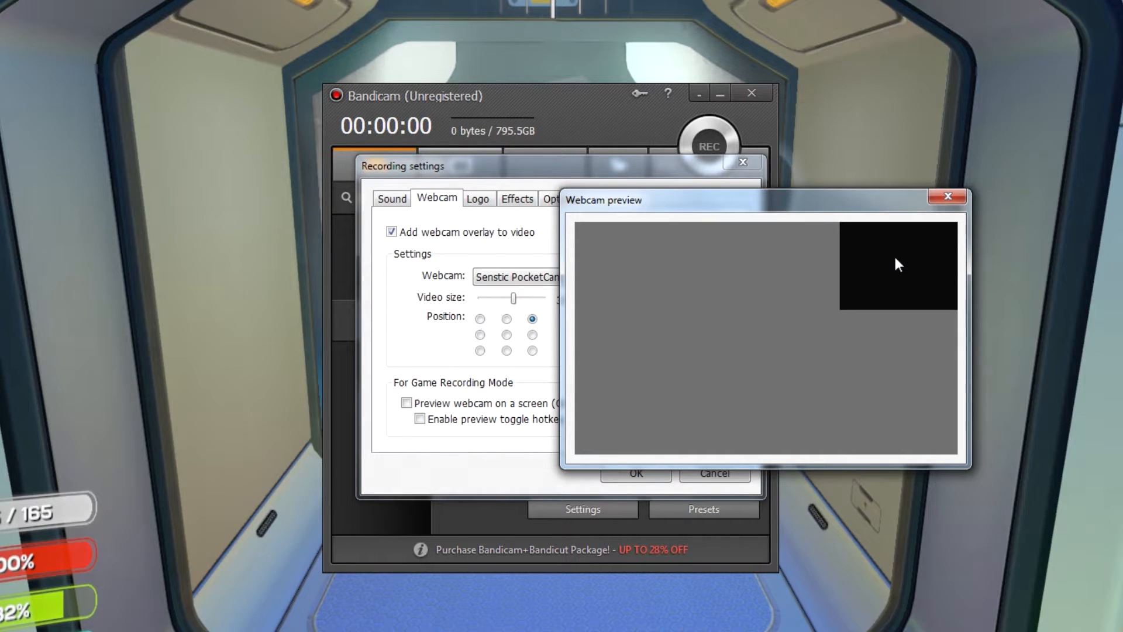
{"action": "left_click", "coordinate": [948, 197]}
- Try slightly larger left/right and top/bottom margins for the webcam overlay and preview the offset
{"action": "left_click", "coordinate": [695, 326]}
{"action": "left_click", "coordinate": [696, 350]}
{"action": "left_click", "coordinate": [699, 302]}
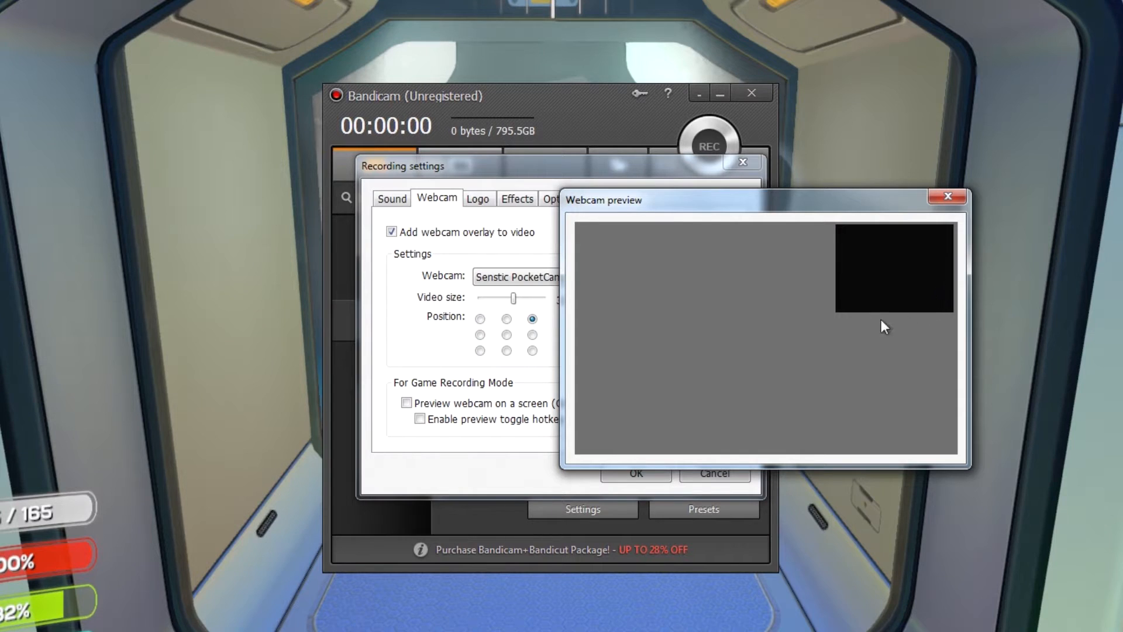
{"action": "left_click", "coordinate": [948, 196]}
- Try raising both webcam overlay margins further and preview the overlay away from the corner
{"action": "left_click", "coordinate": [695, 327]}
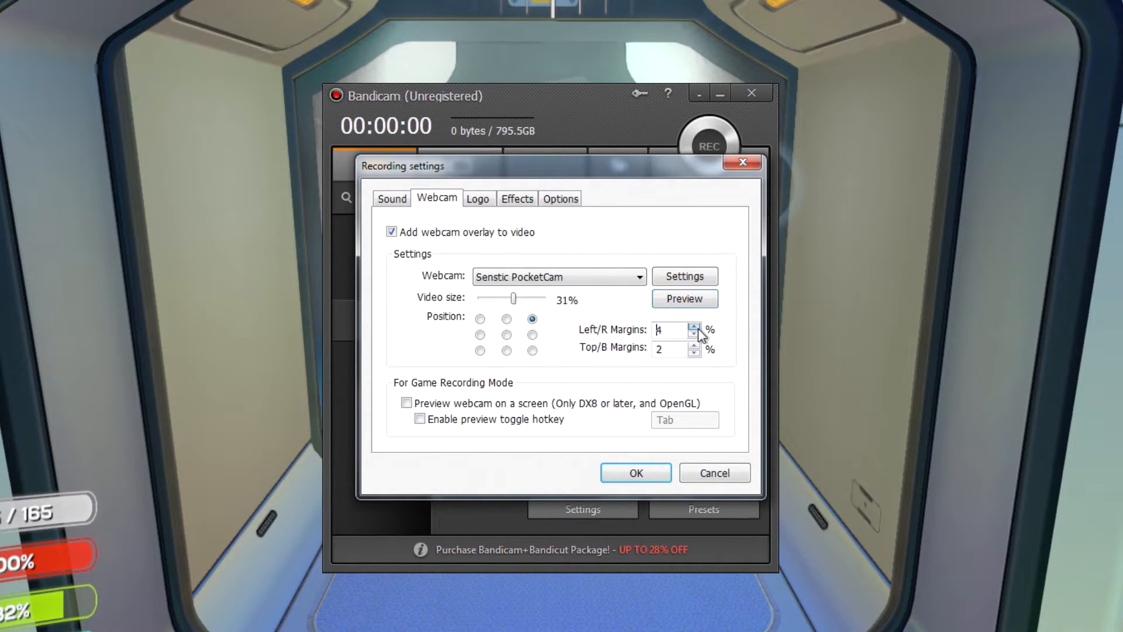
{"action": "left_click", "coordinate": [695, 326]}
{"action": "left_click", "coordinate": [695, 326]}
{"action": "left_click", "coordinate": [695, 346]}
{"action": "left_click", "coordinate": [695, 346]}
{"action": "left_click", "coordinate": [695, 346]}
{"action": "left_click", "coordinate": [695, 346]}
{"action": "left_click", "coordinate": [695, 346]}
{"action": "left_click", "coordinate": [695, 345]}
{"action": "left_click", "coordinate": [695, 346]}
{"action": "left_click", "coordinate": [695, 346]}
{"action": "left_click", "coordinate": [699, 301]}
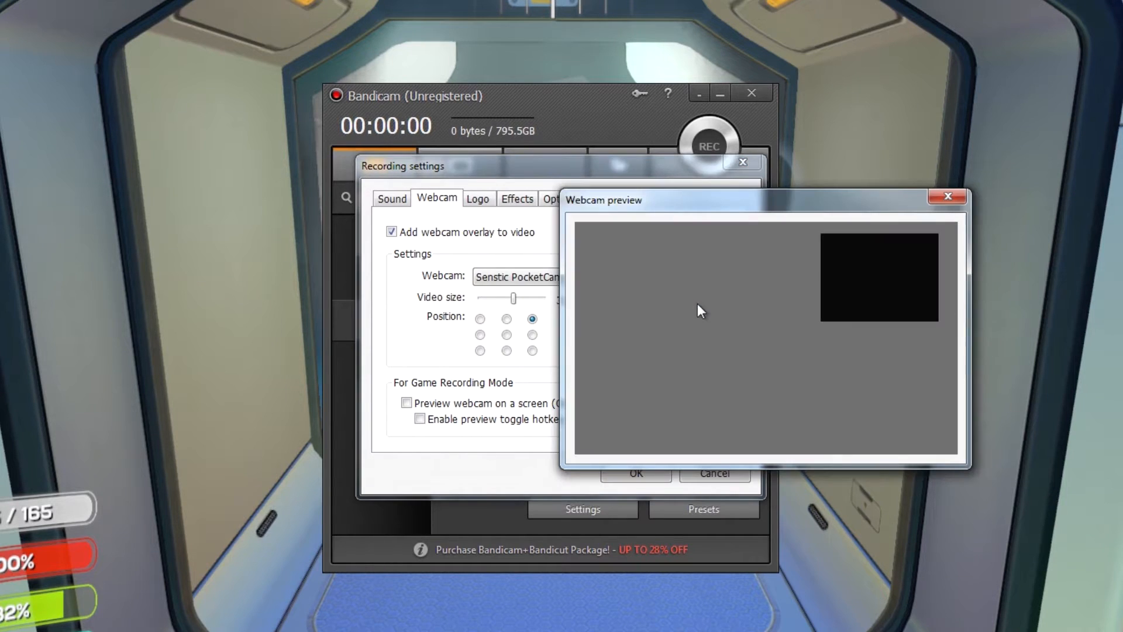
{"action": "left_click_drag", "start_coordinate": [784, 205], "coordinate": [617, 247]}
{"action": "left_click", "coordinate": [594, 345]}
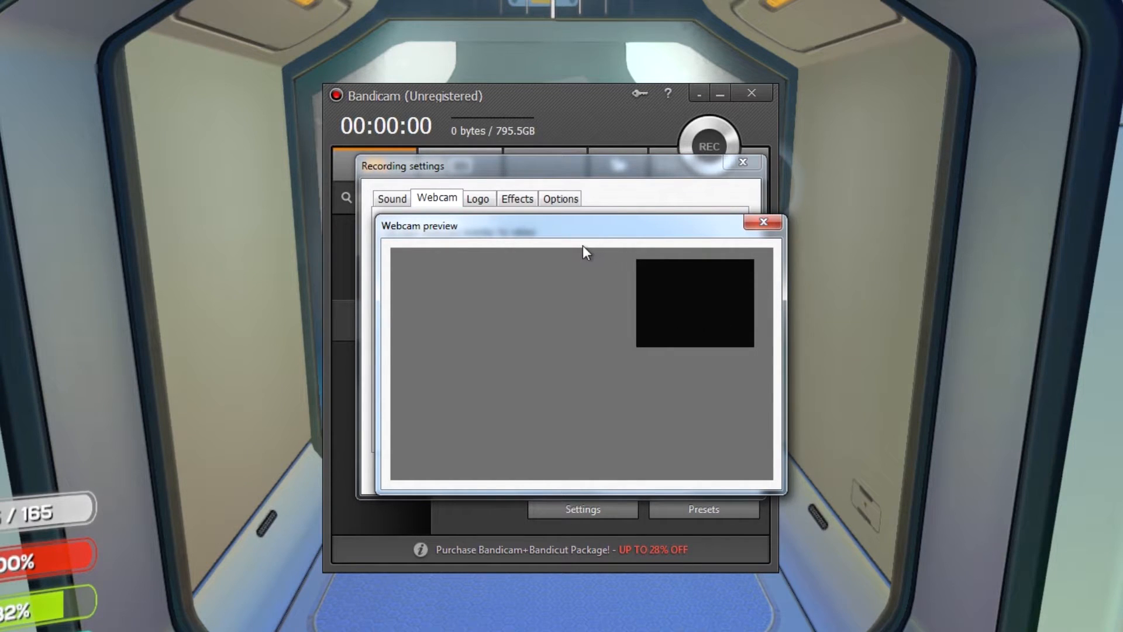
{"action": "left_click", "coordinate": [763, 222]}
- Reset the webcam overlay's left/right and top/bottom margins to 0%
{"action": "left_click", "coordinate": [694, 333]}
{"action": "left_click", "coordinate": [694, 333]}
{"action": "left_click", "coordinate": [694, 333]}
{"action": "left_click", "coordinate": [694, 334]}
{"action": "left_click", "coordinate": [694, 353]}
{"action": "left_click", "coordinate": [694, 353]}
{"action": "left_click", "coordinate": [694, 353]}
{"action": "left_click", "coordinate": [694, 353]}
{"action": "left_click", "coordinate": [694, 353]}
{"action": "left_click", "coordinate": [694, 353]}
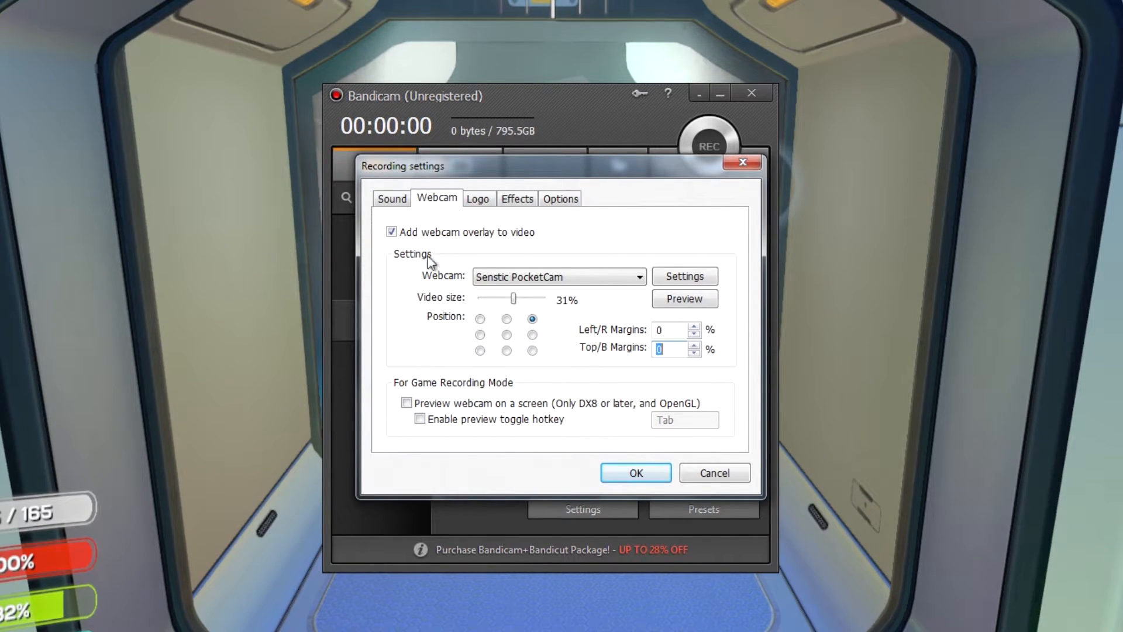
- Try toggling the webcam overlay, the on-screen webcam preview for game recording and its preview toggle hotkey
{"action": "left_click", "coordinate": [443, 231]}
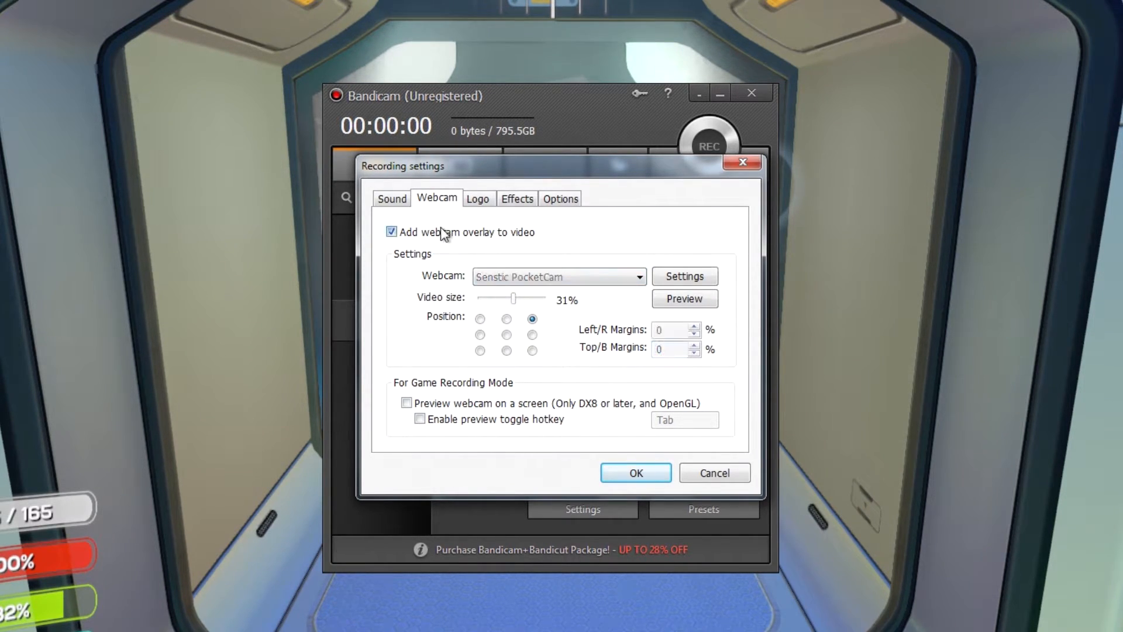
{"action": "left_click", "coordinate": [438, 232]}
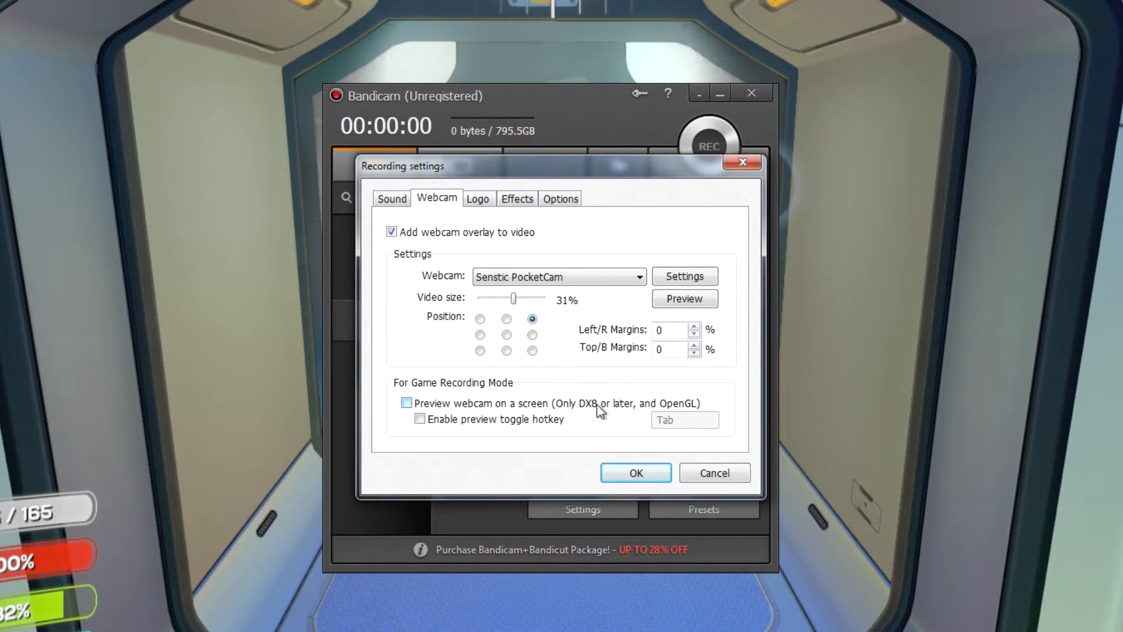
{"action": "left_click", "coordinate": [520, 405]}
{"action": "left_click", "coordinate": [520, 418]}
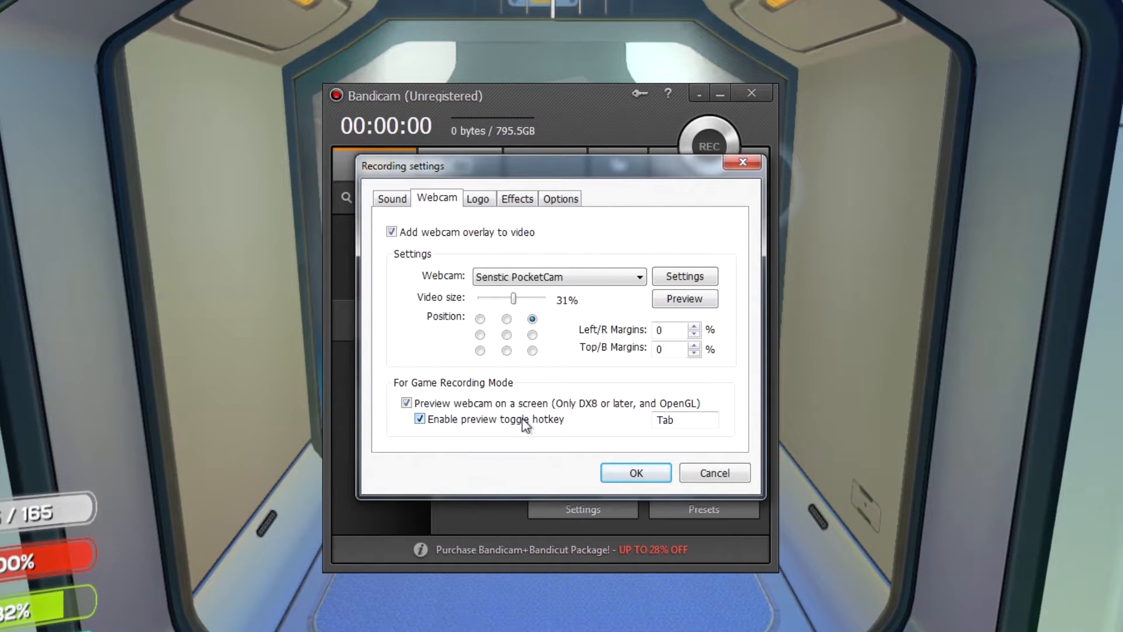
{"action": "left_click", "coordinate": [525, 422]}
{"action": "left_click", "coordinate": [529, 421]}
{"action": "left_click", "coordinate": [466, 421]}
{"action": "left_click", "coordinate": [462, 414]}
- Try adding a logo to the video at the upper-left and upper-center positions, ending with the logo turned off
{"action": "left_click", "coordinate": [488, 201]}
{"action": "left_click", "coordinate": [471, 232]}
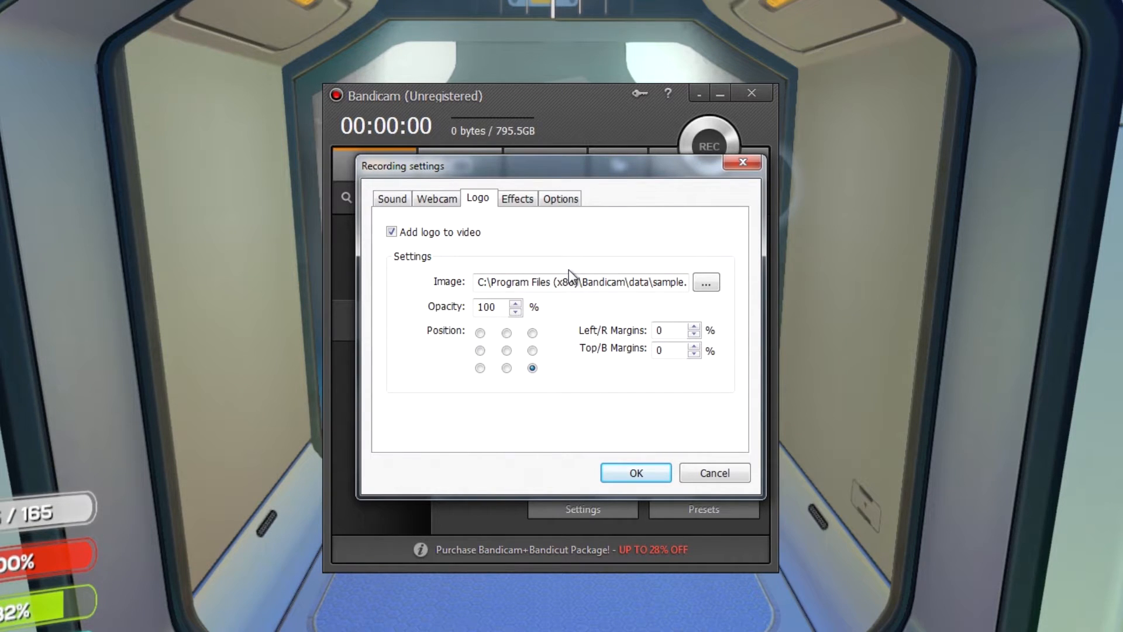
{"action": "left_click", "coordinate": [480, 334]}
{"action": "left_click", "coordinate": [507, 334]}
{"action": "left_click_drag", "start_coordinate": [529, 289], "coordinate": [648, 290]}
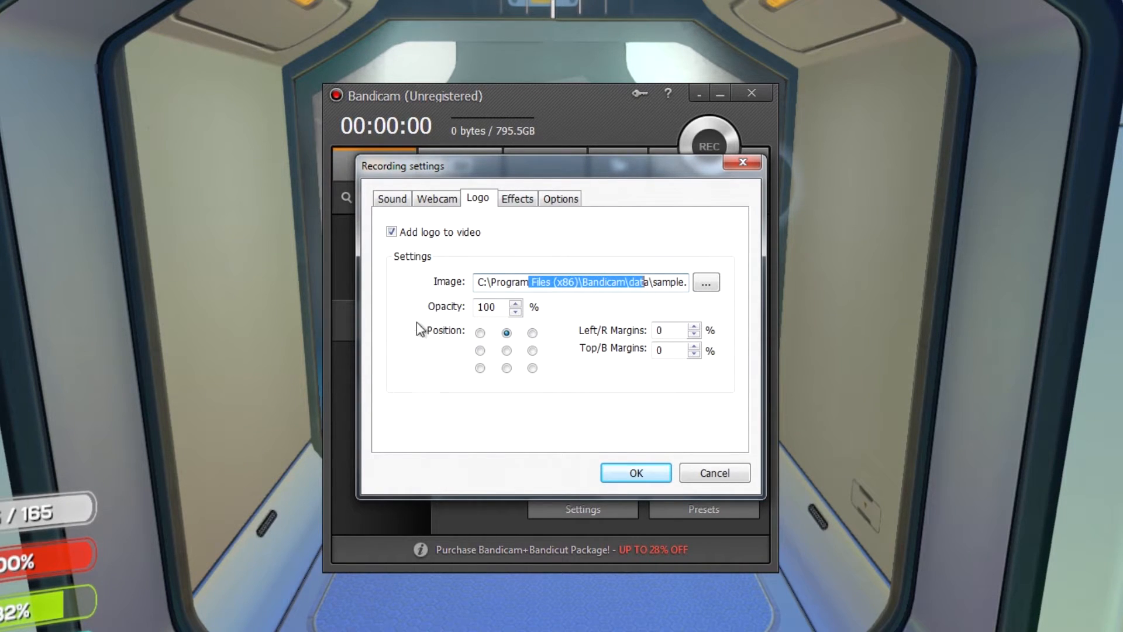
{"action": "left_click", "coordinate": [419, 234]}
- Try the mouse click and mouse highlight effects, ending with both turned off
{"action": "left_click", "coordinate": [518, 205]}
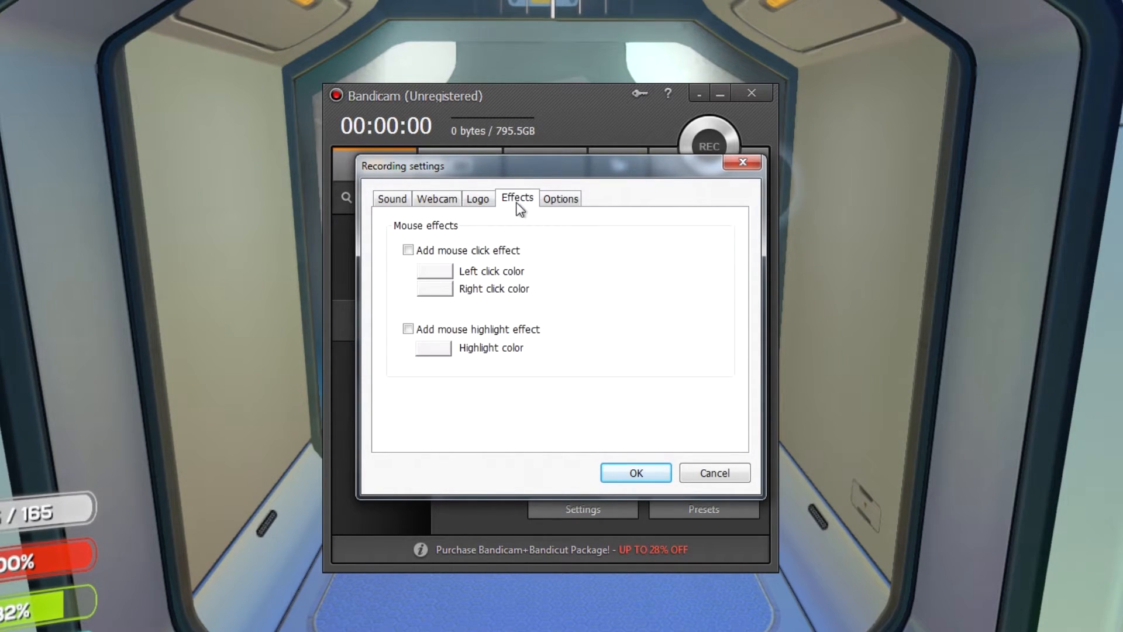
{"action": "left_click", "coordinate": [409, 250]}
{"action": "left_click", "coordinate": [432, 331]}
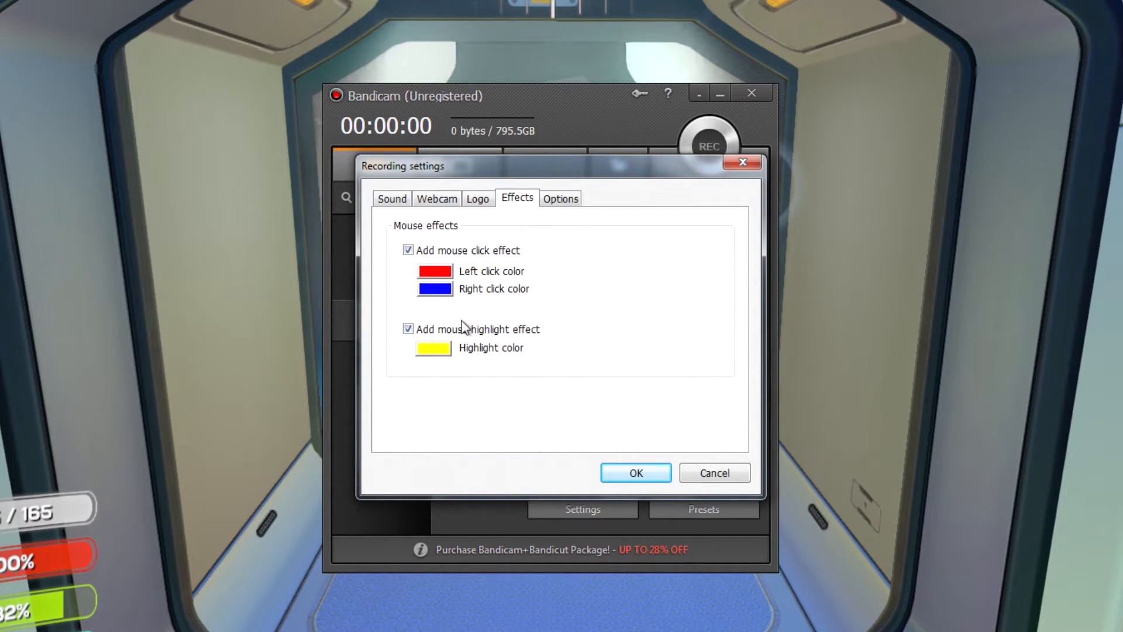
{"action": "left_click", "coordinate": [409, 330]}
{"action": "left_click", "coordinate": [468, 251]}
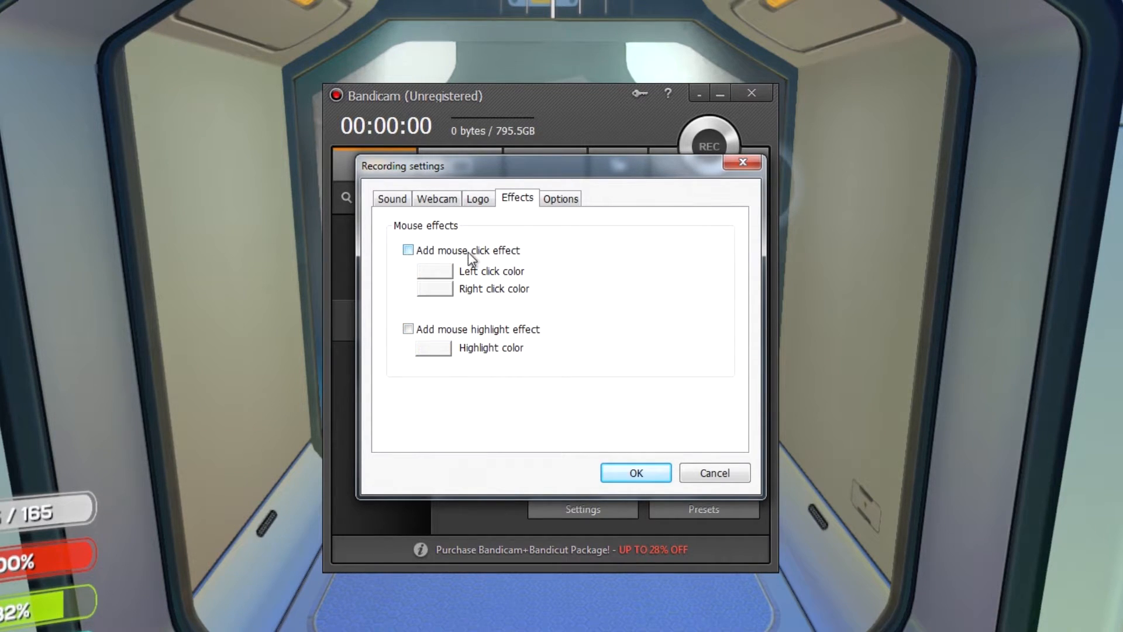
- Keep the recording priority at [High] Higher than normal priority and confirm the recording settings
{"action": "left_click", "coordinate": [561, 199]}
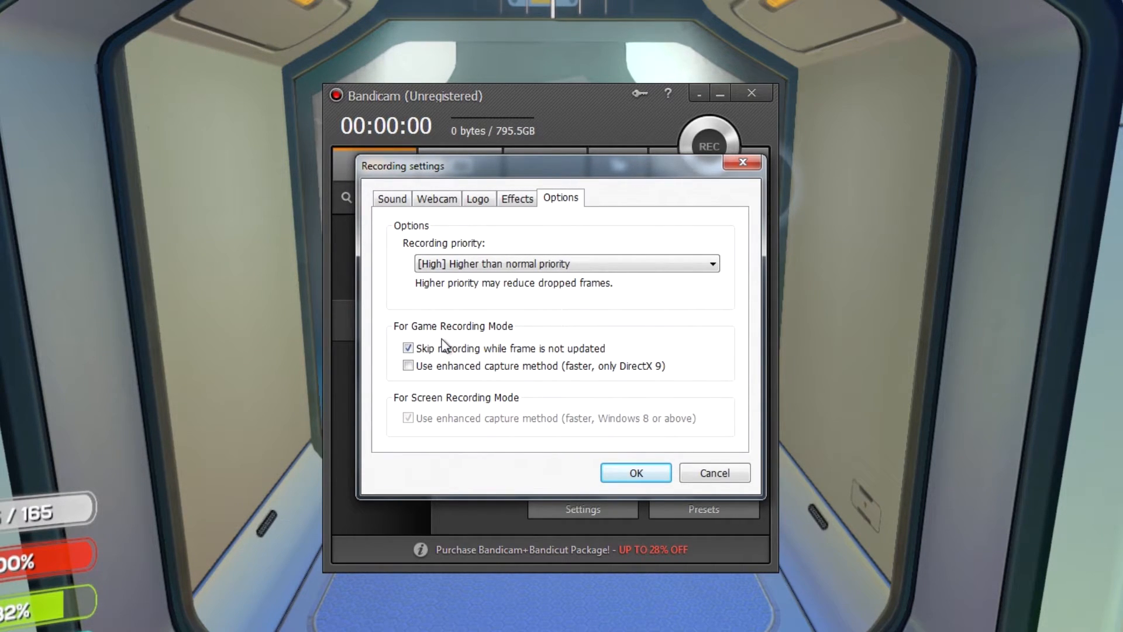
{"action": "left_click", "coordinate": [532, 264]}
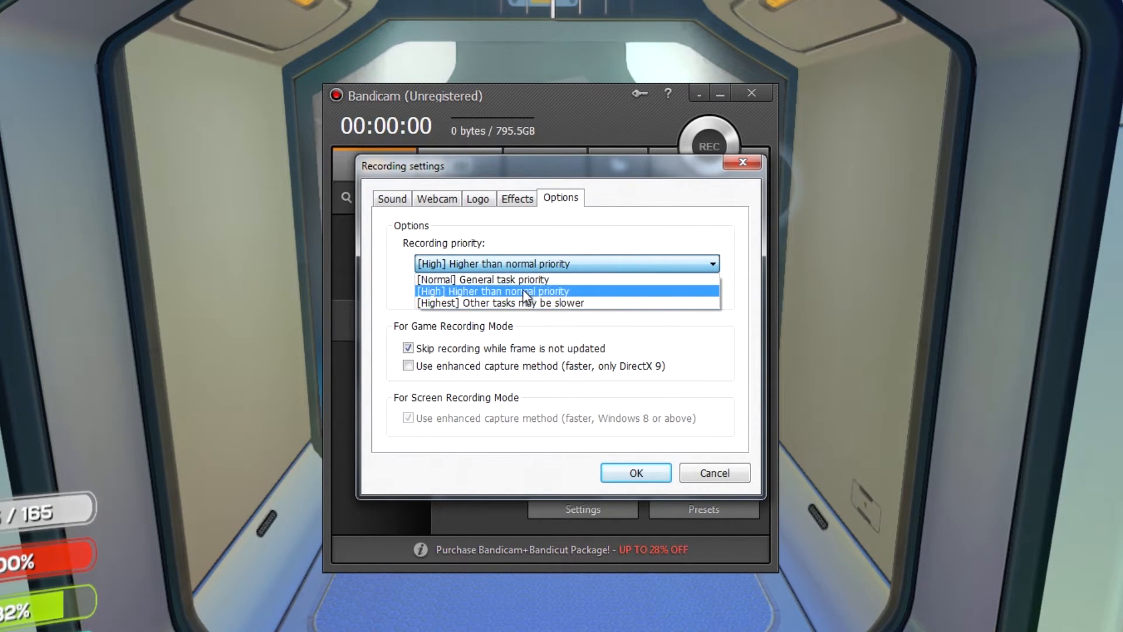
{"action": "left_click", "coordinate": [524, 291]}
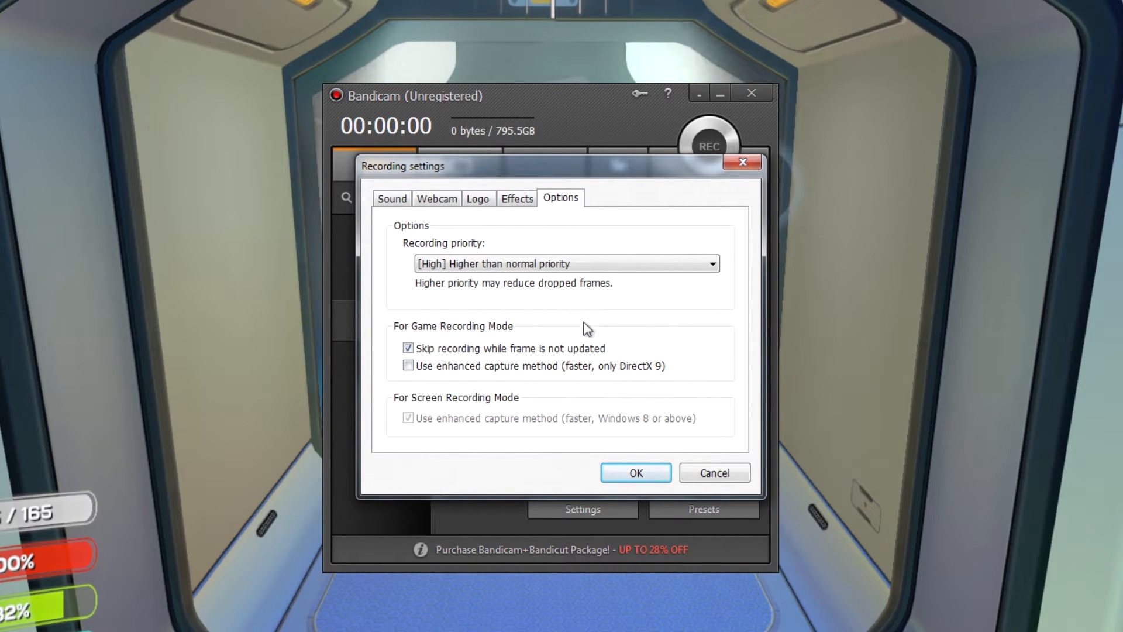
{"action": "left_click", "coordinate": [642, 477]}
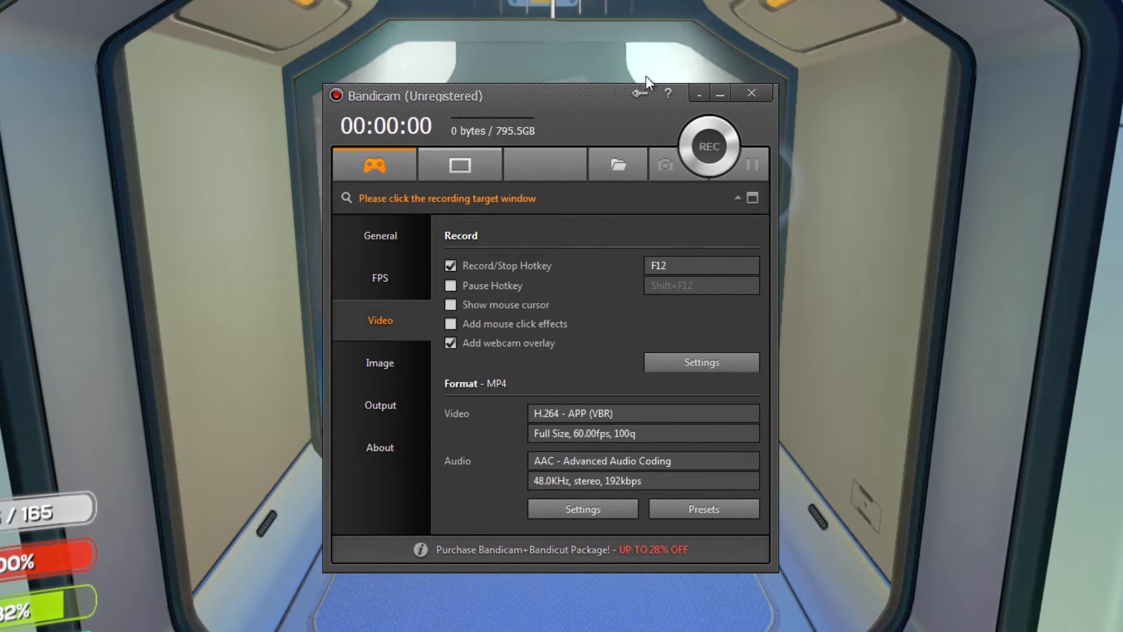
- Reopen the recording settings to check the sound options and close them
{"action": "left_click", "coordinate": [679, 366]}
{"action": "left_click", "coordinate": [388, 204]}
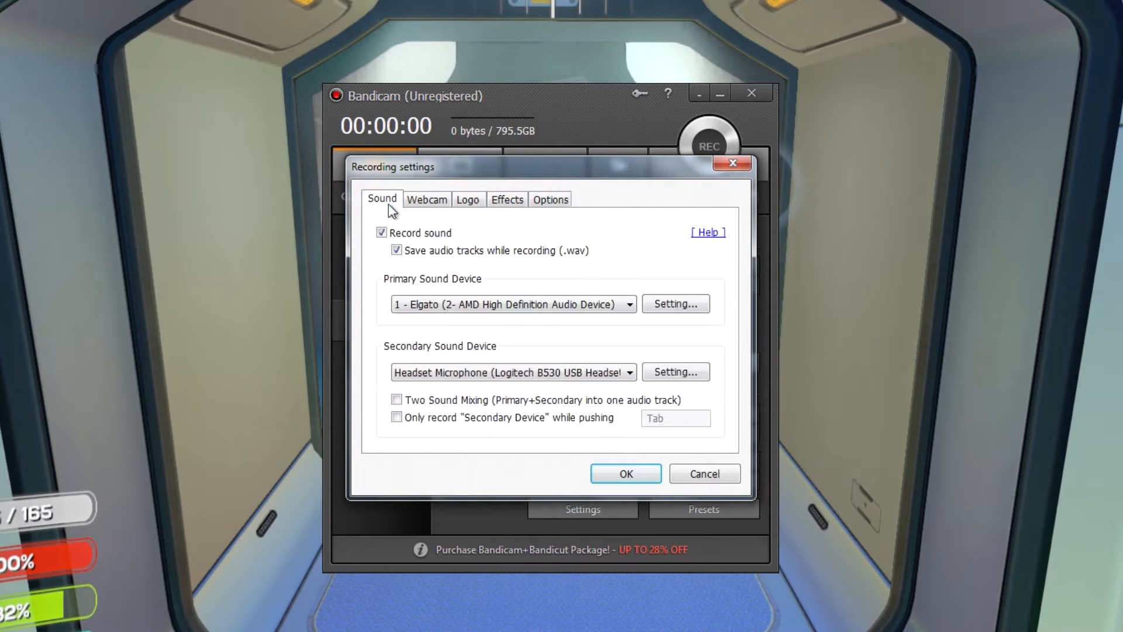
{"action": "left_click", "coordinate": [655, 475]}
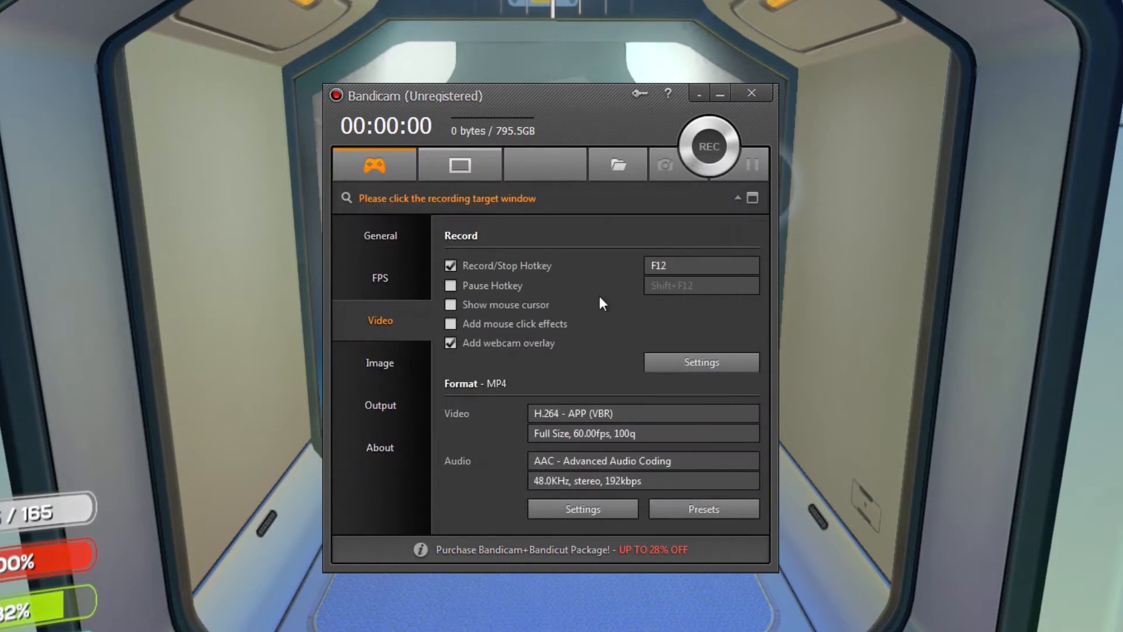
- Open the Game Capture Files output folder and inspect the Subnautica 15-11-25-417 video and its first .wav audio track
{"action": "left_click", "coordinate": [380, 222]}
{"action": "left_click", "coordinate": [720, 284]}
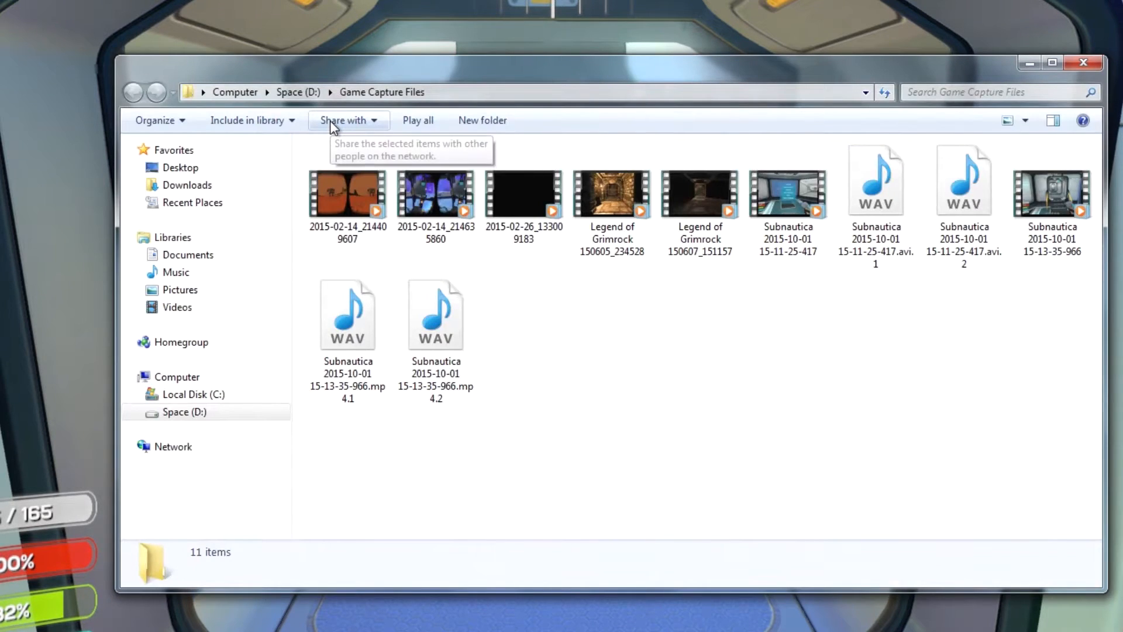
{"action": "left_click", "coordinate": [789, 185]}
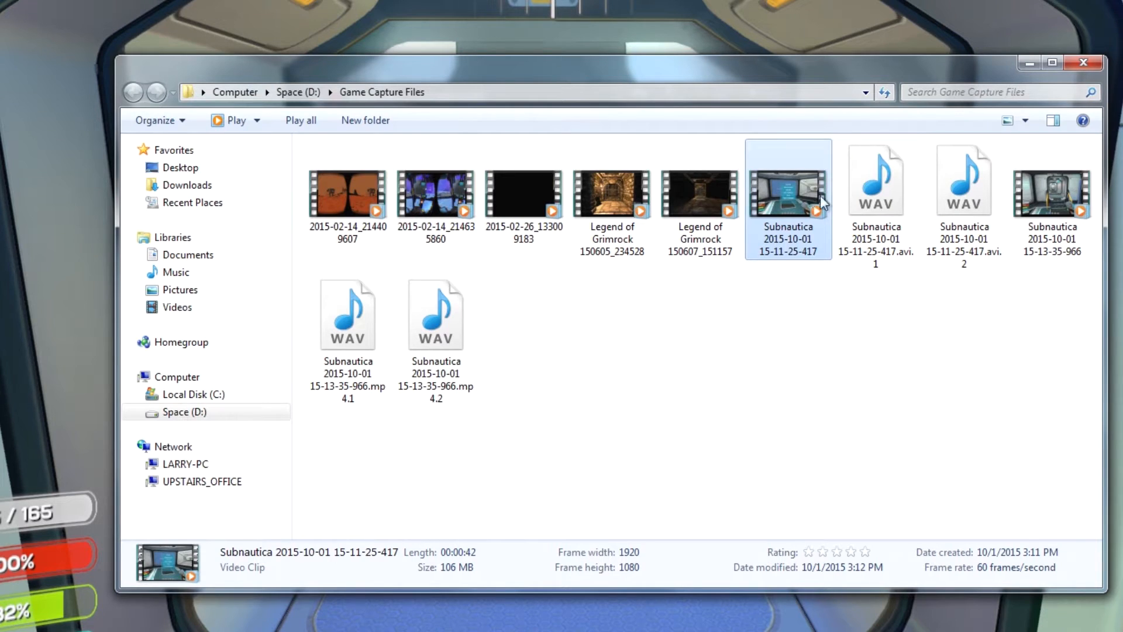
{"action": "left_click", "coordinate": [871, 188]}
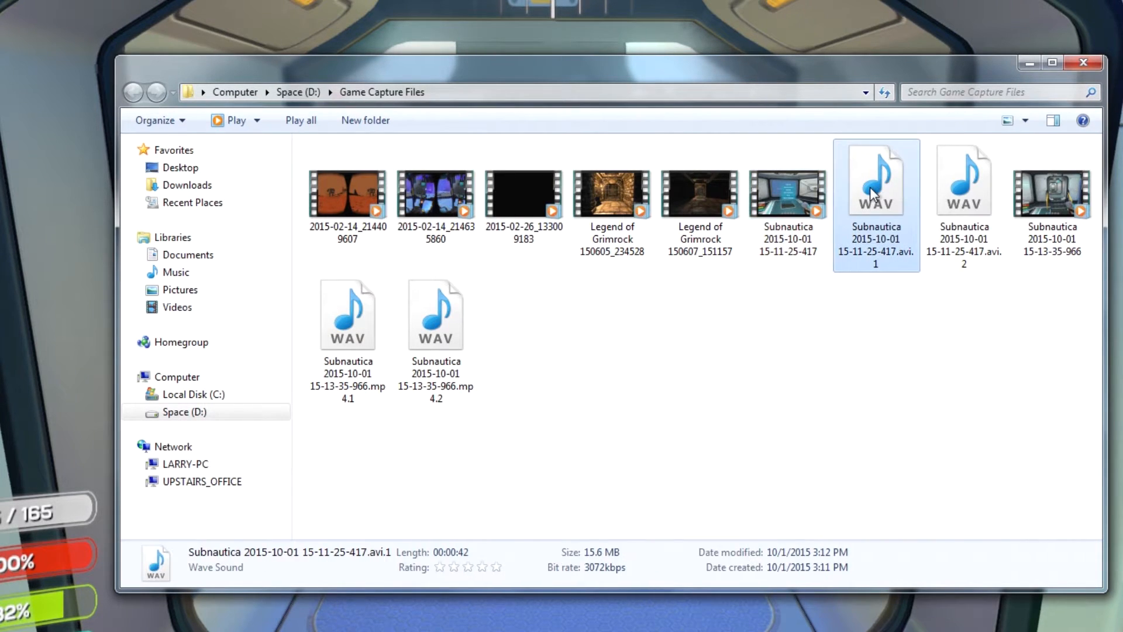
- Inspect the second .wav track, select it together with the Subnautica 15-11-25-417 video and first .wav track, and close the folder
{"action": "left_click", "coordinate": [963, 195]}
{"action": "left_click_drag", "start_coordinate": [972, 321], "coordinate": [789, 172]}
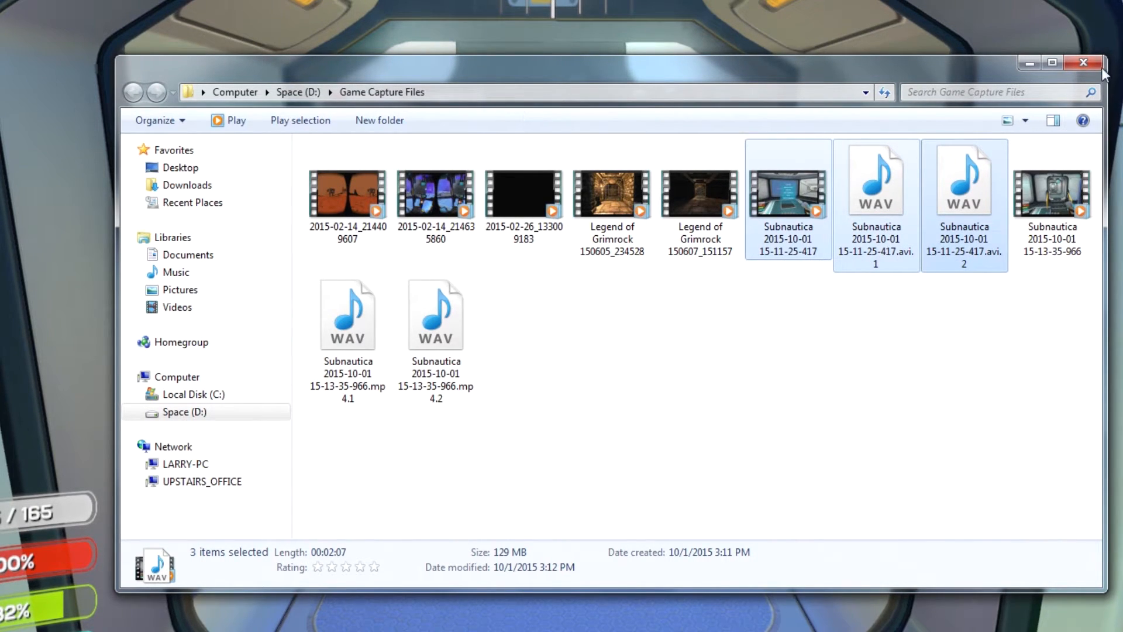
{"action": "left_click", "coordinate": [1083, 63]}
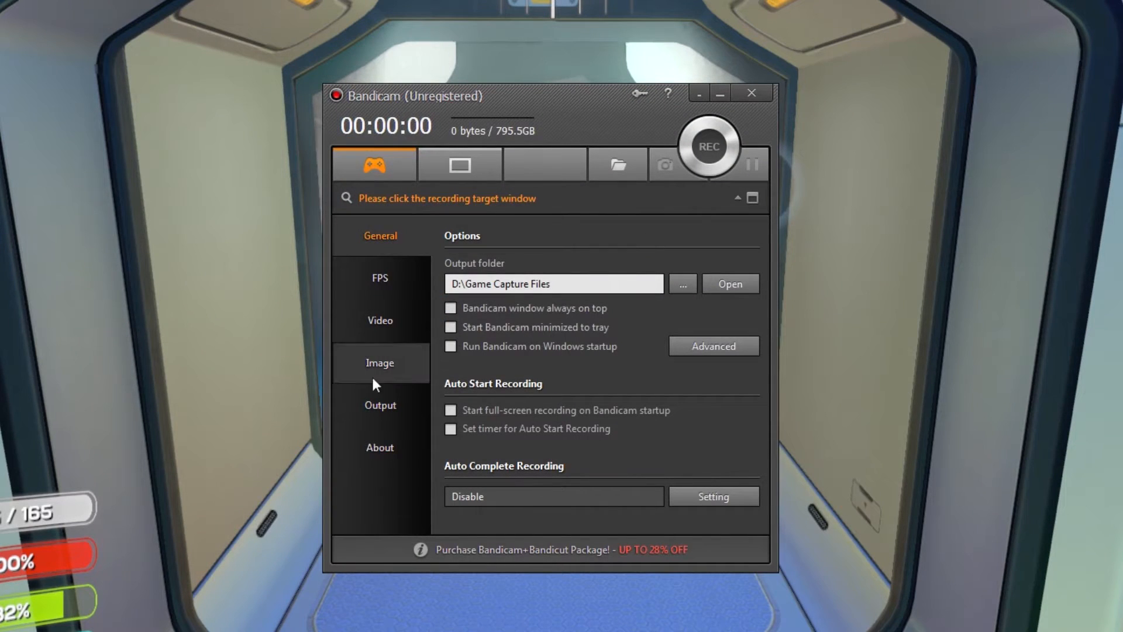
- Open the video format settings, look through the size choices and set the video size to 1920 x 1080
{"action": "left_click", "coordinate": [381, 329]}
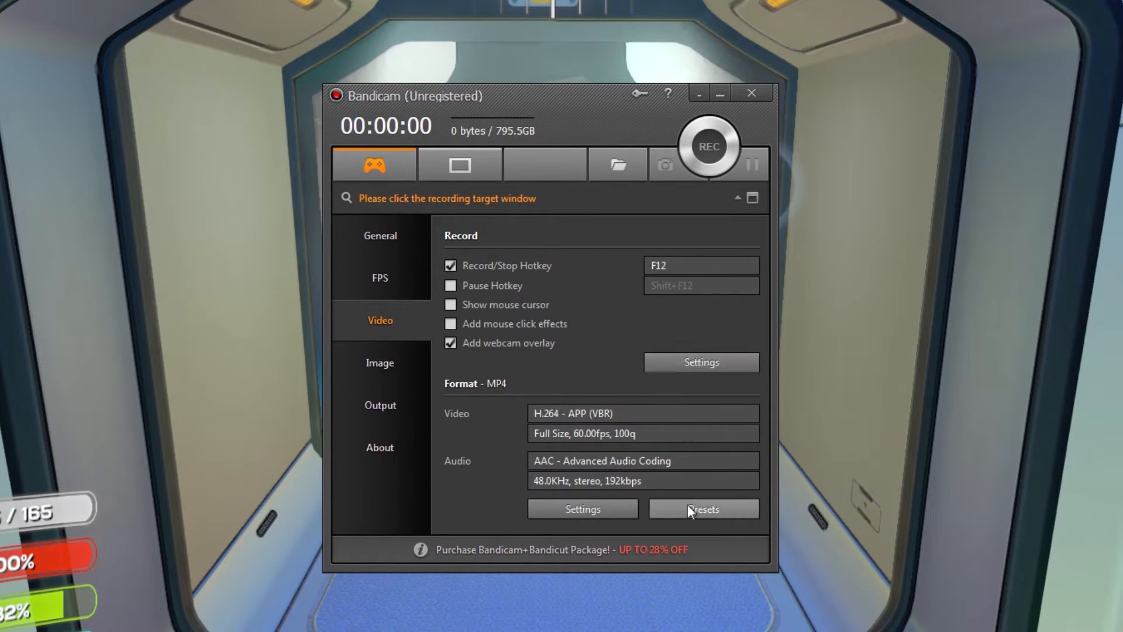
{"action": "left_click", "coordinate": [615, 507]}
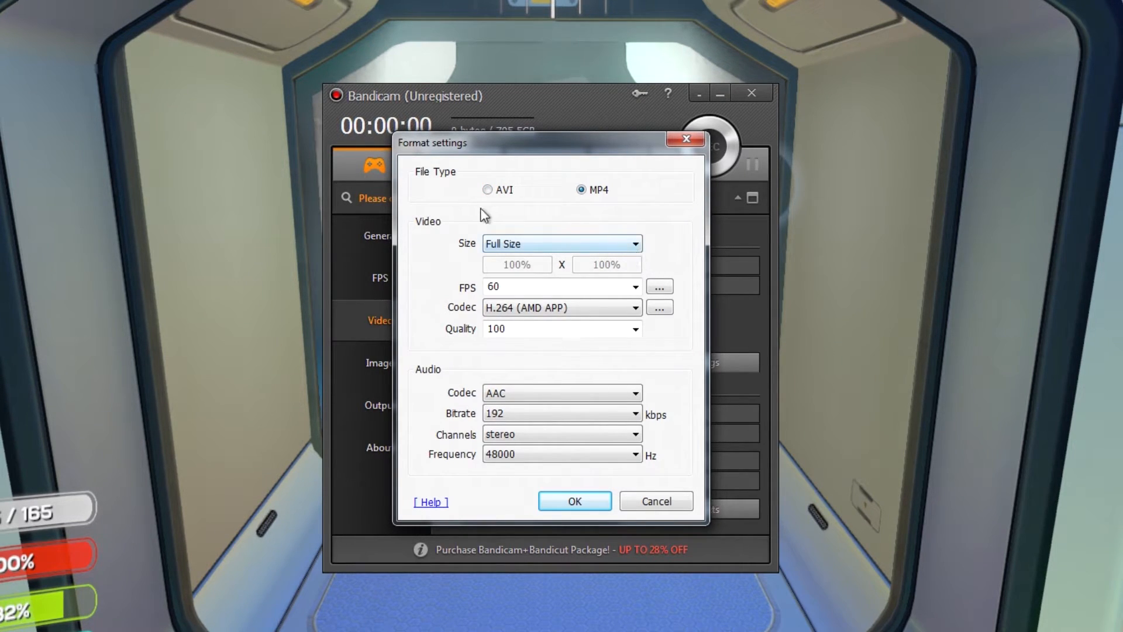
{"action": "left_click", "coordinate": [565, 244]}
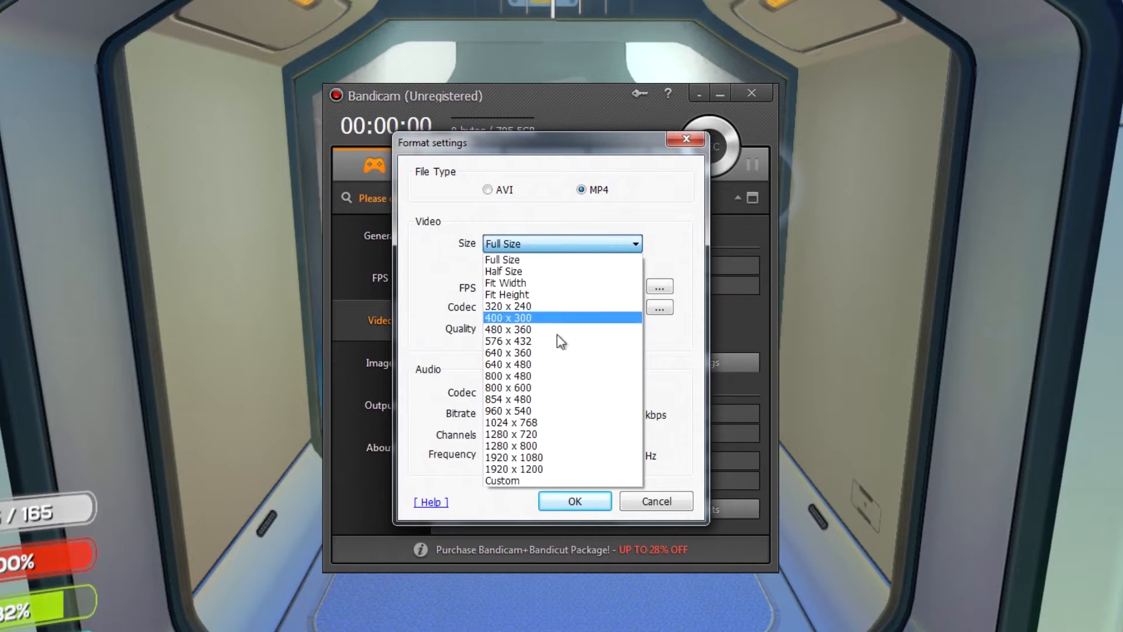
{"action": "left_click", "coordinate": [531, 259]}
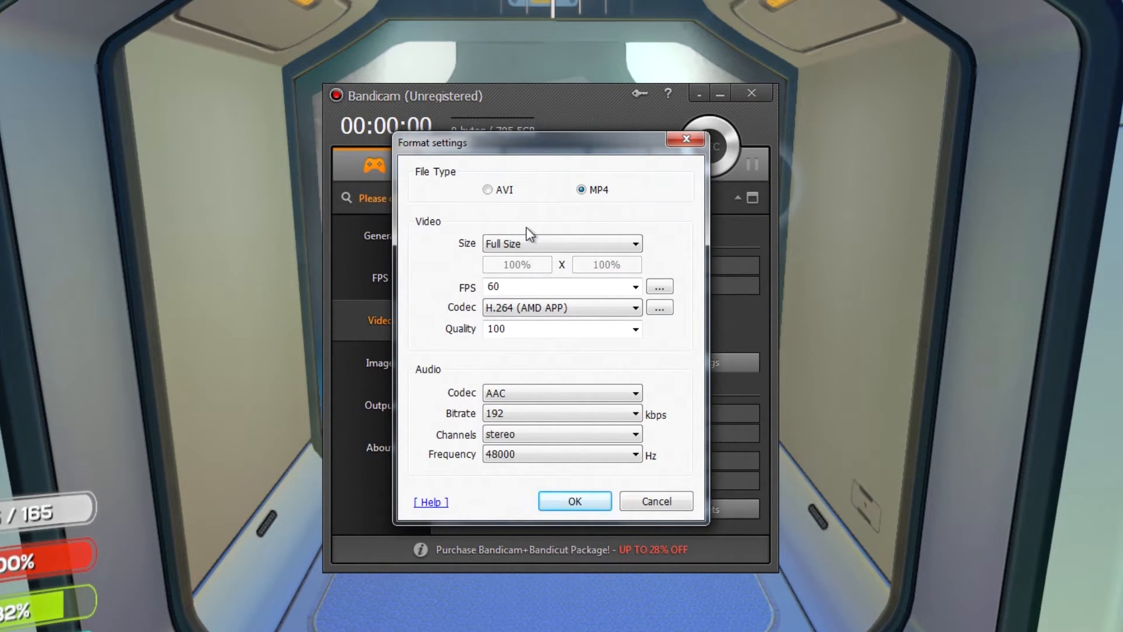
{"action": "left_click", "coordinate": [522, 243]}
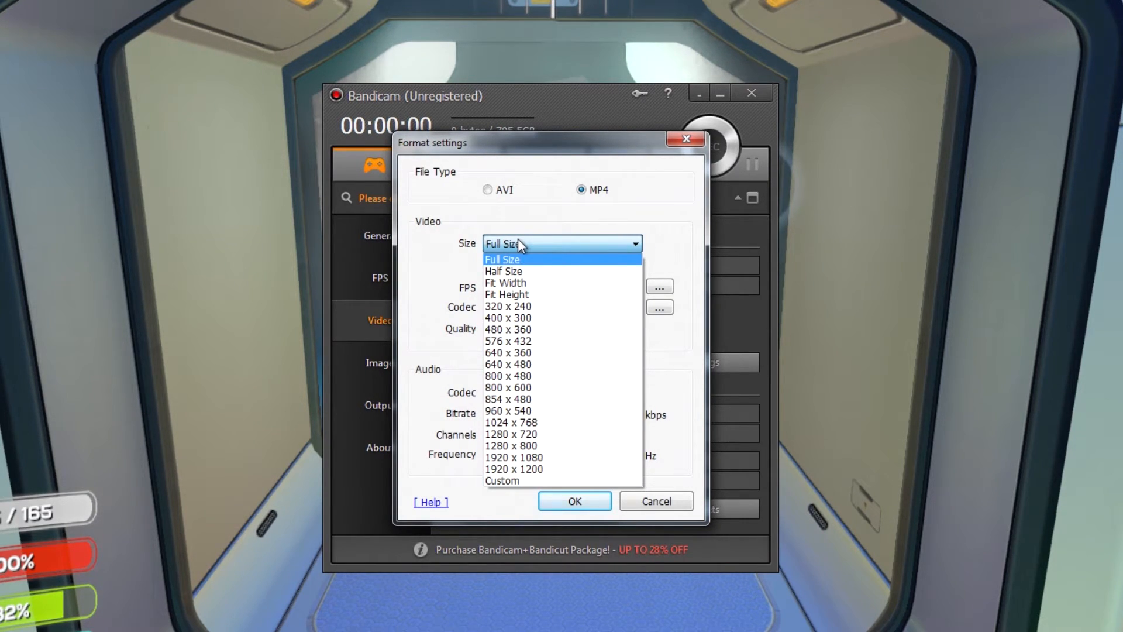
{"action": "left_click", "coordinate": [554, 457]}
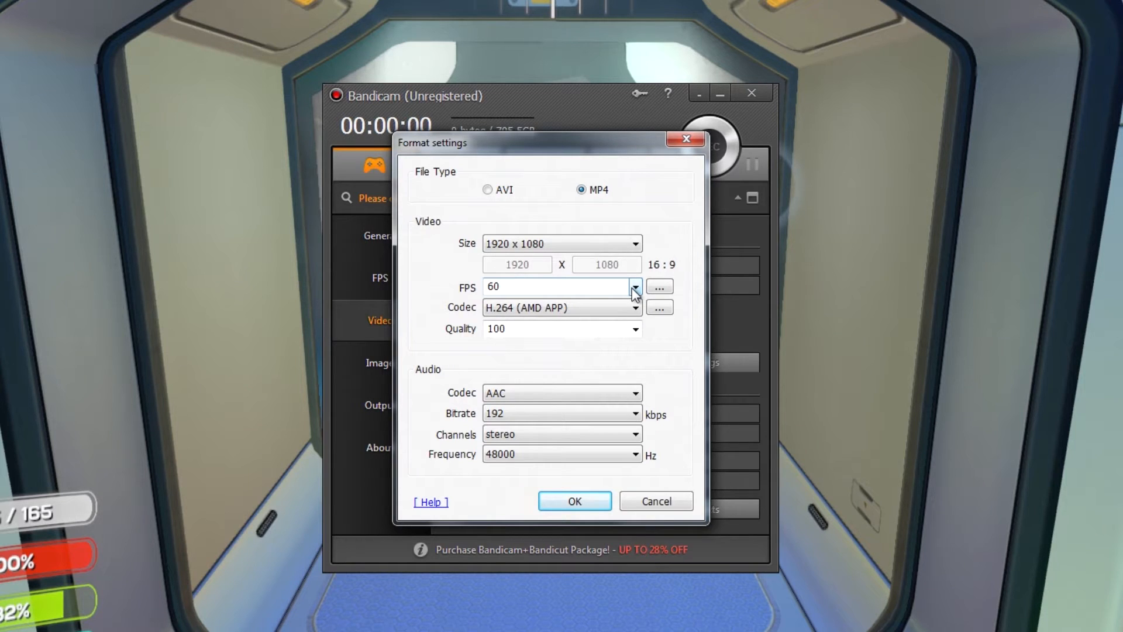
- Keep the frame rate at 60 FPS and the video codec at H.264 (AMD APP)
{"action": "left_click", "coordinate": [636, 286]}
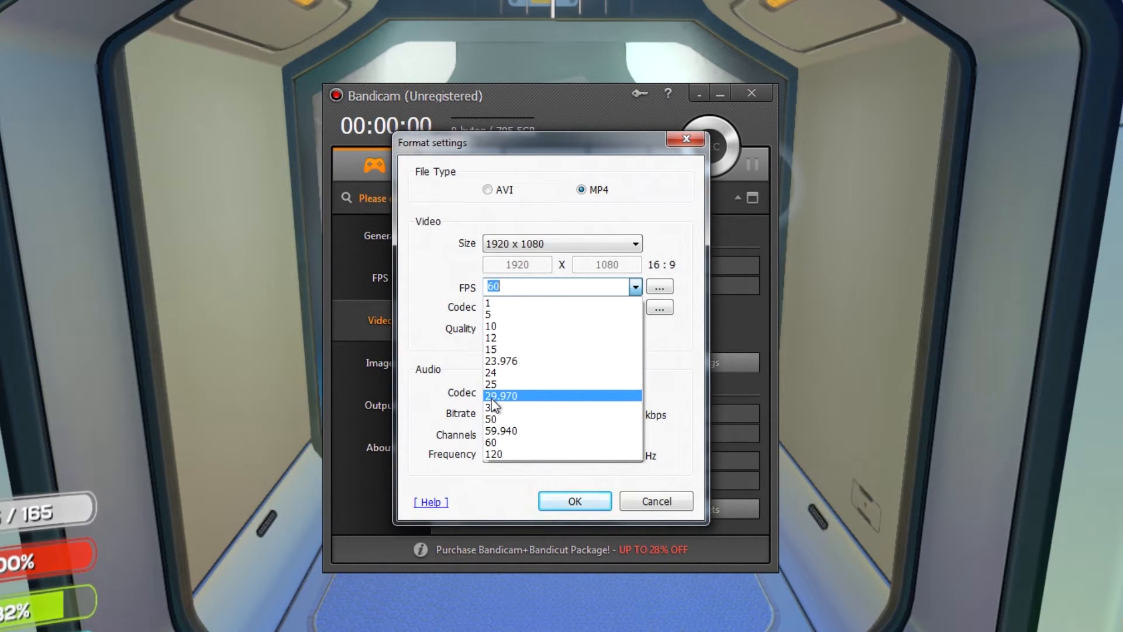
{"action": "left_click", "coordinate": [559, 446]}
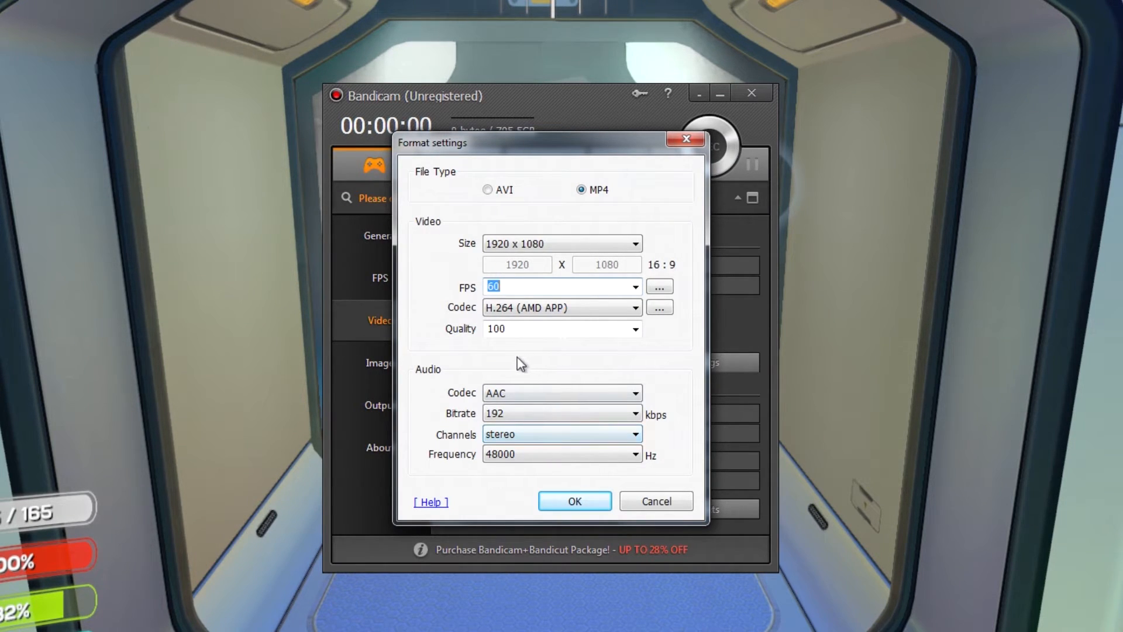
{"action": "left_click", "coordinate": [565, 313]}
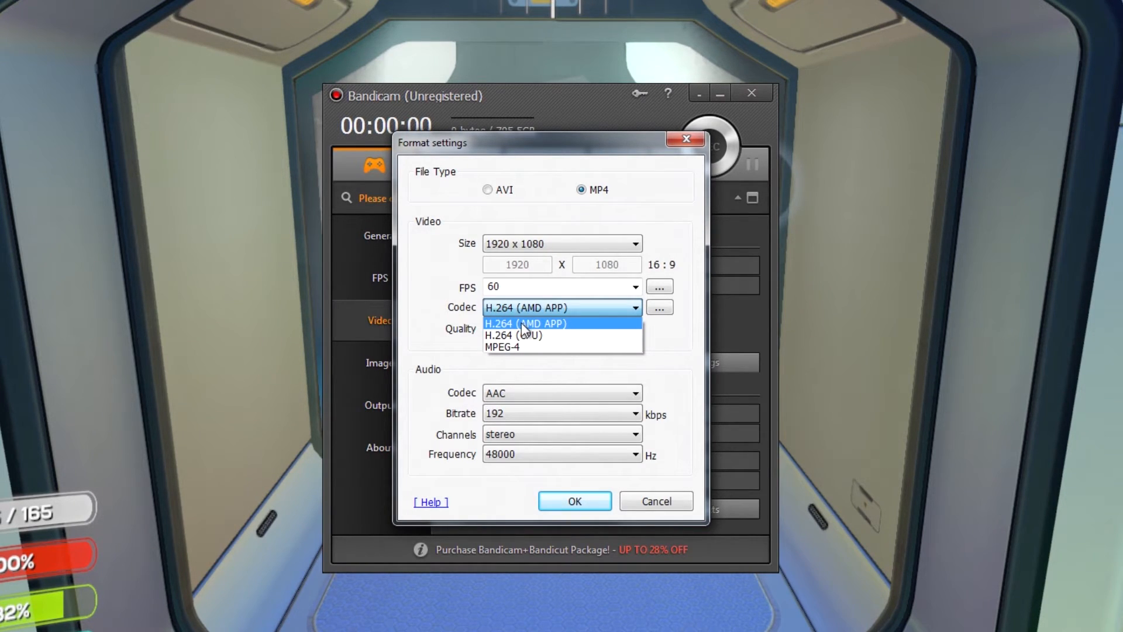
{"action": "left_click", "coordinate": [521, 322]}
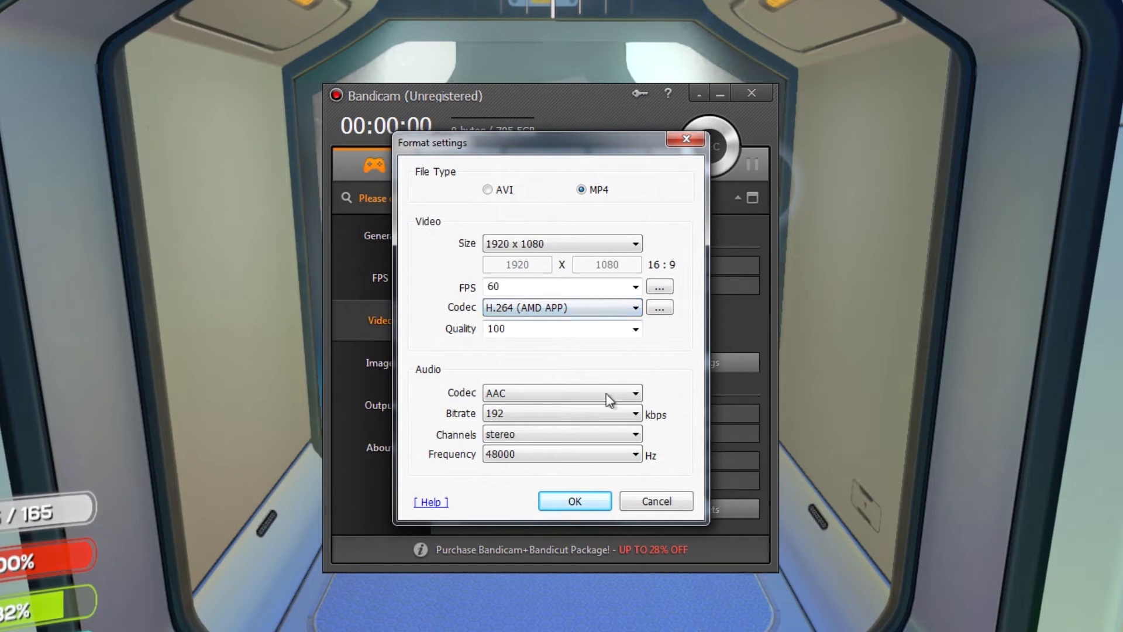
- Look through the video quality levels and keep the quality at 100
{"action": "double_click", "coordinate": [543, 327]}
{"action": "left_click", "coordinate": [636, 329]}
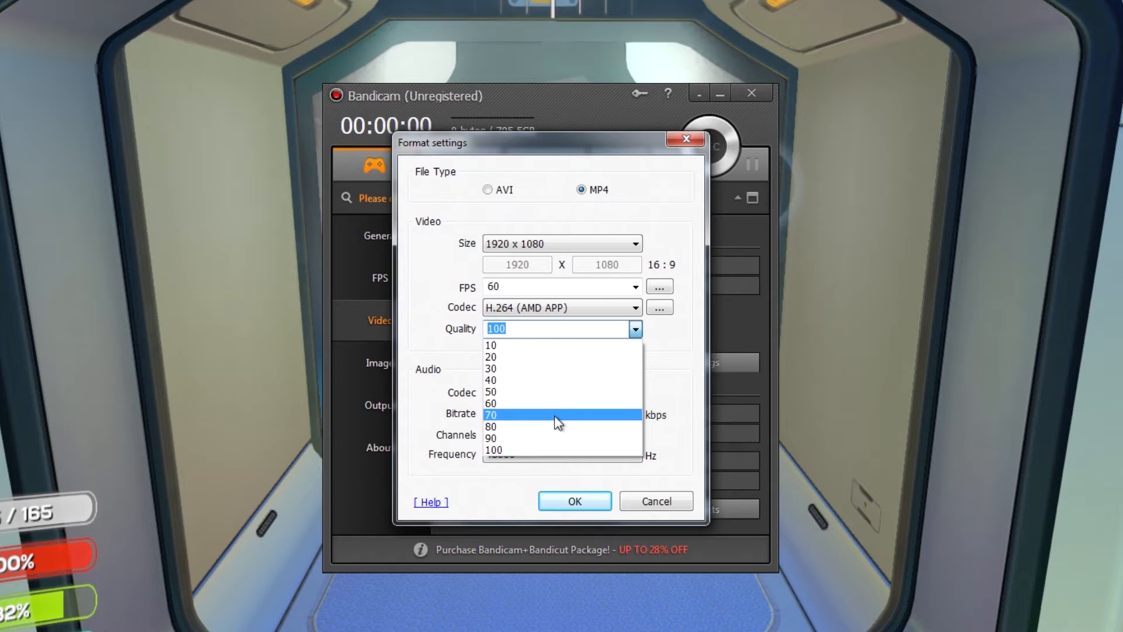
{"action": "left_click", "coordinate": [554, 448]}
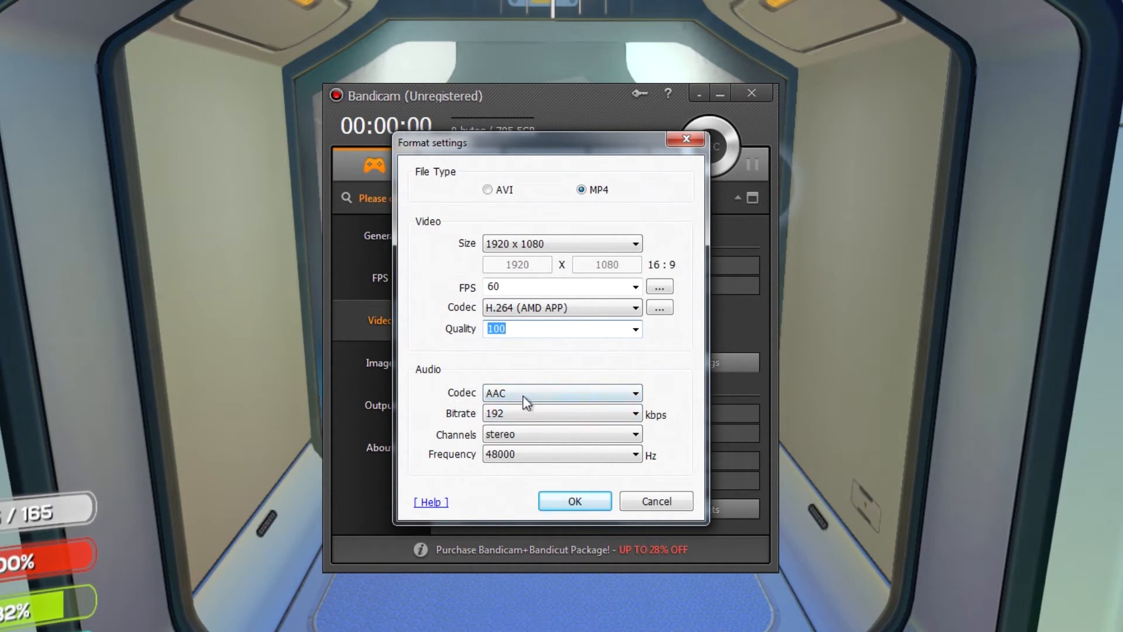
- Keep the MP4 audio codec at AAC and the audio bitrate at 192 kbps
{"action": "left_click", "coordinate": [524, 396]}
{"action": "left_click", "coordinate": [520, 396]}
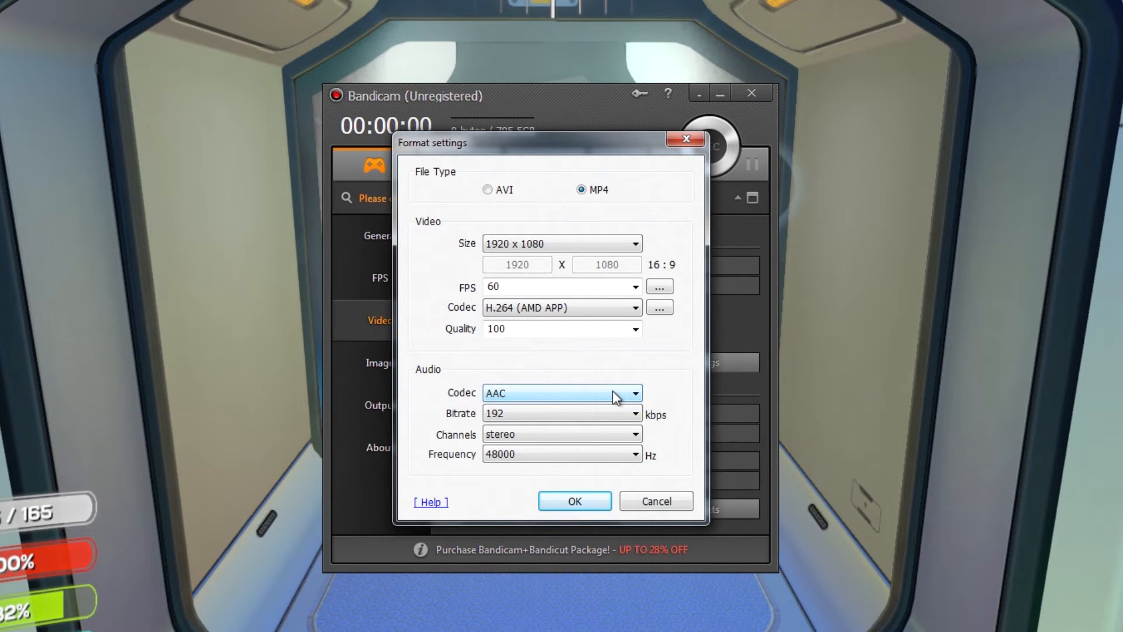
{"action": "left_click", "coordinate": [582, 394]}
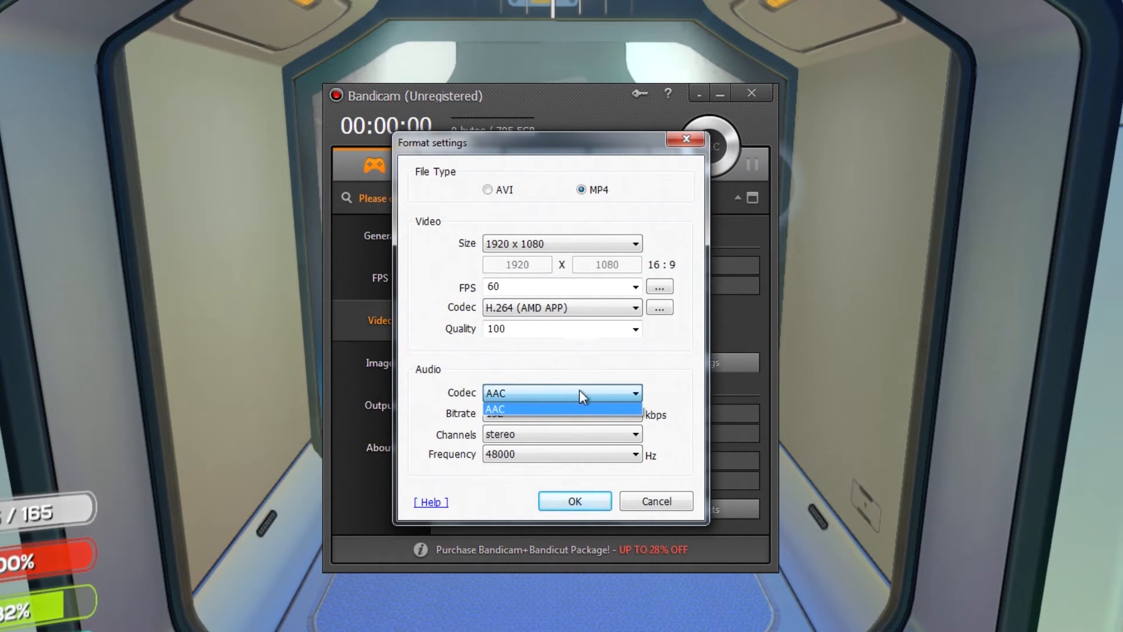
{"action": "left_click", "coordinate": [509, 409]}
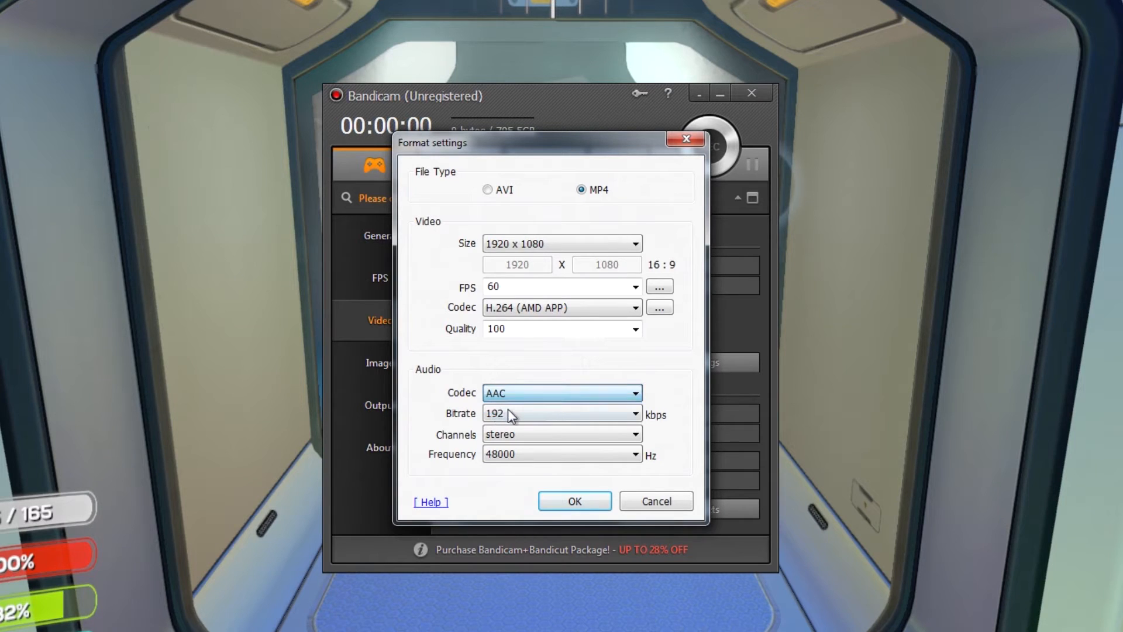
{"action": "left_click", "coordinate": [571, 415]}
{"action": "left_click", "coordinate": [552, 463]}
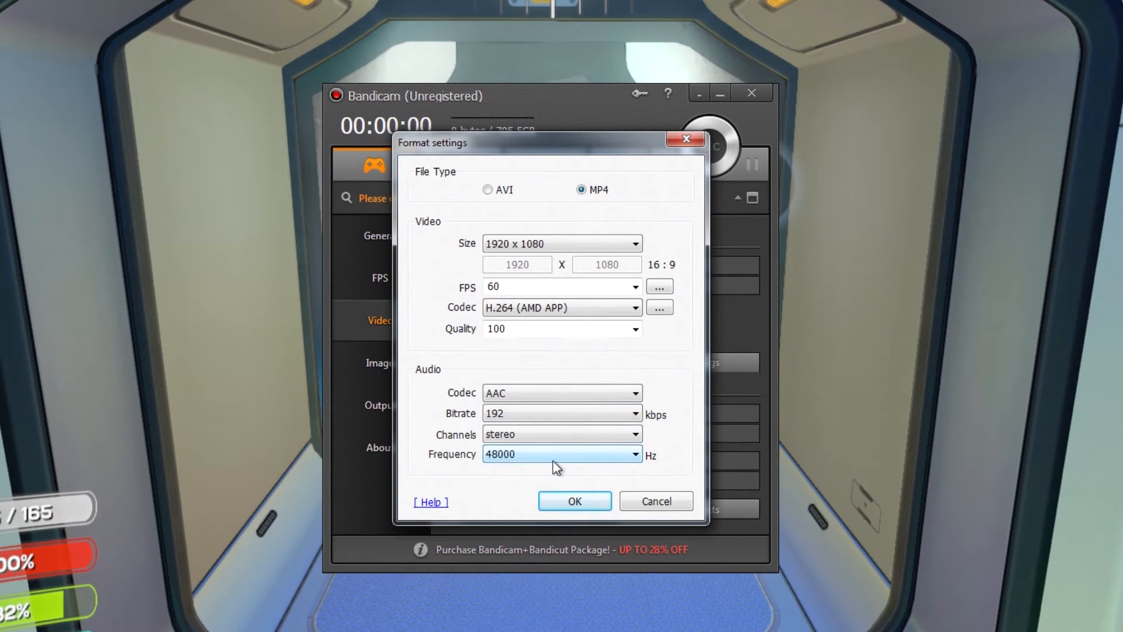
- Try mono audio channels before returning to stereo, and keep the audio frequency at 48000 Hz
{"action": "left_click", "coordinate": [531, 436]}
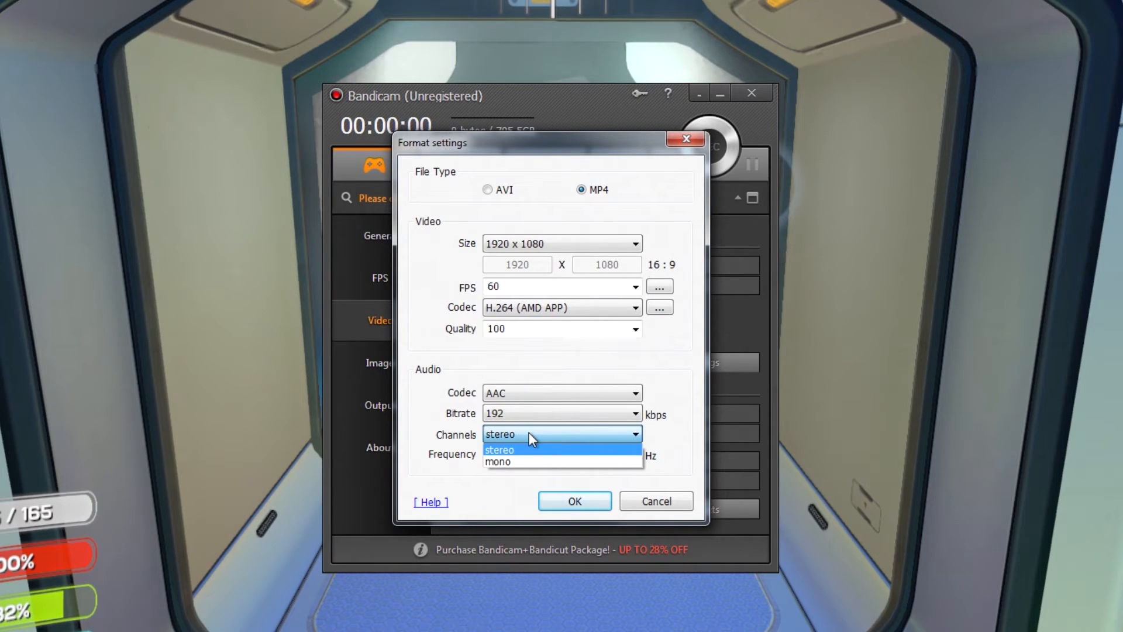
{"action": "left_click", "coordinate": [529, 433]}
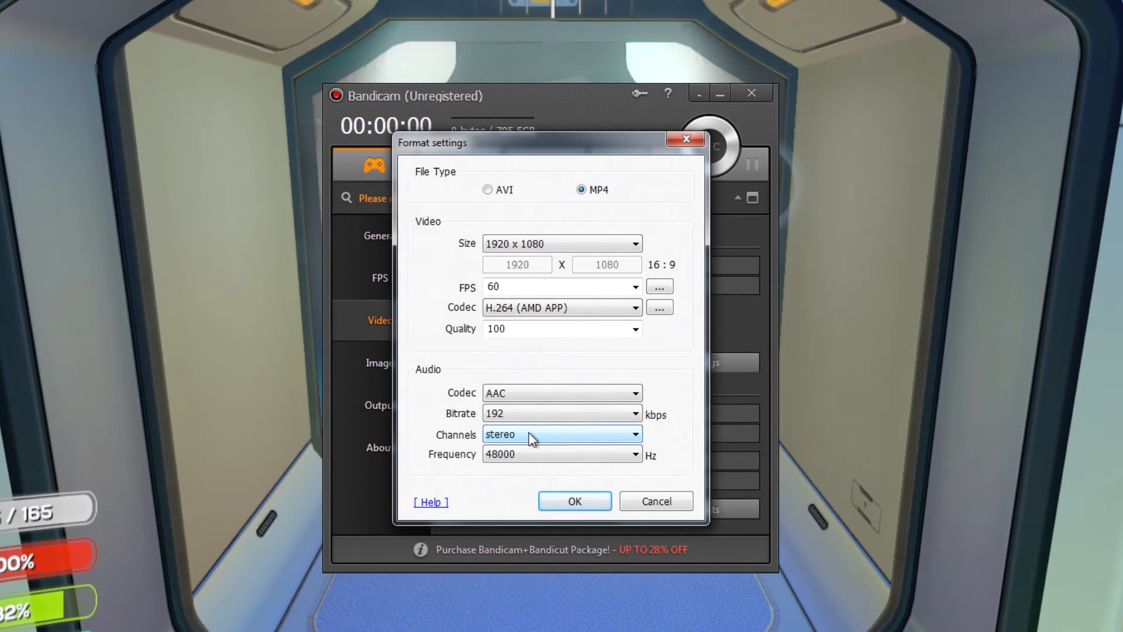
{"action": "left_click", "coordinate": [529, 434]}
{"action": "left_click", "coordinate": [553, 461]}
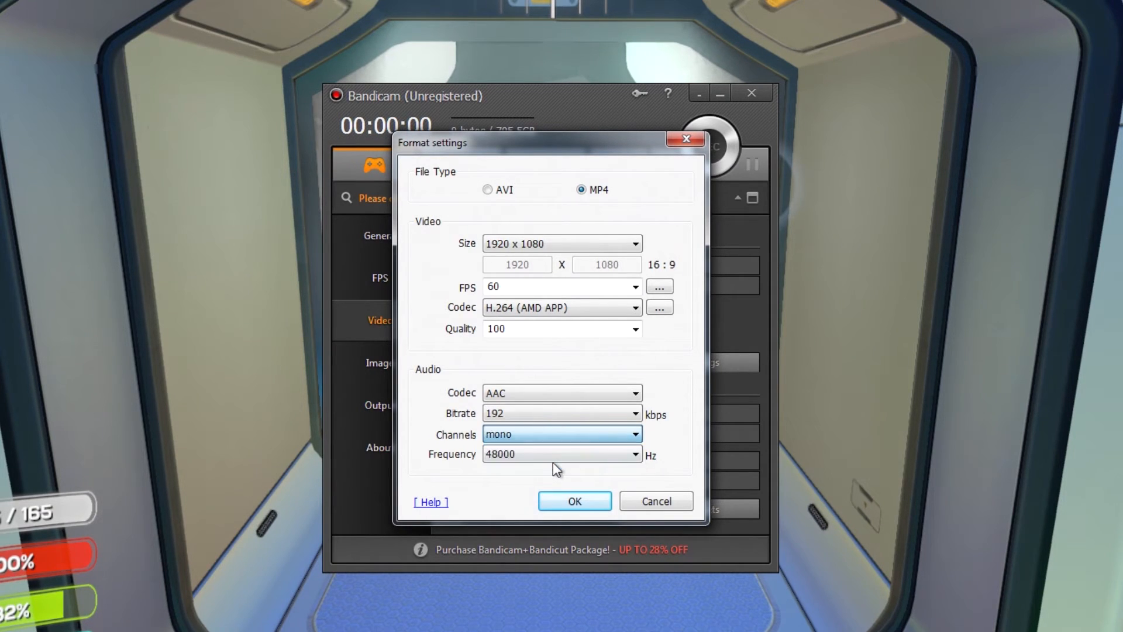
{"action": "left_click", "coordinate": [543, 433]}
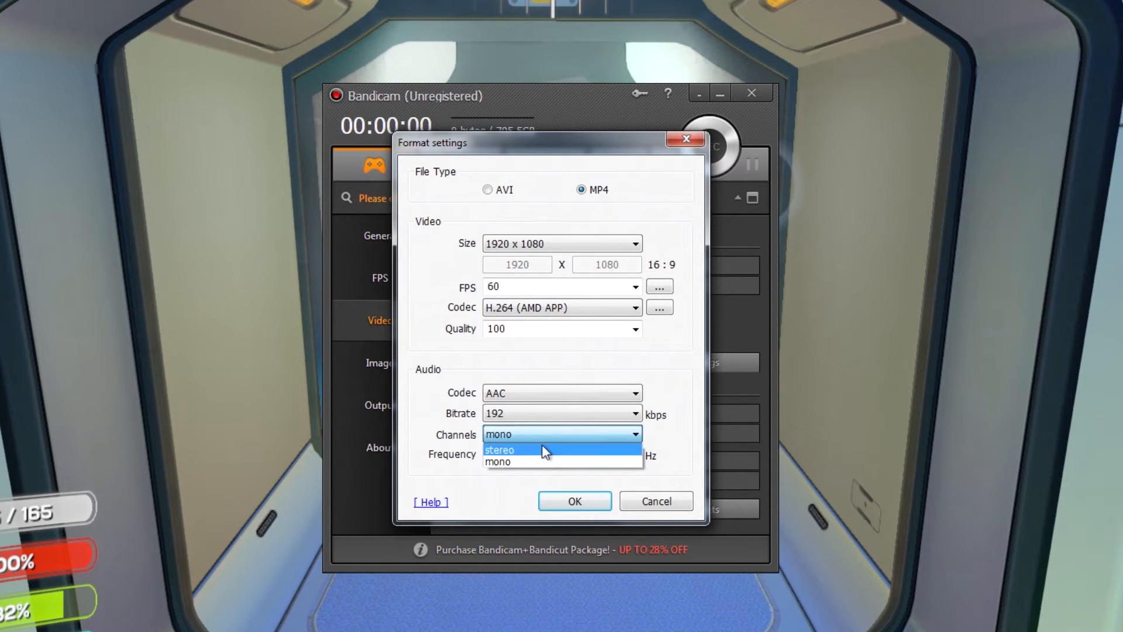
{"action": "left_click", "coordinate": [543, 446]}
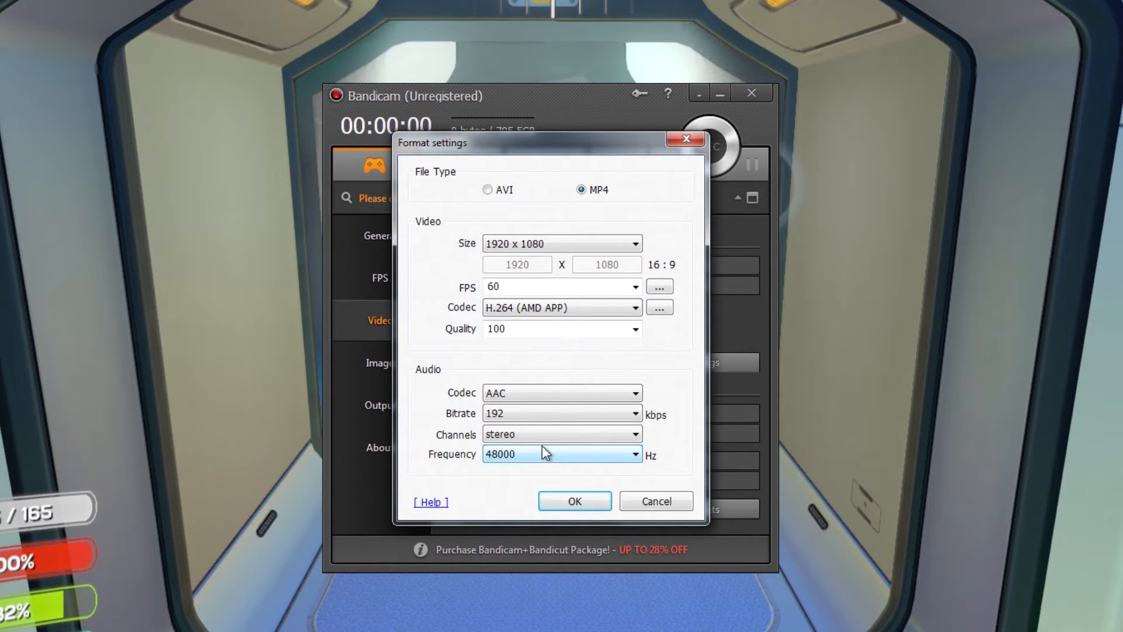
{"action": "left_click", "coordinate": [541, 453]}
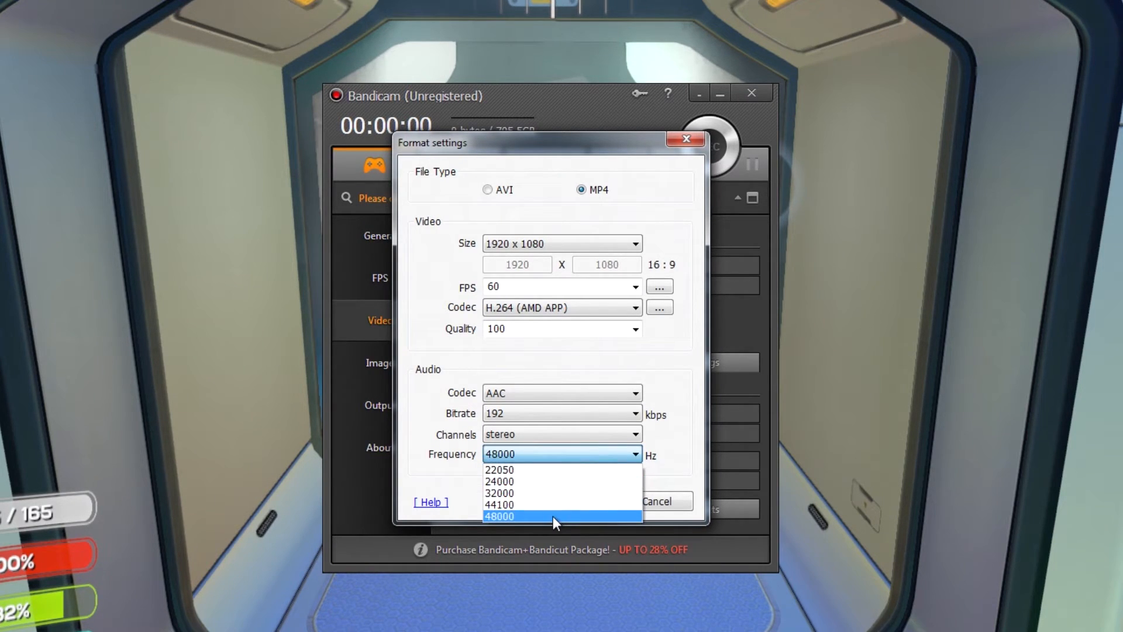
{"action": "left_click", "coordinate": [498, 517]}
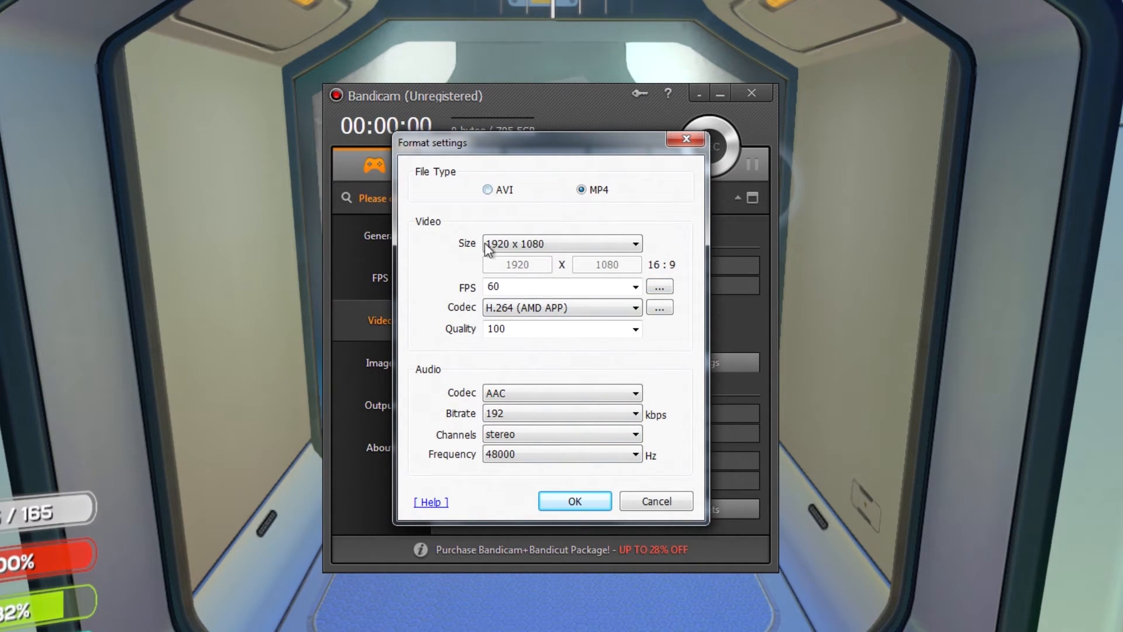
- Switch the file type to AVI and keep H.264 (AMD APP) as the video codec after checking the available codecs
{"action": "left_click", "coordinate": [582, 189]}
{"action": "left_click", "coordinate": [488, 190]}
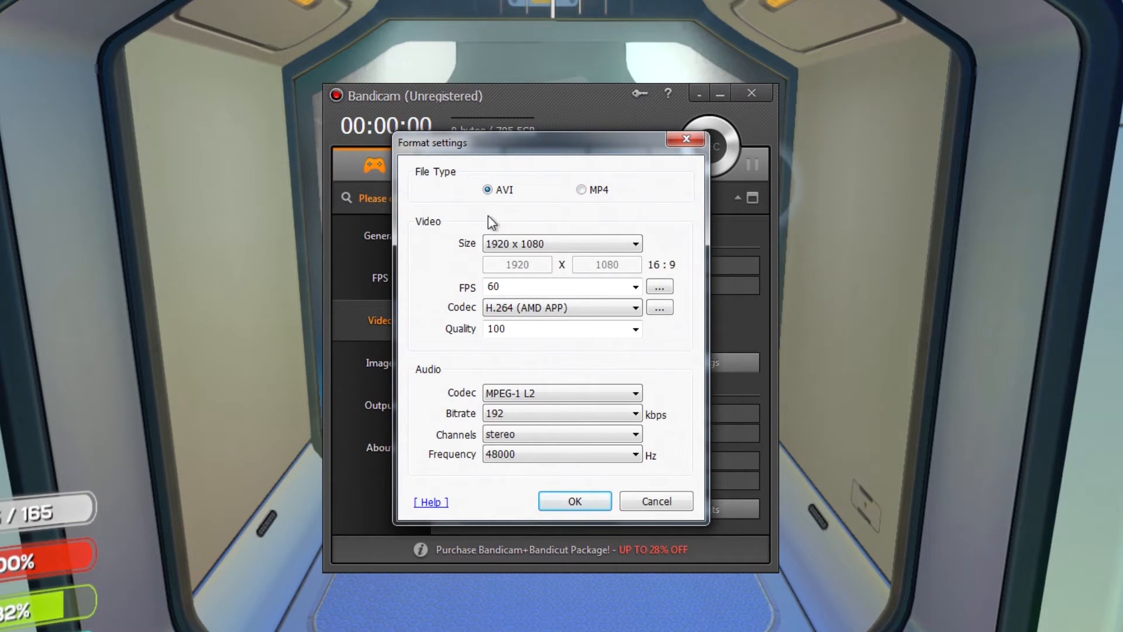
{"action": "left_click", "coordinate": [507, 310]}
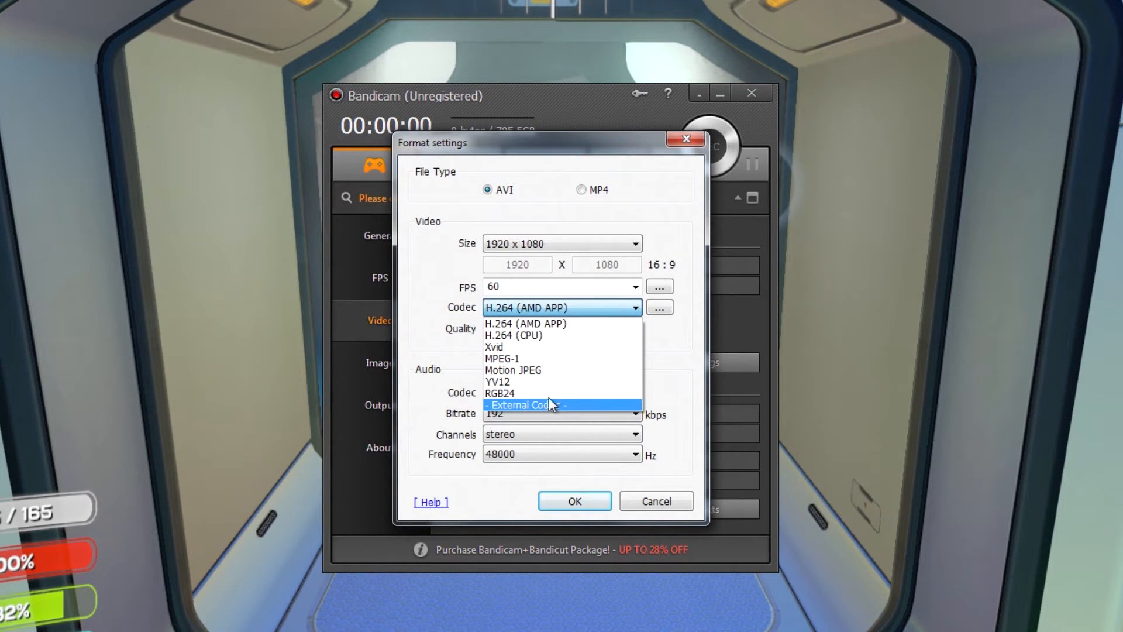
{"action": "left_click", "coordinate": [551, 325]}
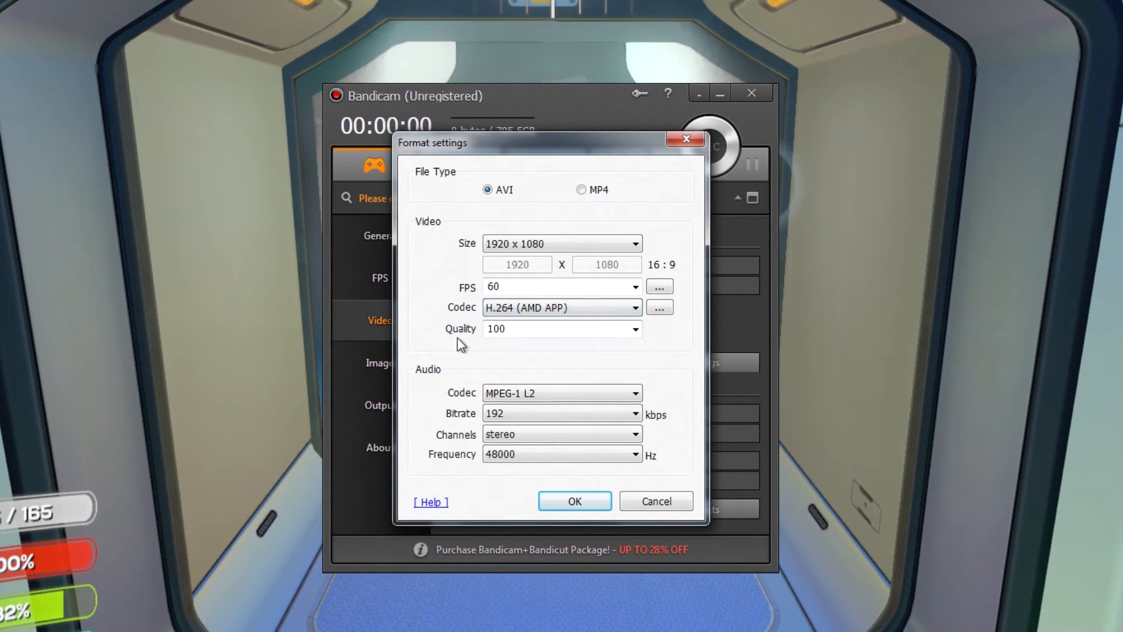
{"action": "left_click", "coordinate": [521, 310]}
{"action": "left_click", "coordinate": [534, 323]}
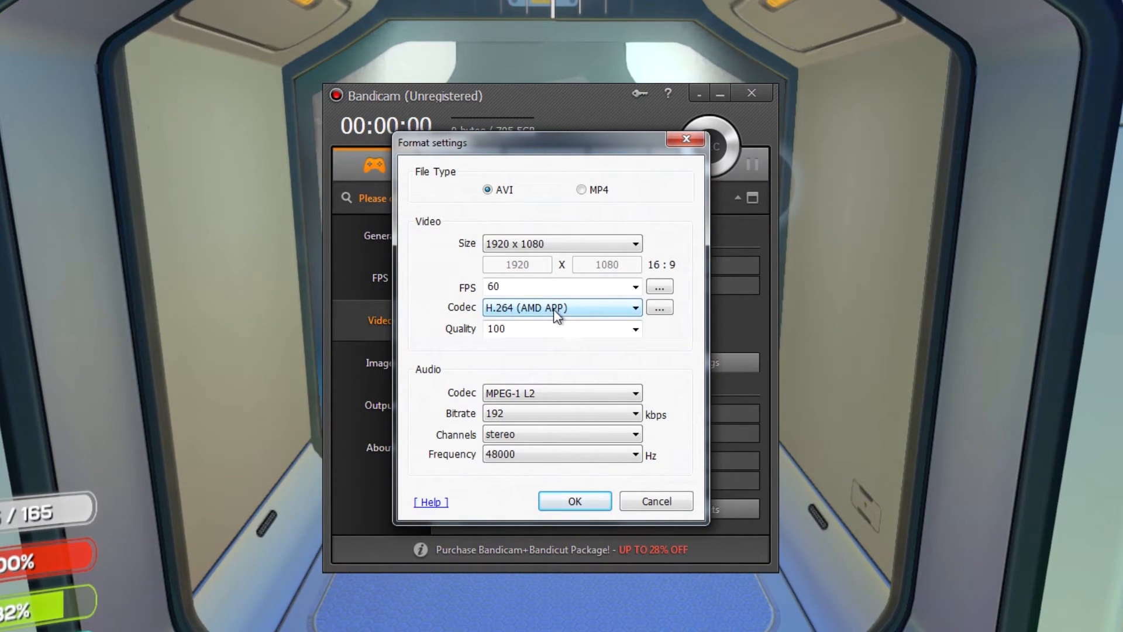
- Set the AVI audio codec to PCM and keep the audio channels at stereo
{"action": "left_click", "coordinate": [516, 392]}
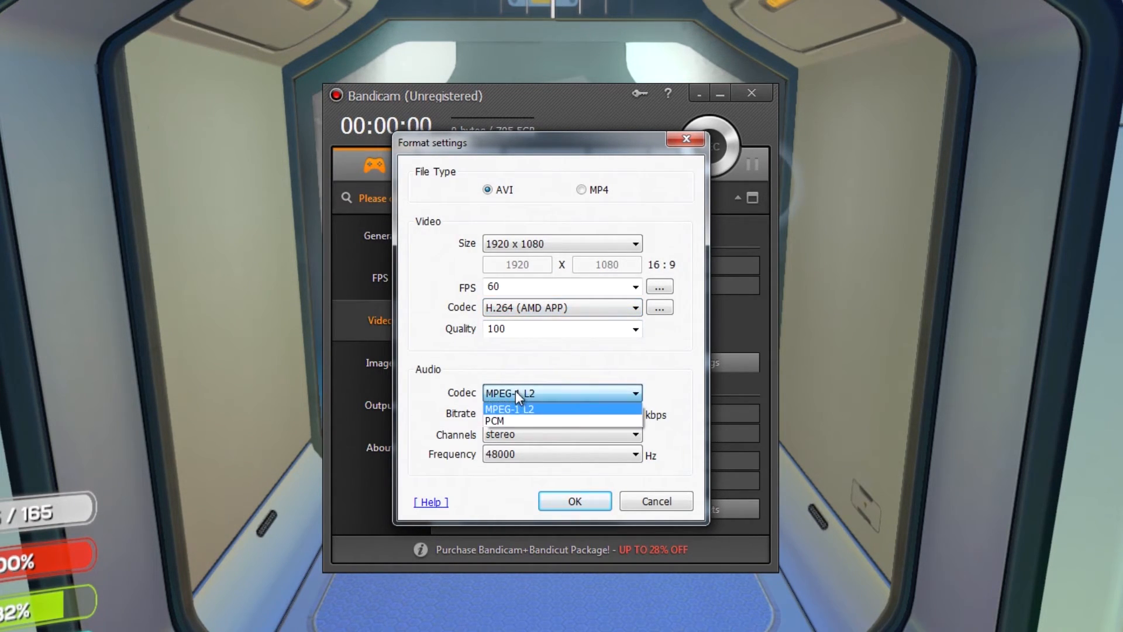
{"action": "left_click", "coordinate": [497, 422]}
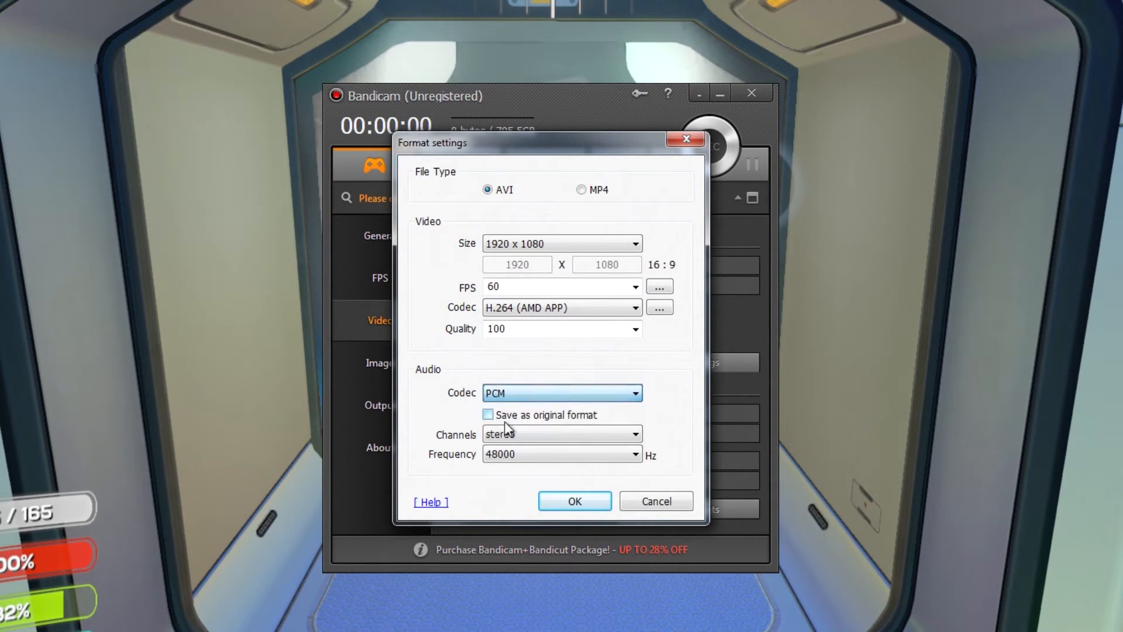
{"action": "left_click", "coordinate": [586, 436]}
{"action": "left_click", "coordinate": [586, 438]}
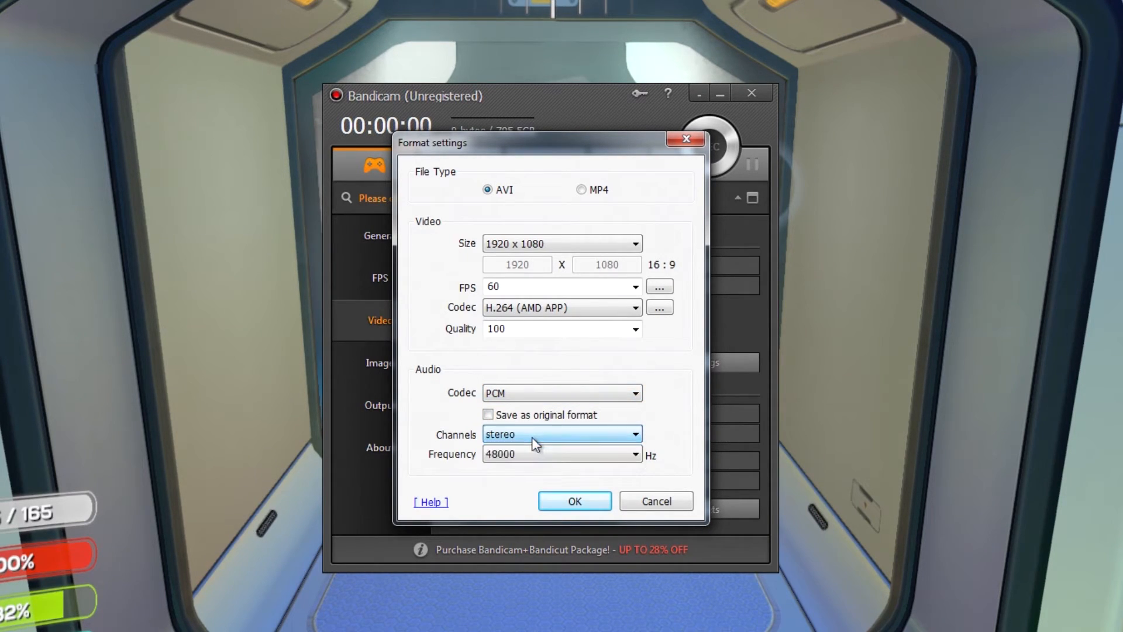
- Toggle the Save as original format option for the PCM audio, ending with it turned on
{"action": "left_click", "coordinate": [497, 416]}
{"action": "left_click", "coordinate": [509, 417]}
{"action": "left_click", "coordinate": [509, 417]}
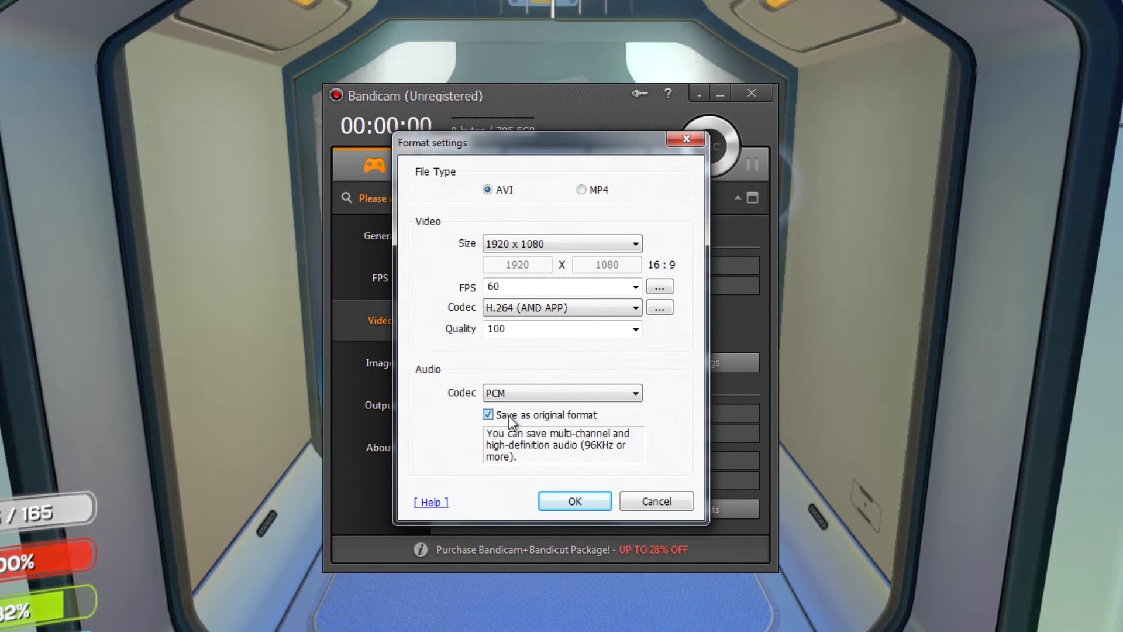
{"action": "left_click", "coordinate": [510, 420]}
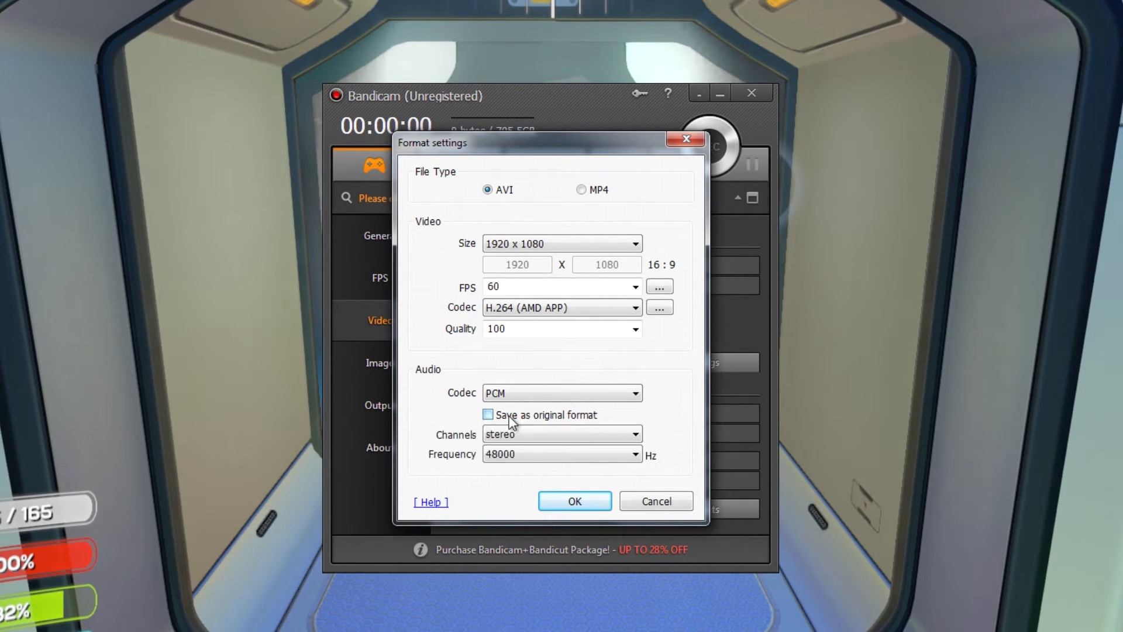
{"action": "left_click", "coordinate": [510, 420]}
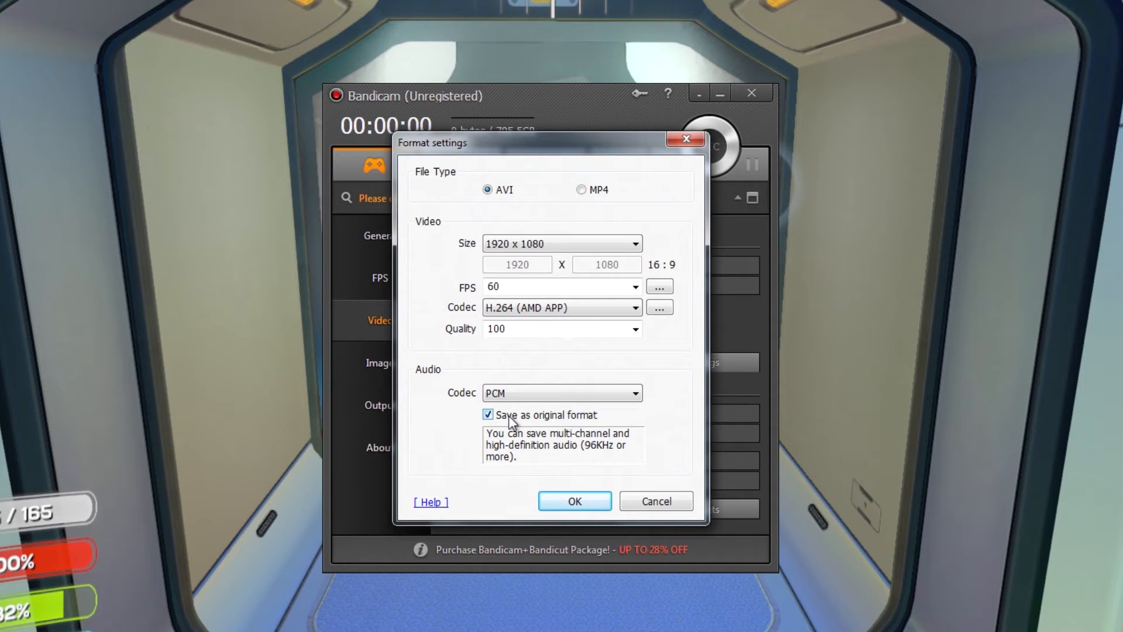
- Review the AVI video codecs, turn off Save as original format for the PCM audio, and check its frequency and channel options
{"action": "left_click", "coordinate": [570, 304]}
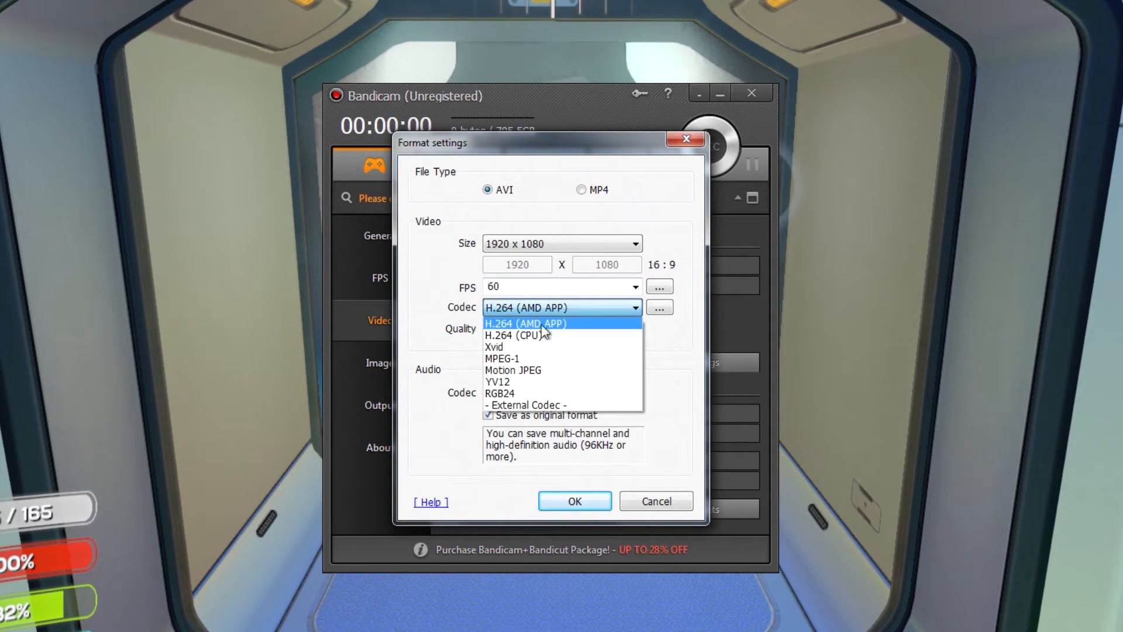
{"action": "left_click", "coordinate": [517, 299]}
{"action": "left_click", "coordinate": [515, 419]}
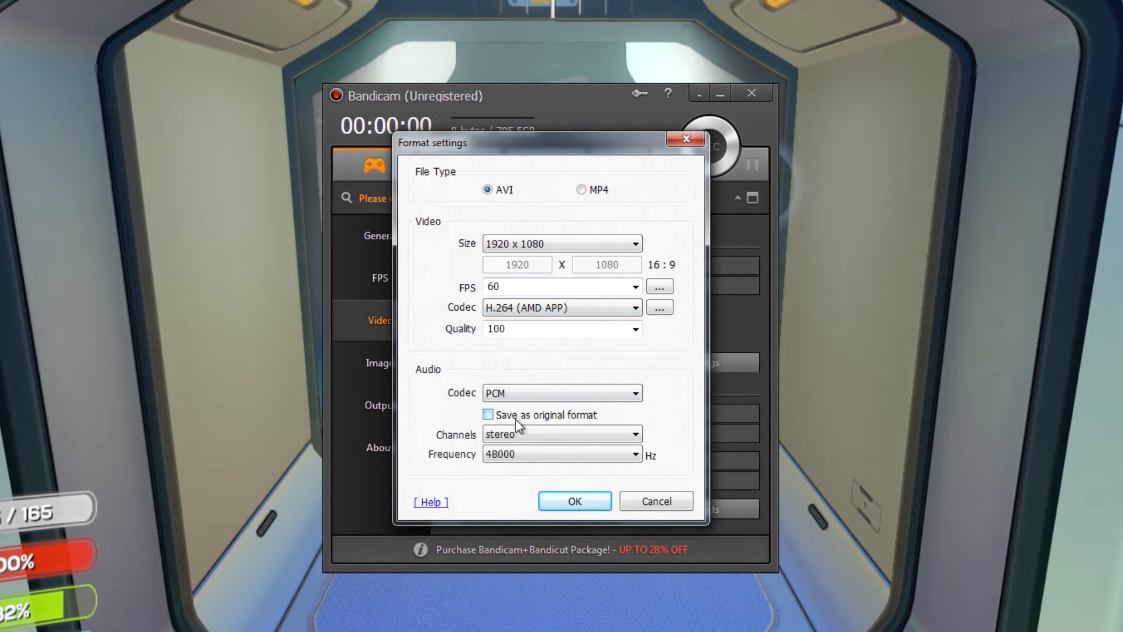
{"action": "left_click", "coordinate": [511, 451]}
{"action": "left_click", "coordinate": [506, 514]}
{"action": "left_click", "coordinate": [506, 434]}
{"action": "left_click", "coordinate": [506, 444]}
- Switch the file type back to MP4 and apply the format settings
{"action": "left_click", "coordinate": [581, 190]}
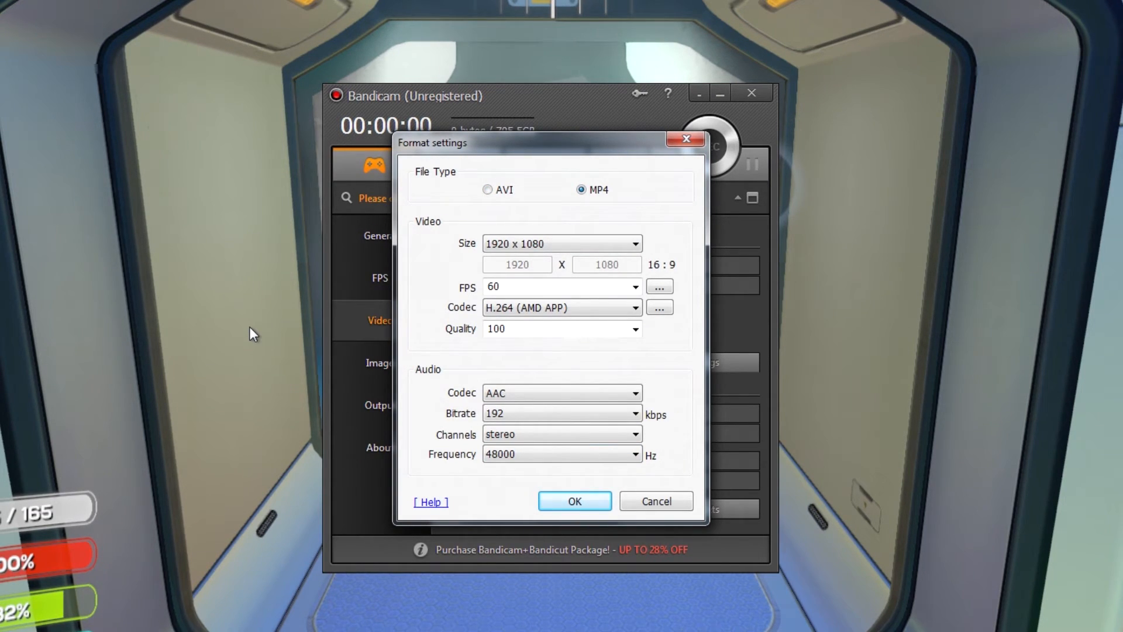
{"action": "left_click", "coordinate": [564, 502]}
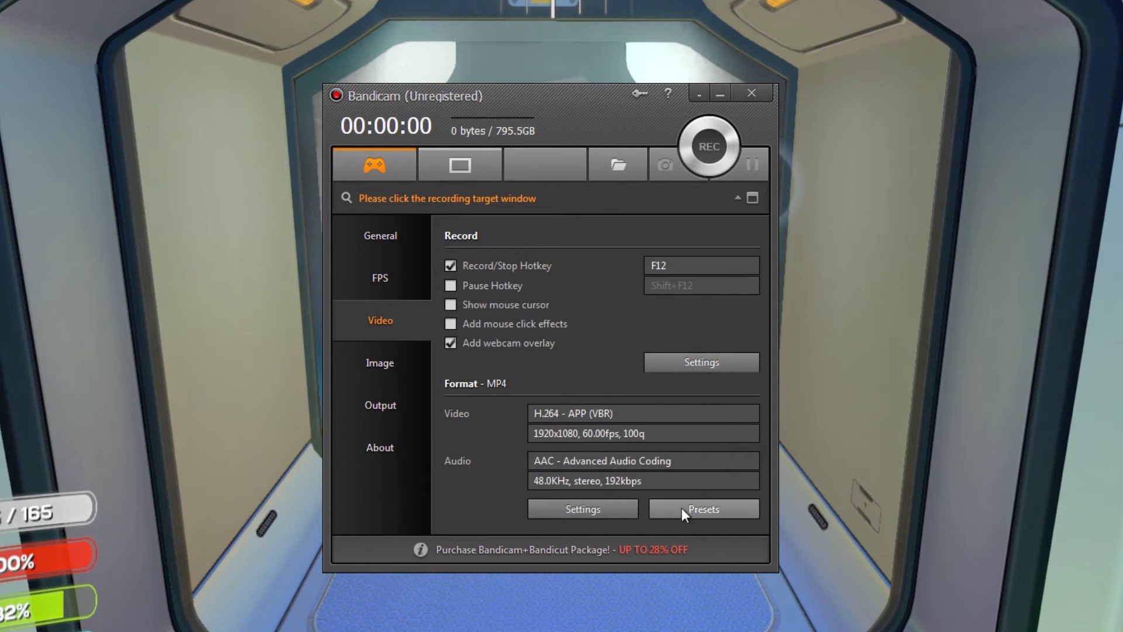
- Try the screen capture options and PNG format in the image settings, returning the format to JPG - High quality
{"action": "left_click", "coordinate": [364, 365]}
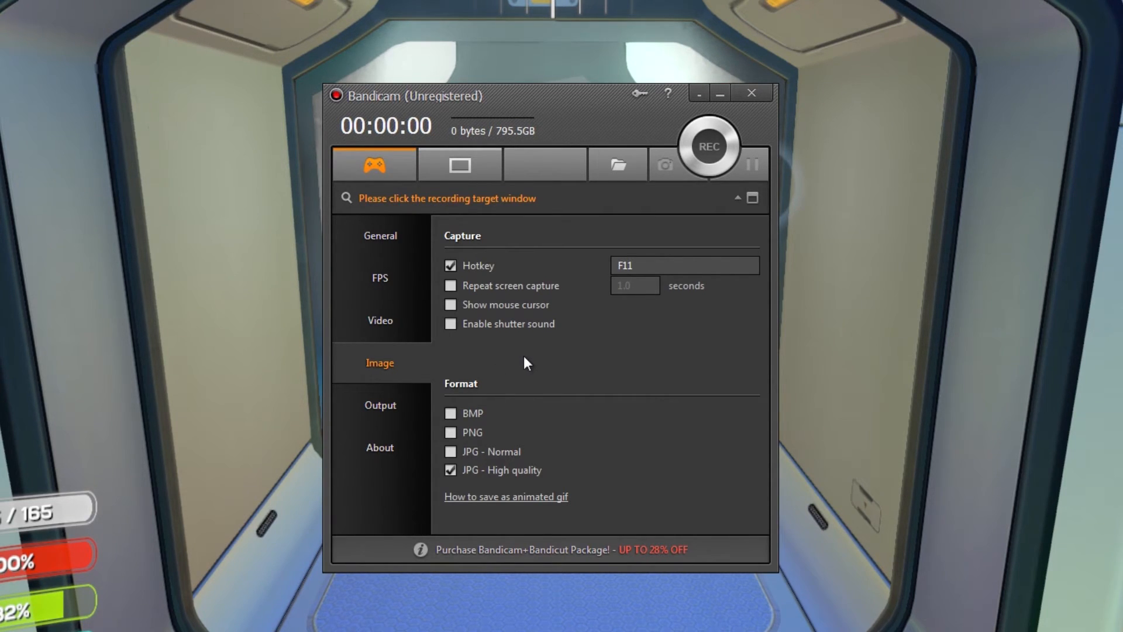
{"action": "left_click", "coordinate": [531, 323]}
{"action": "left_click", "coordinate": [497, 327]}
{"action": "left_click", "coordinate": [493, 303]}
{"action": "left_click", "coordinate": [484, 287]}
{"action": "left_click", "coordinate": [483, 287]}
{"action": "left_click", "coordinate": [450, 433]}
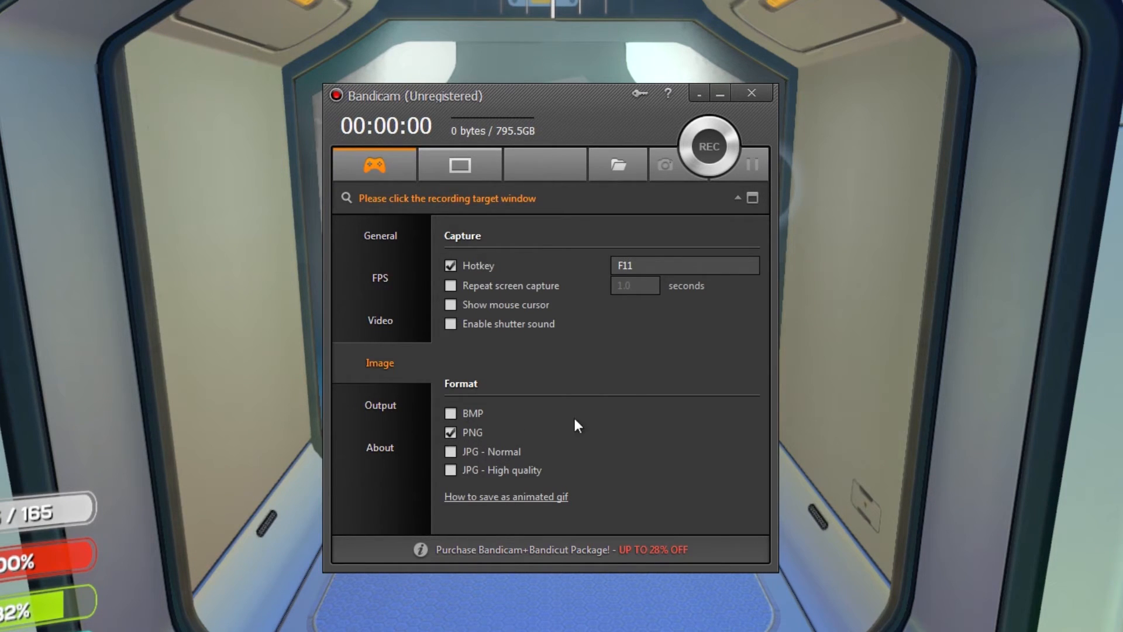
{"action": "left_click", "coordinate": [450, 470]}
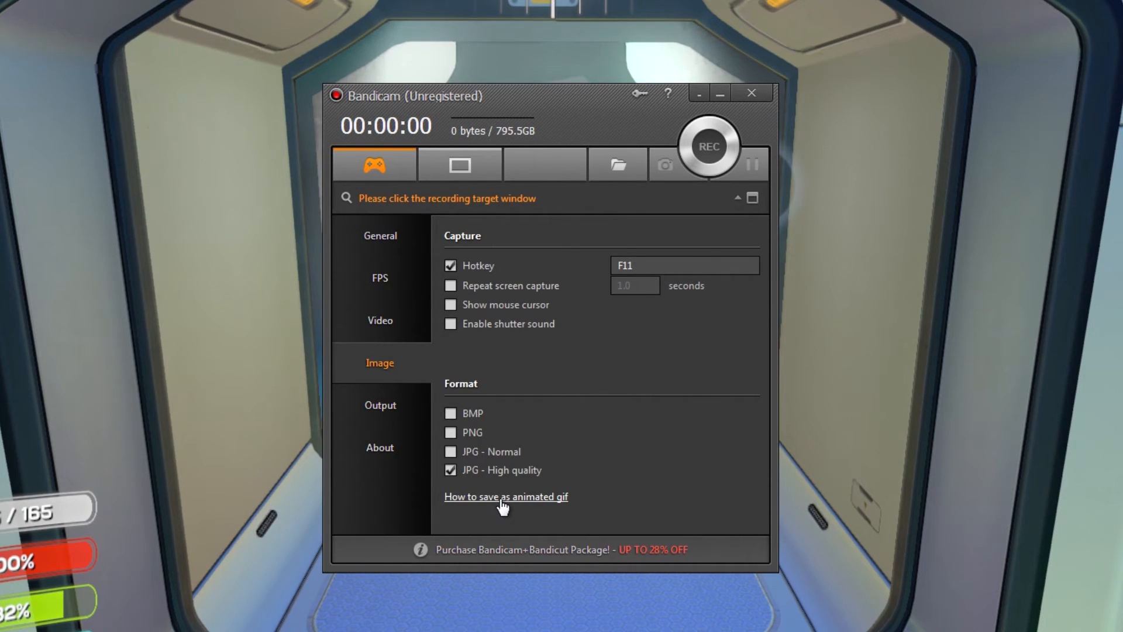
- Look through the captured video and image files in the output lists
{"action": "left_click", "coordinate": [378, 410]}
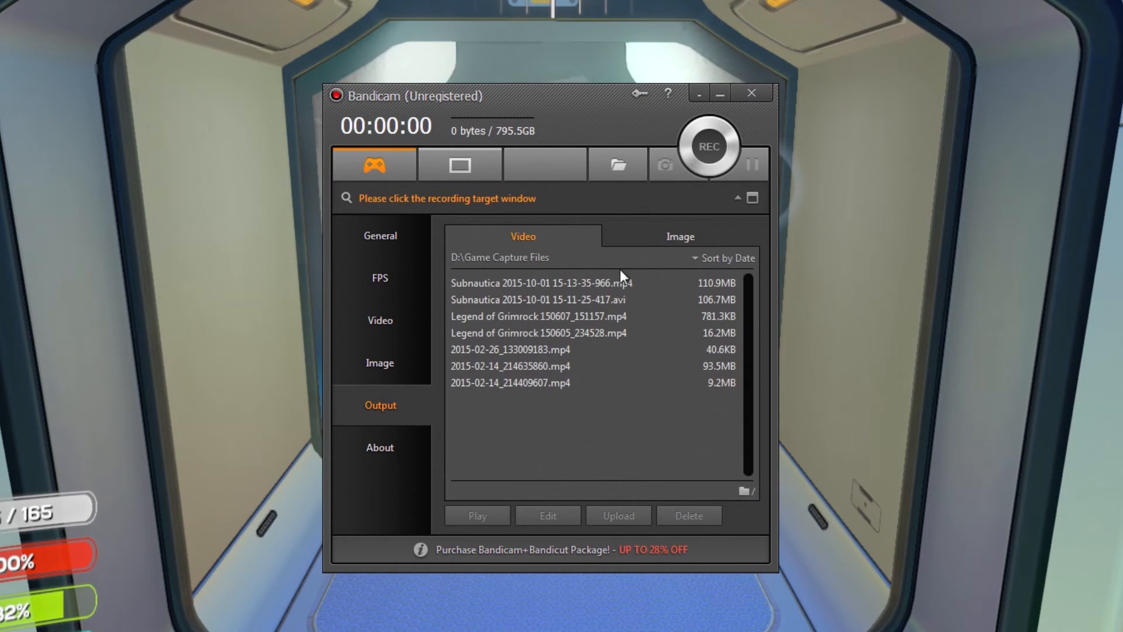
{"action": "left_click", "coordinate": [549, 372]}
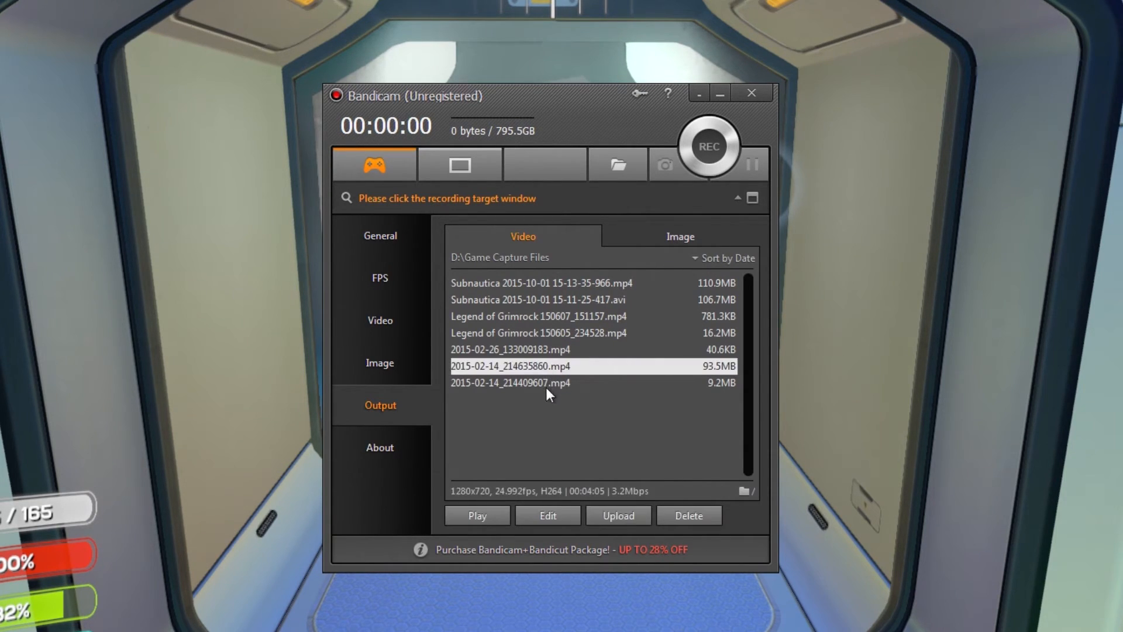
{"action": "left_click", "coordinate": [501, 333]}
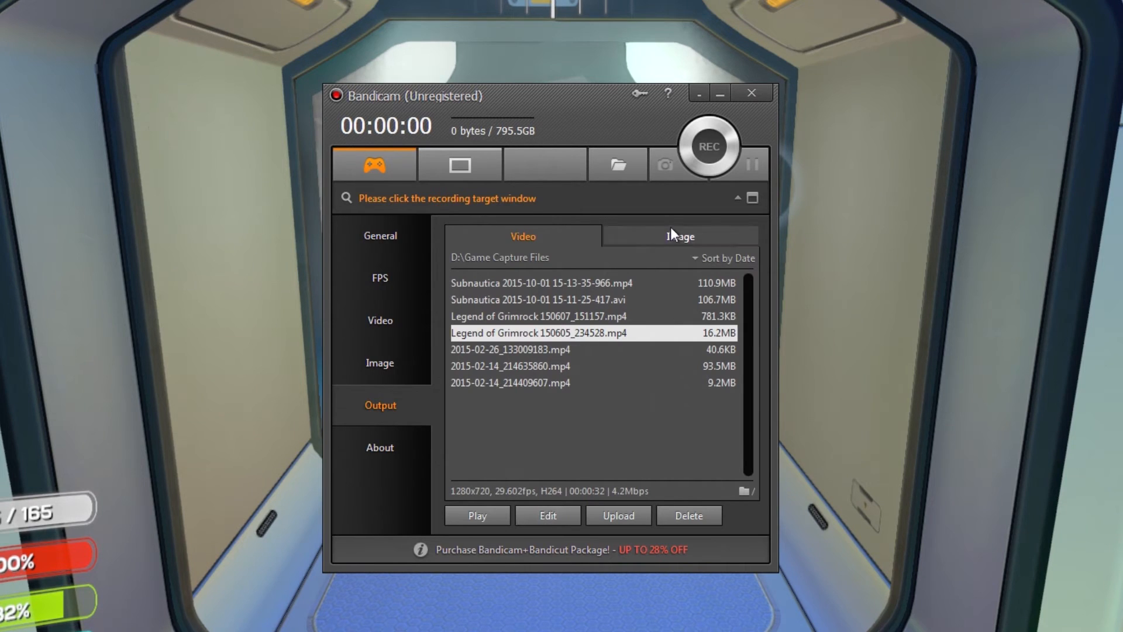
{"action": "left_click", "coordinate": [630, 241]}
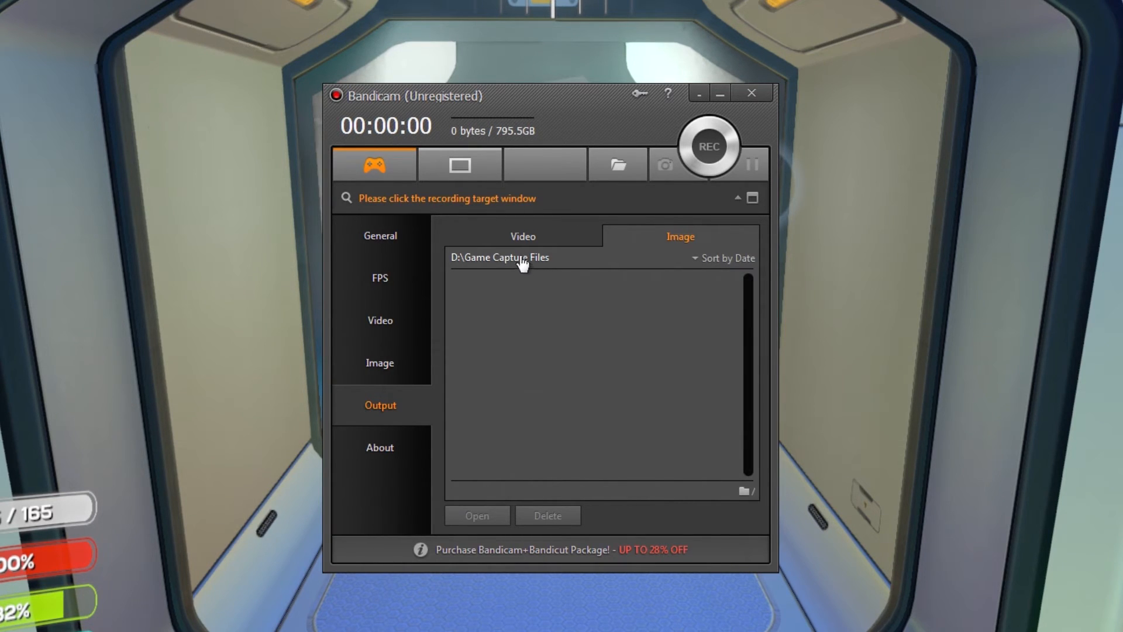
{"action": "left_click", "coordinate": [523, 237]}
- Play the recording Legend of Grimrock 150605_234528.mp4 and close the player
{"action": "left_click", "coordinate": [552, 317]}
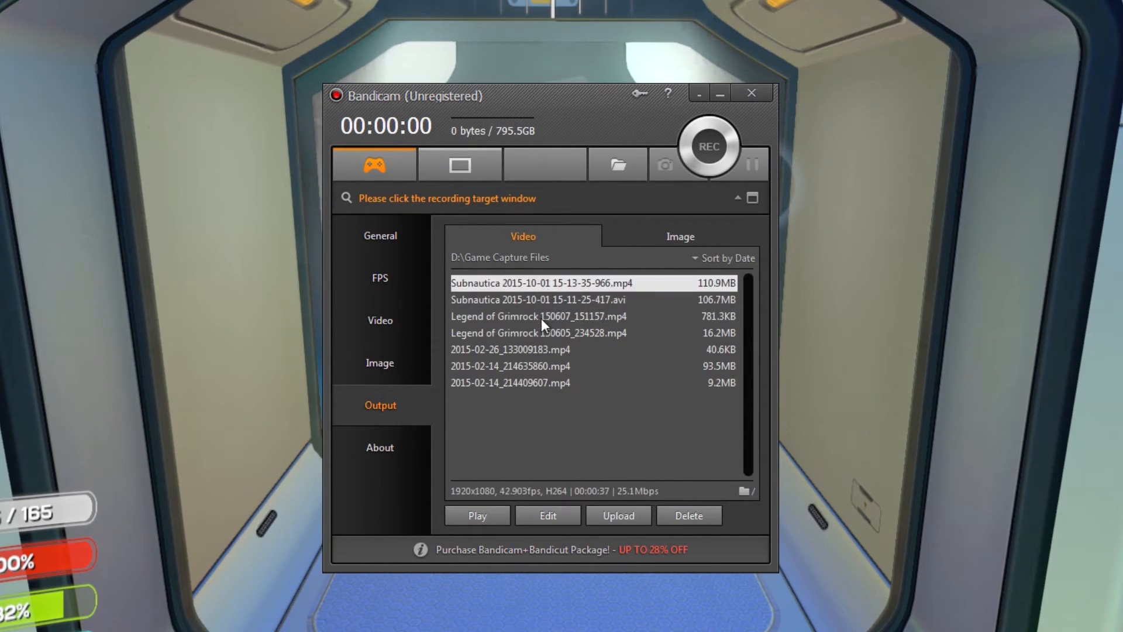
{"action": "left_click", "coordinate": [545, 332]}
{"action": "left_click", "coordinate": [504, 513]}
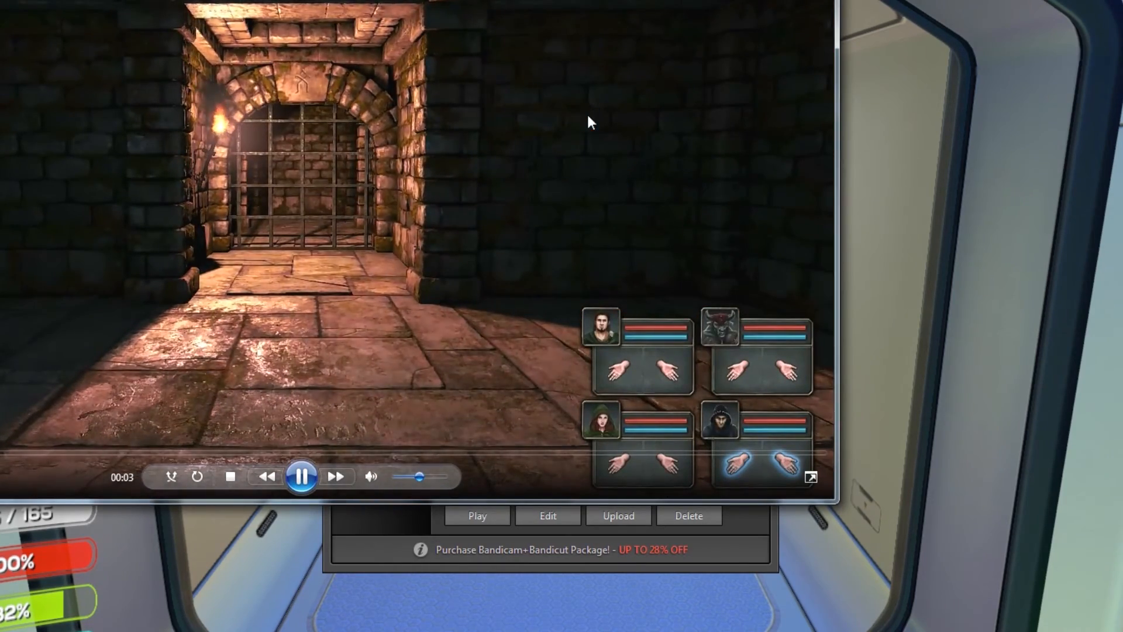
{"action": "key", "text": "alt+F4"}
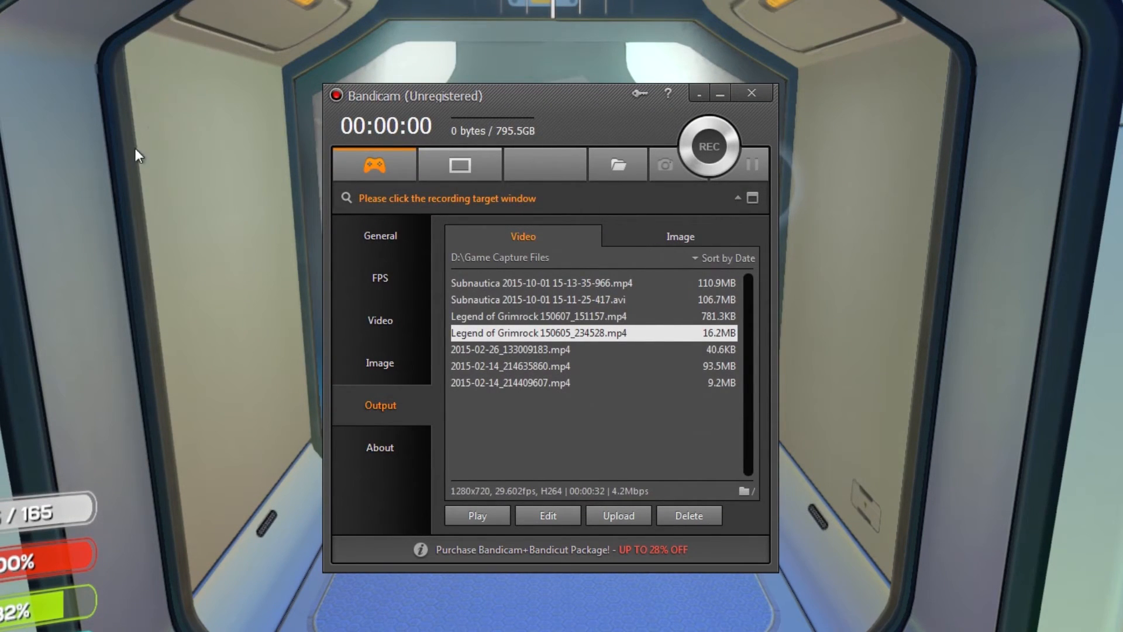
- View the program's version and license information
{"action": "left_click", "coordinate": [395, 440]}
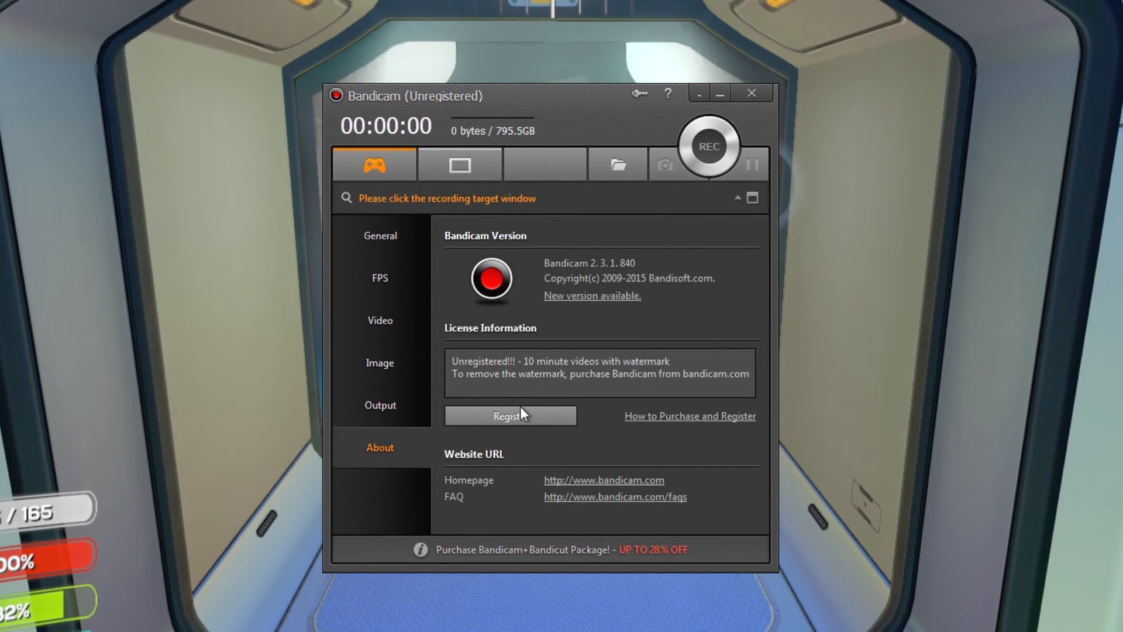
- Try Auto Complete Recording by recording time and by recorded file size, return it to Disable, and dismiss the settings
{"action": "left_click", "coordinate": [369, 236]}
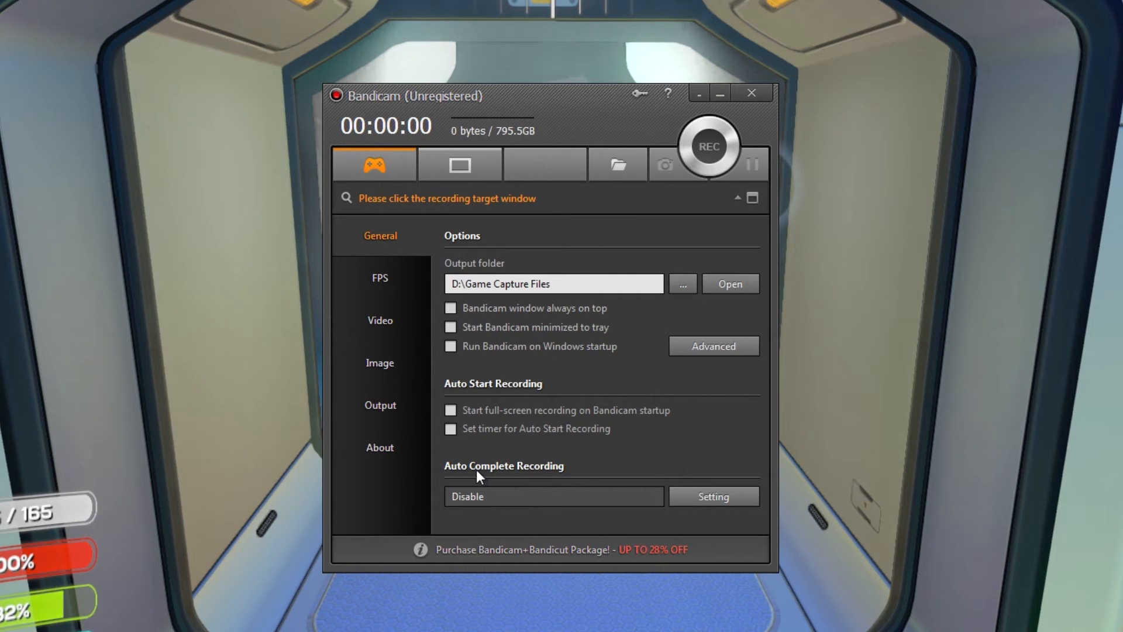
{"action": "left_click", "coordinate": [688, 495]}
{"action": "left_click", "coordinate": [495, 267]}
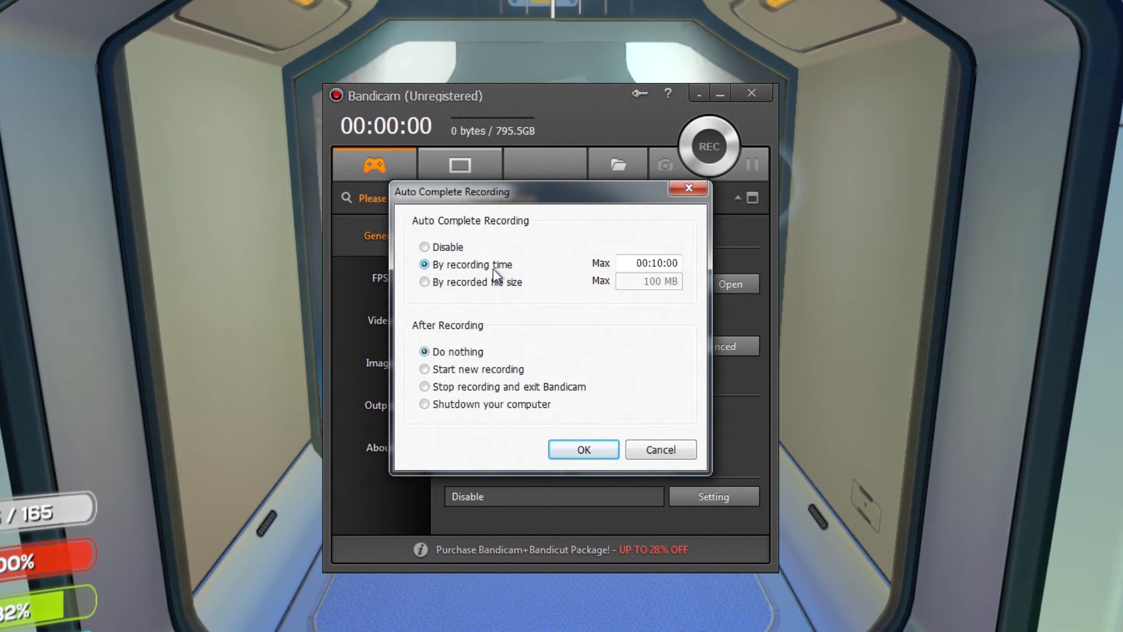
{"action": "left_click", "coordinate": [501, 283]}
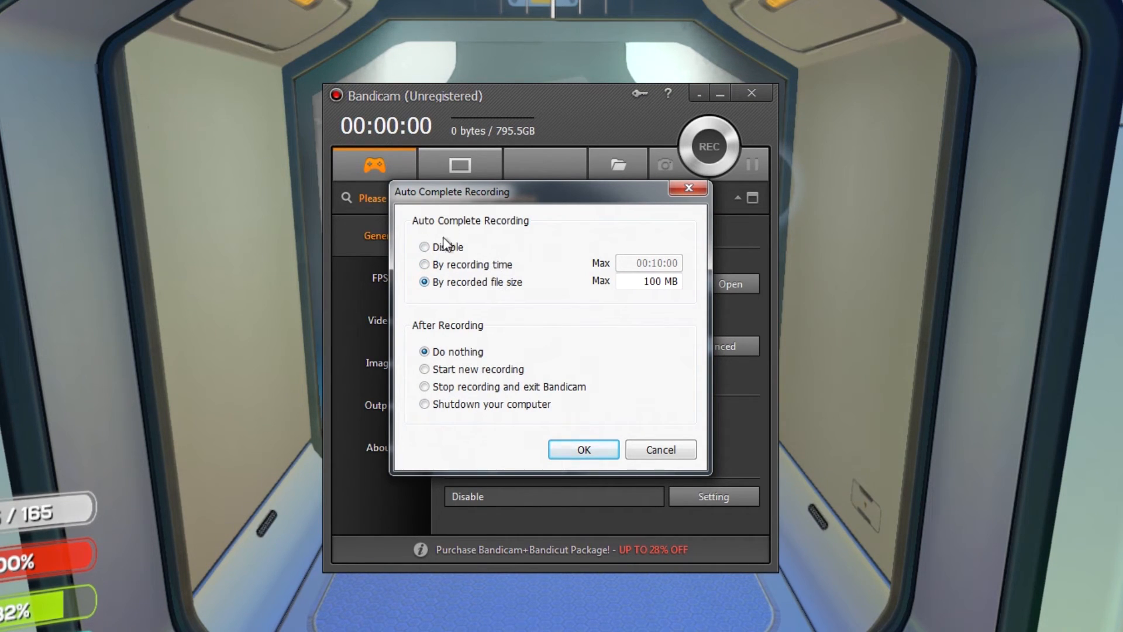
{"action": "left_click", "coordinate": [444, 243]}
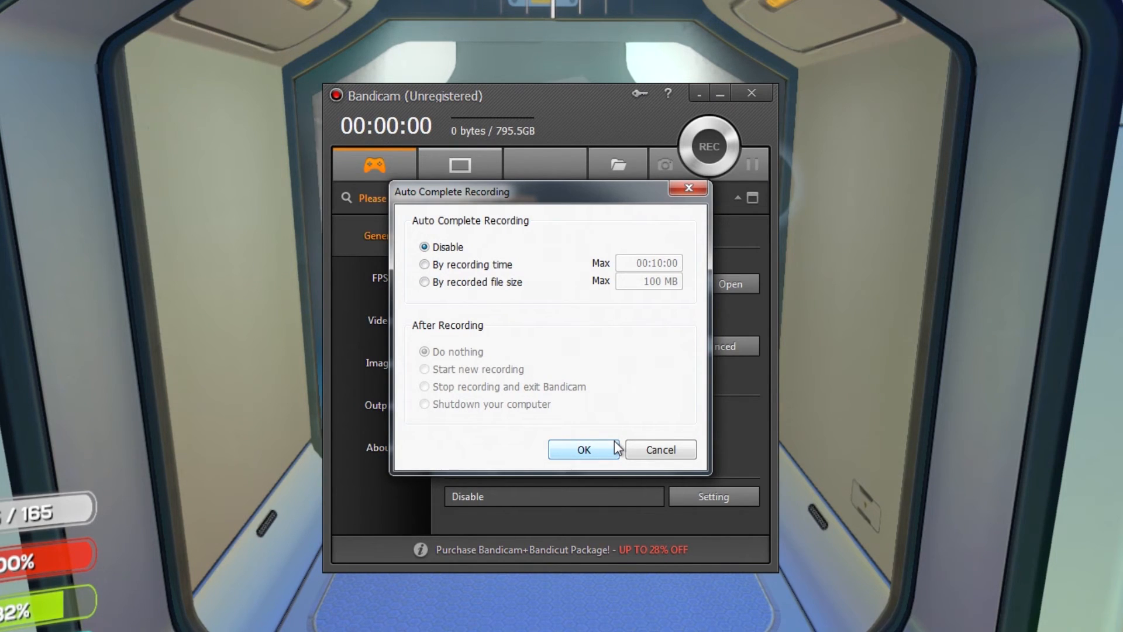
{"action": "left_click", "coordinate": [648, 456]}
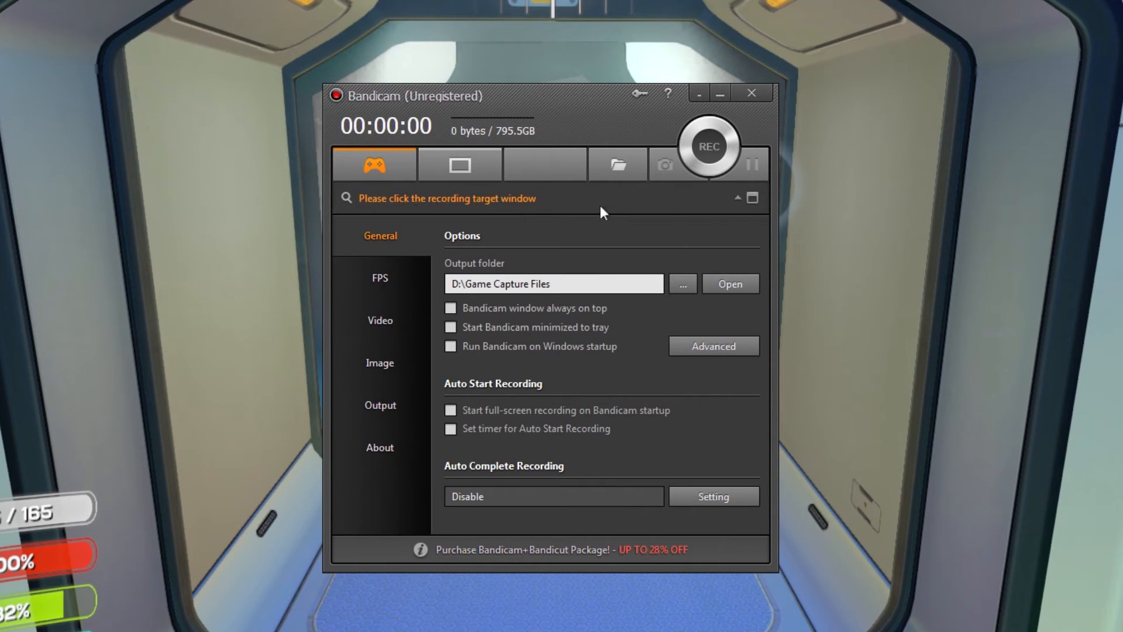
- Try to start recording in Game Recording Mode and decline the change to Screen Recording Mode
{"action": "left_click", "coordinate": [694, 160]}
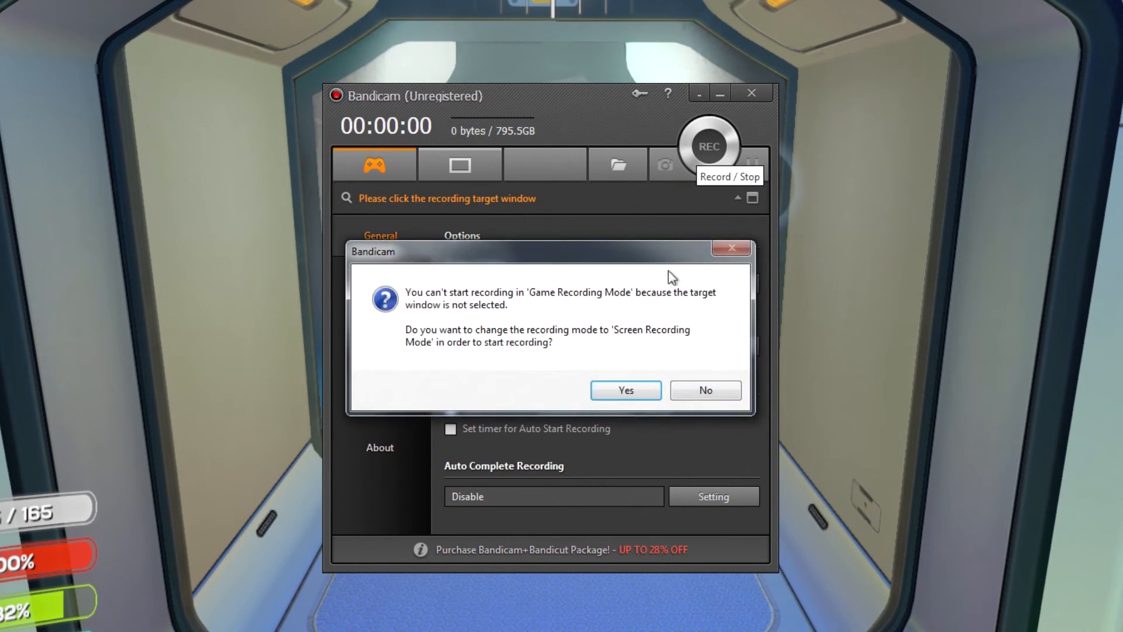
{"action": "left_click", "coordinate": [711, 390]}
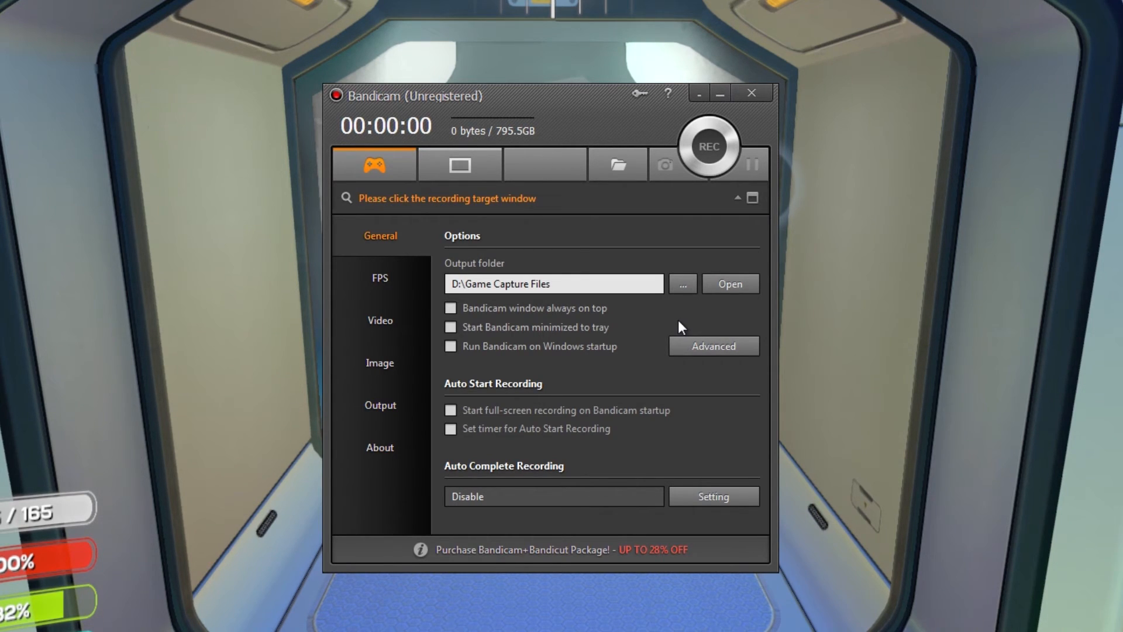
- Switch to the running Subnautica game, open its pause menu, and switch away from the game window
{"action": "left_click", "coordinate": [196, 218]}
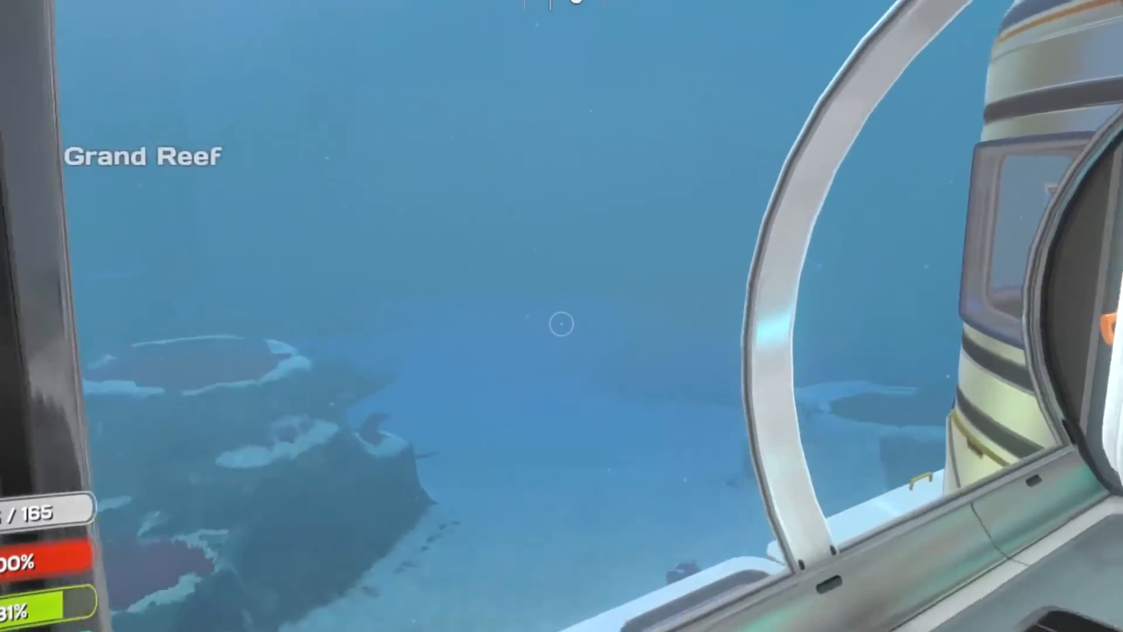
{"action": "key", "text": "d"}
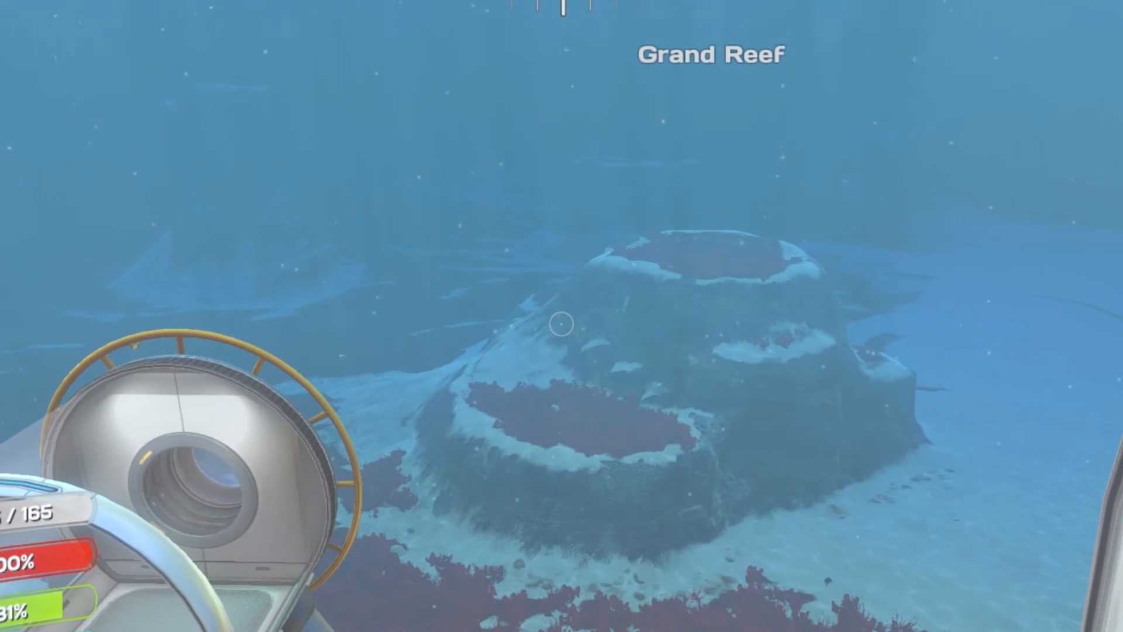
{"action": "key", "text": "Escape"}
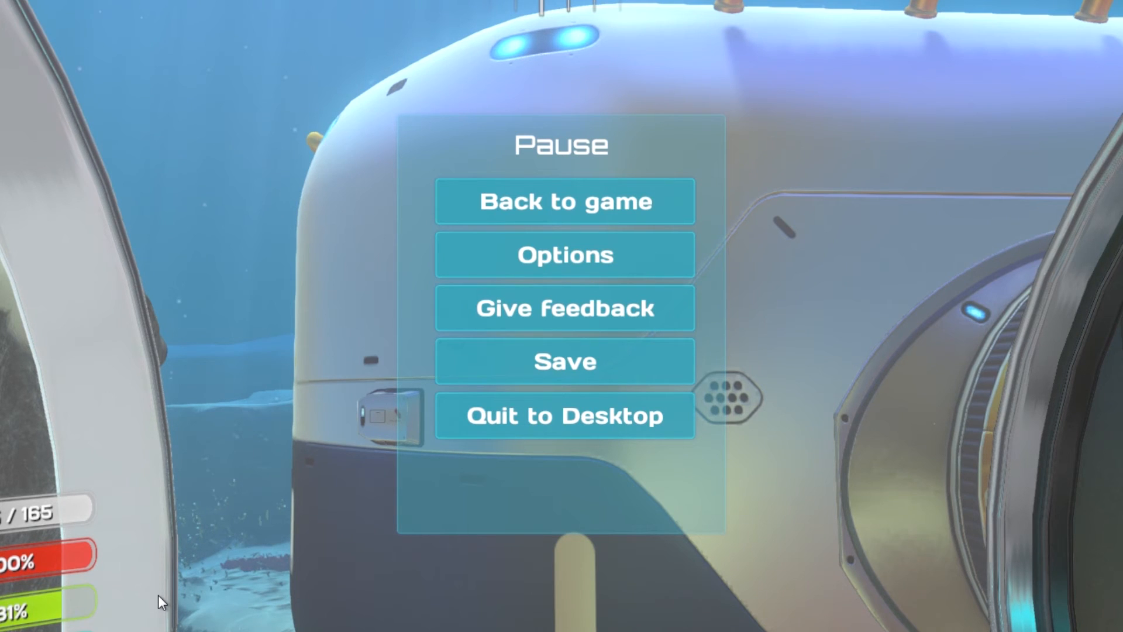
{"action": "key", "text": "alt+Tab"}
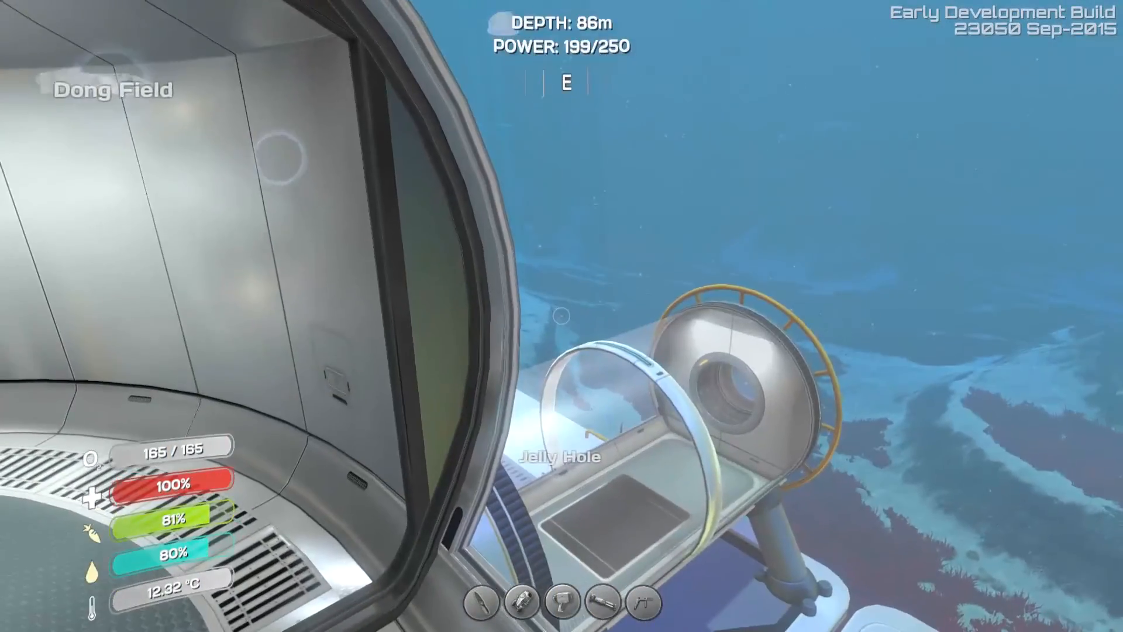
{"action": "key", "text": "w"}
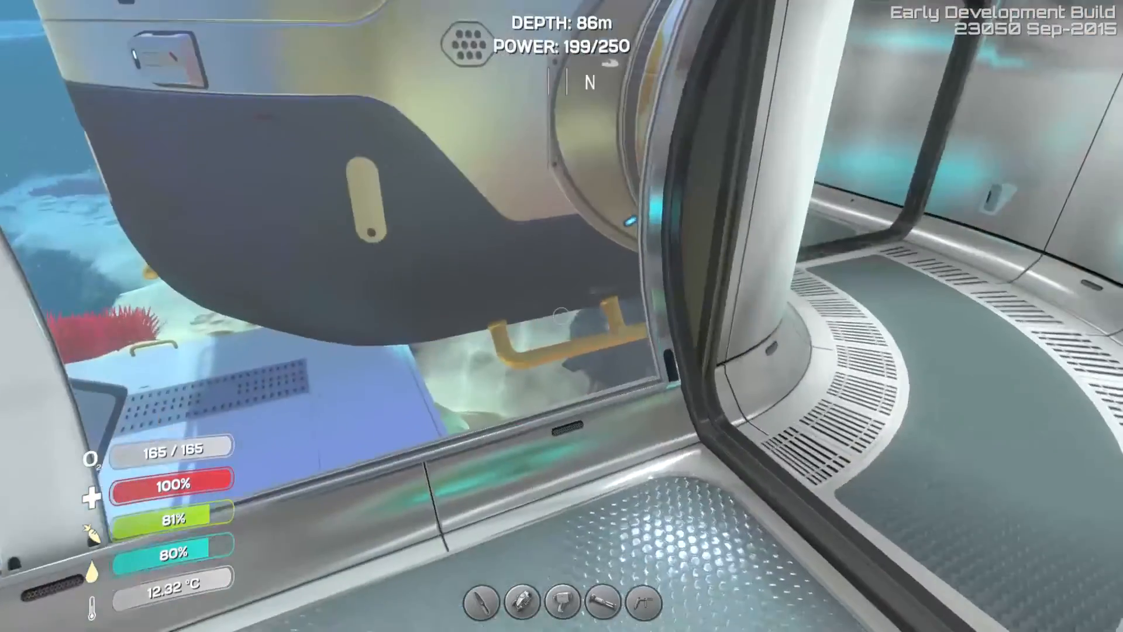
{"action": "key", "text": "w"}
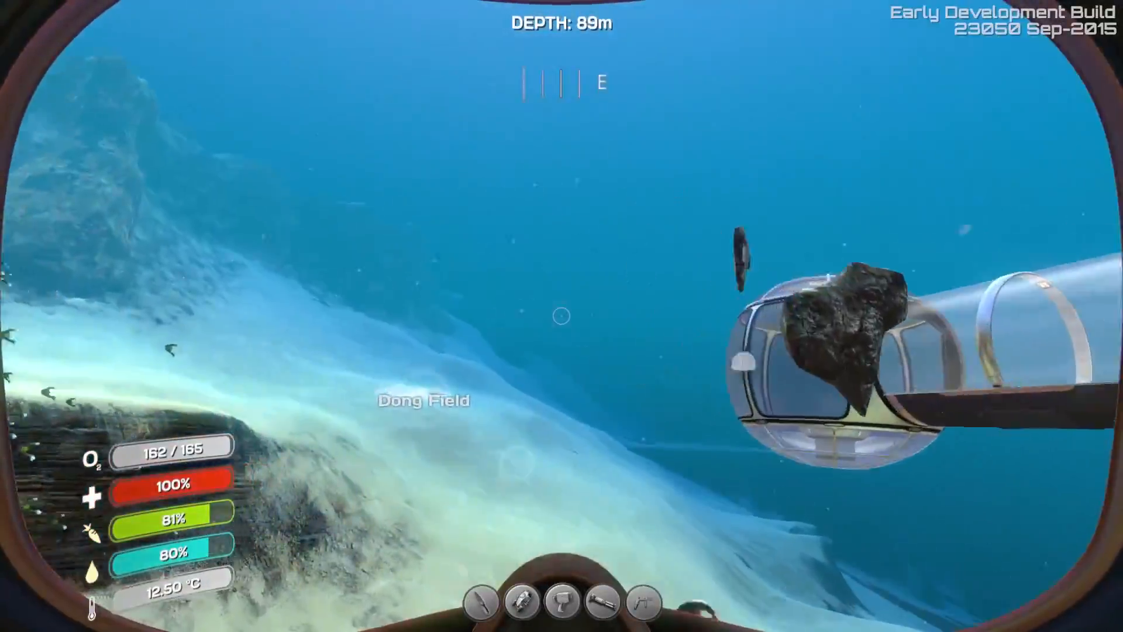
{"action": "key", "text": "w"}
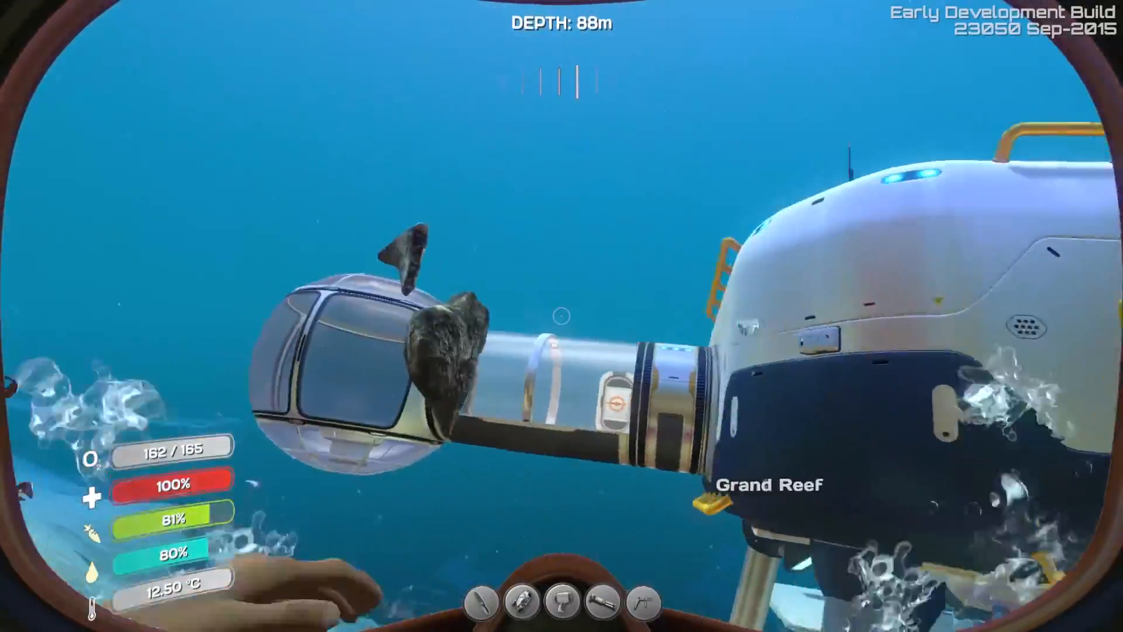
{"action": "key", "text": "a"}
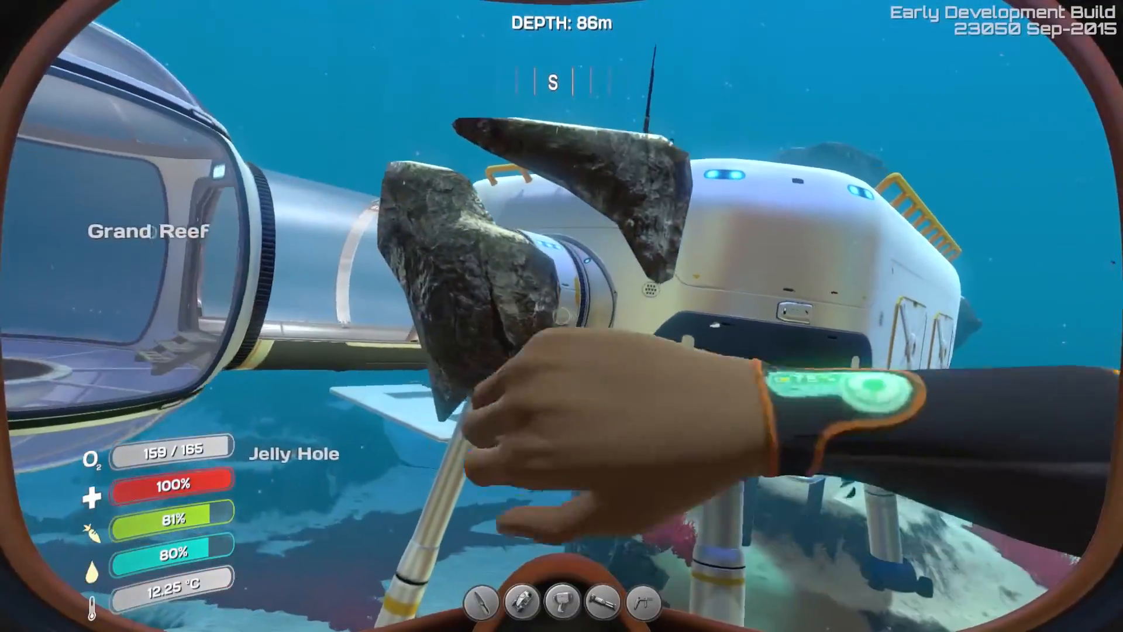
{"action": "key", "text": "w"}
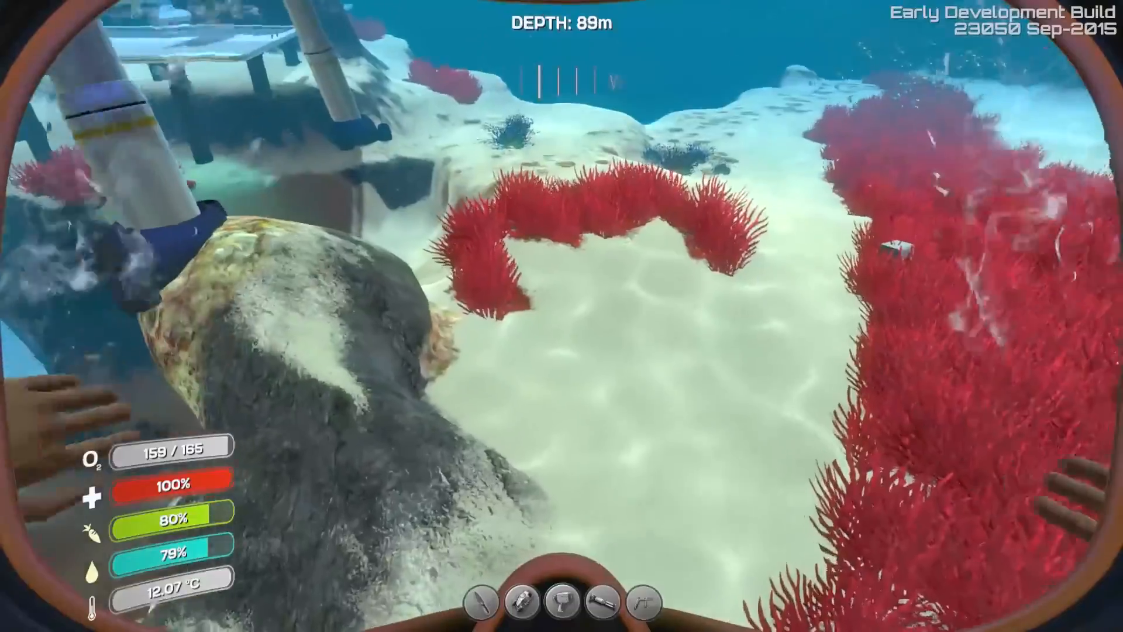
{"action": "key", "text": "w"}
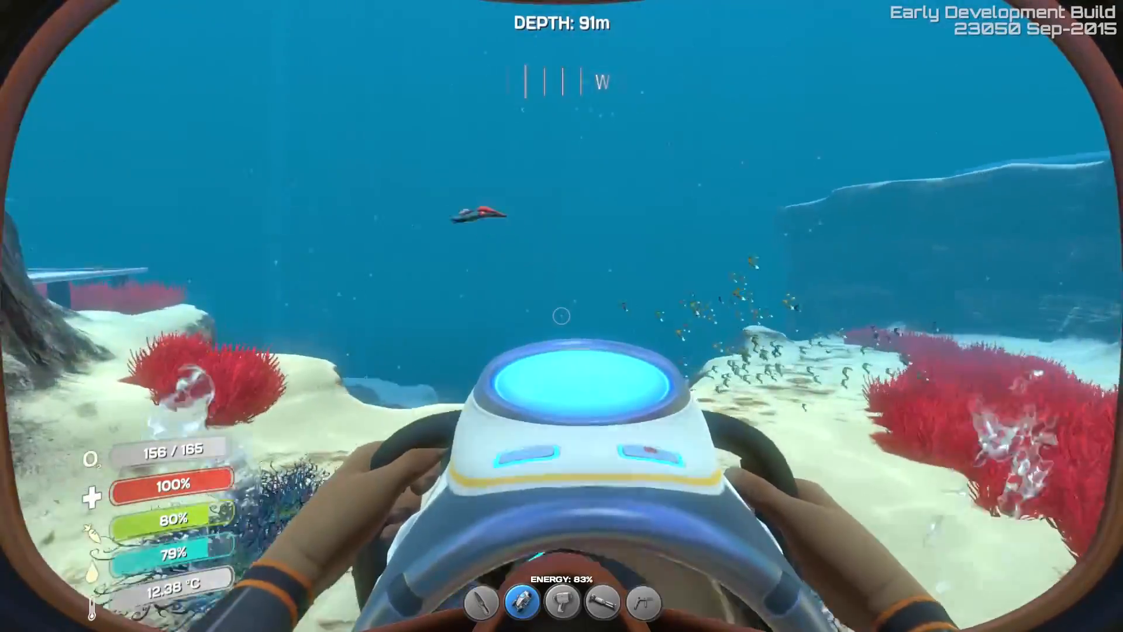
{"action": "key", "text": "w"}
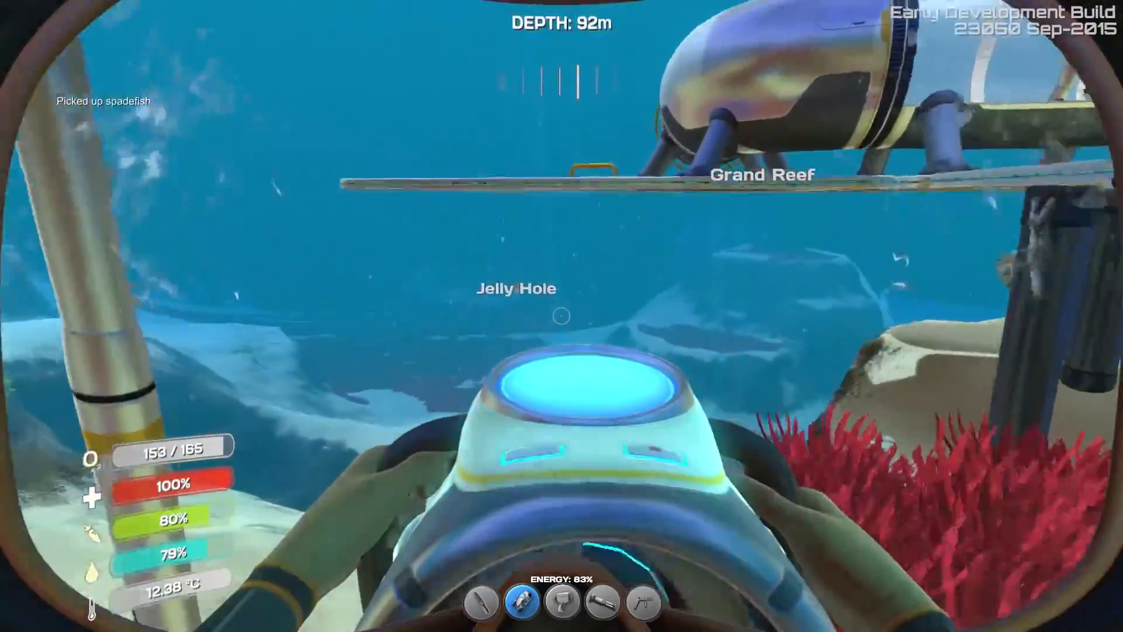
{"action": "key", "text": "w"}
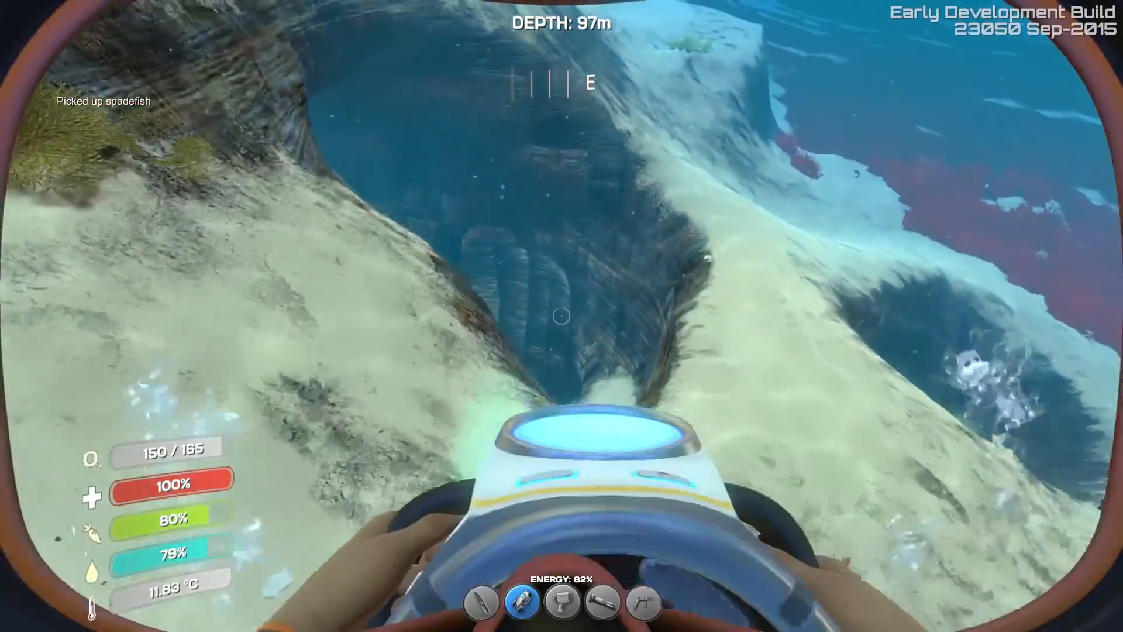
{"action": "key", "text": "w"}
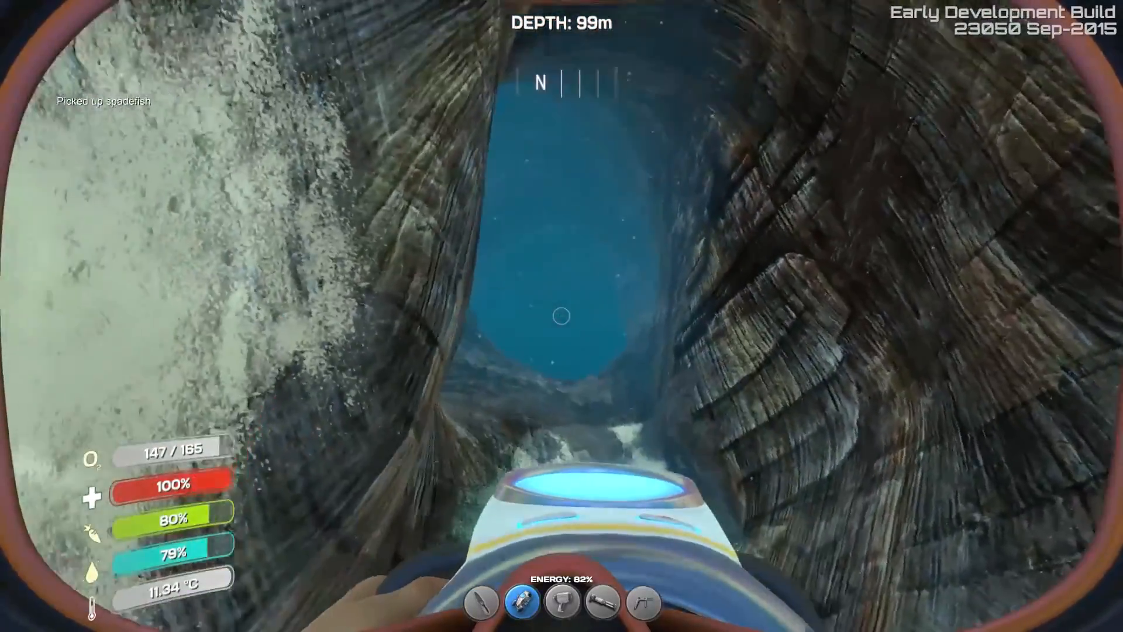
- Steer the Seaglide through the water to the underwater base and climb the ladder into its moonpool room
{"action": "key", "text": "w"}
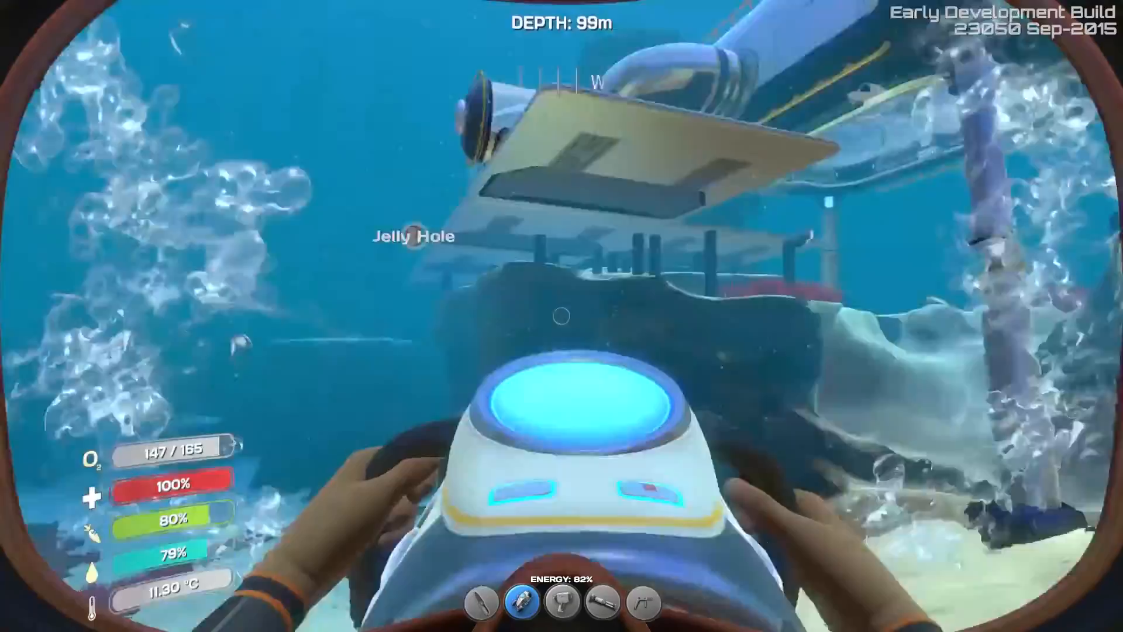
{"action": "key", "text": "w"}
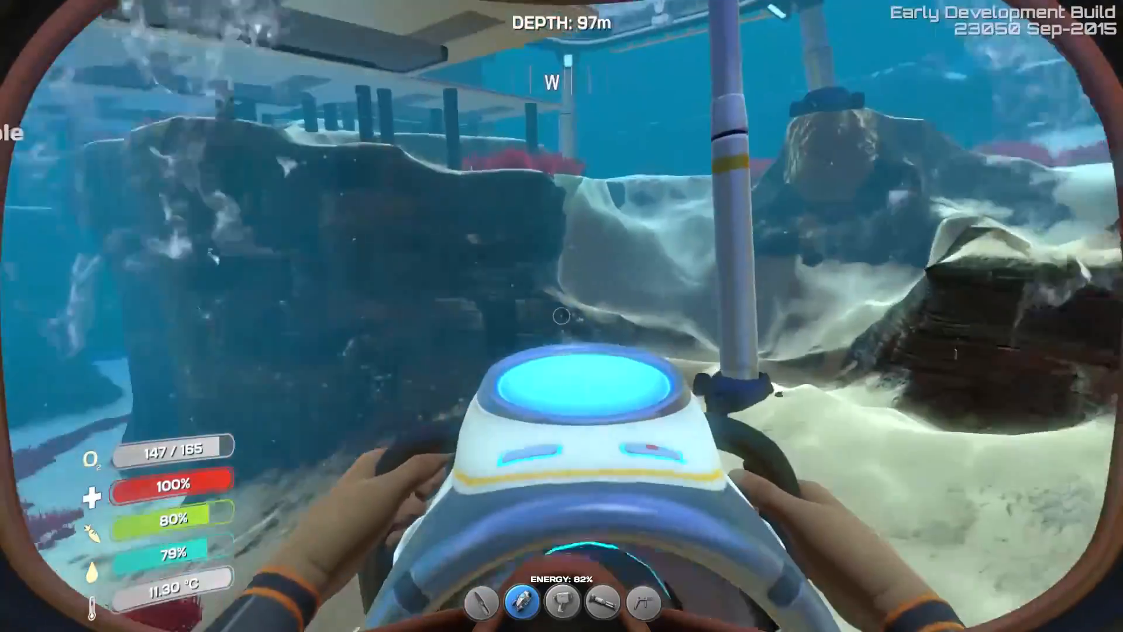
{"action": "key", "text": "w"}
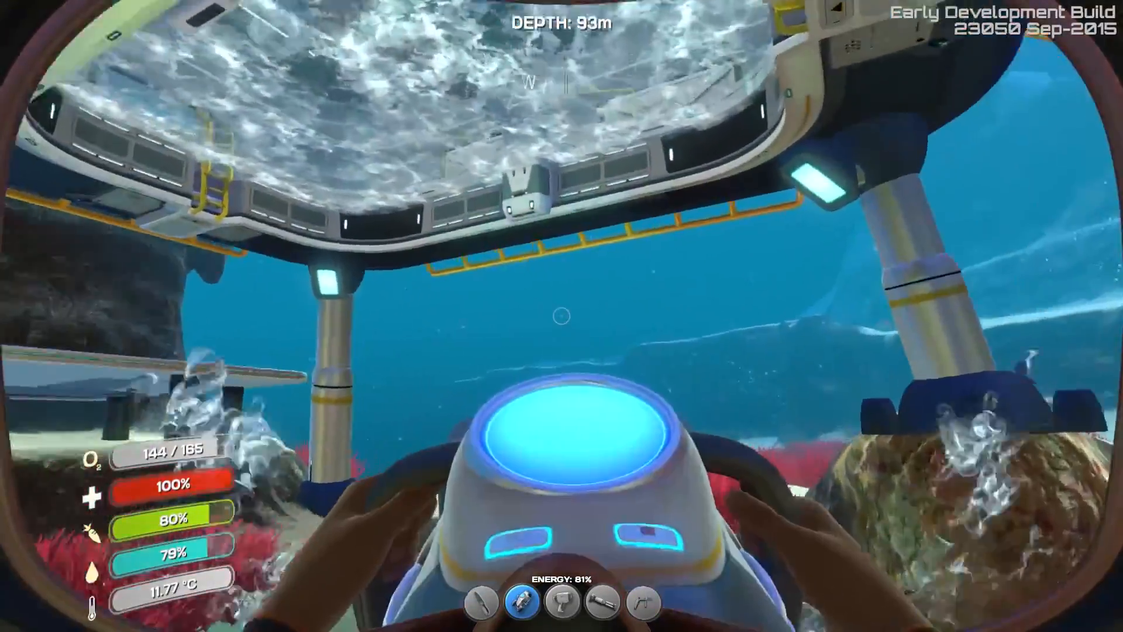
{"action": "key", "text": "w"}
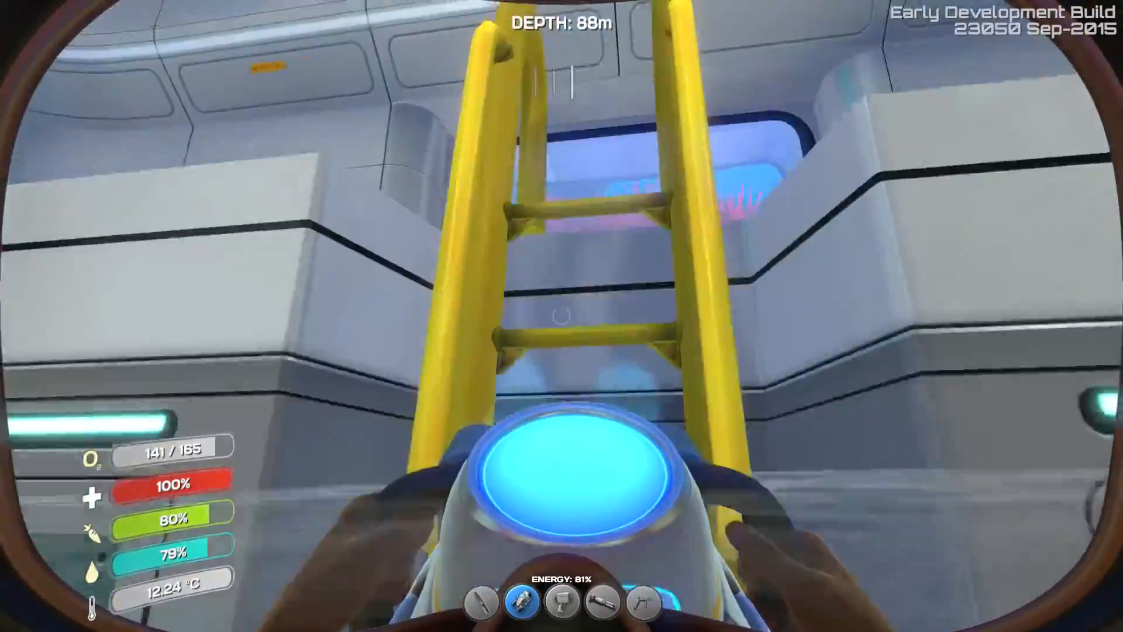
{"action": "key", "text": "w"}
{"action": "left_click", "coordinate": [561, 316]}
{"action": "key", "text": "w"}
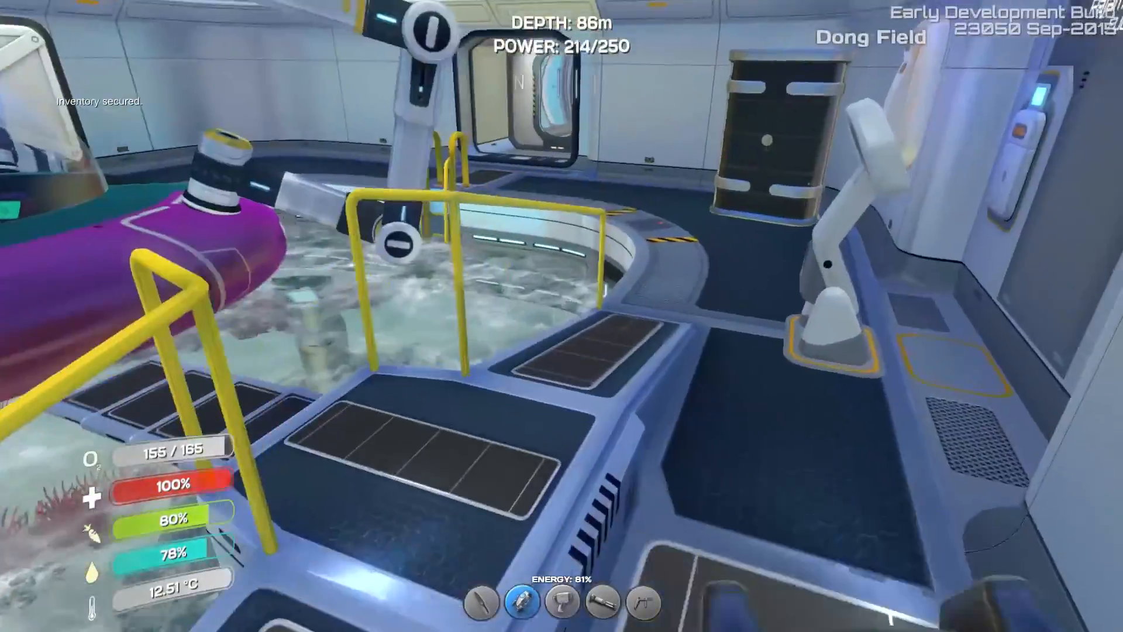
- Equip the knife and pause the game, switching to Bandicam to stop the recording
{"action": "key", "text": "1"}
{"action": "key", "text": "w"}
{"action": "key", "text": "Escape"}
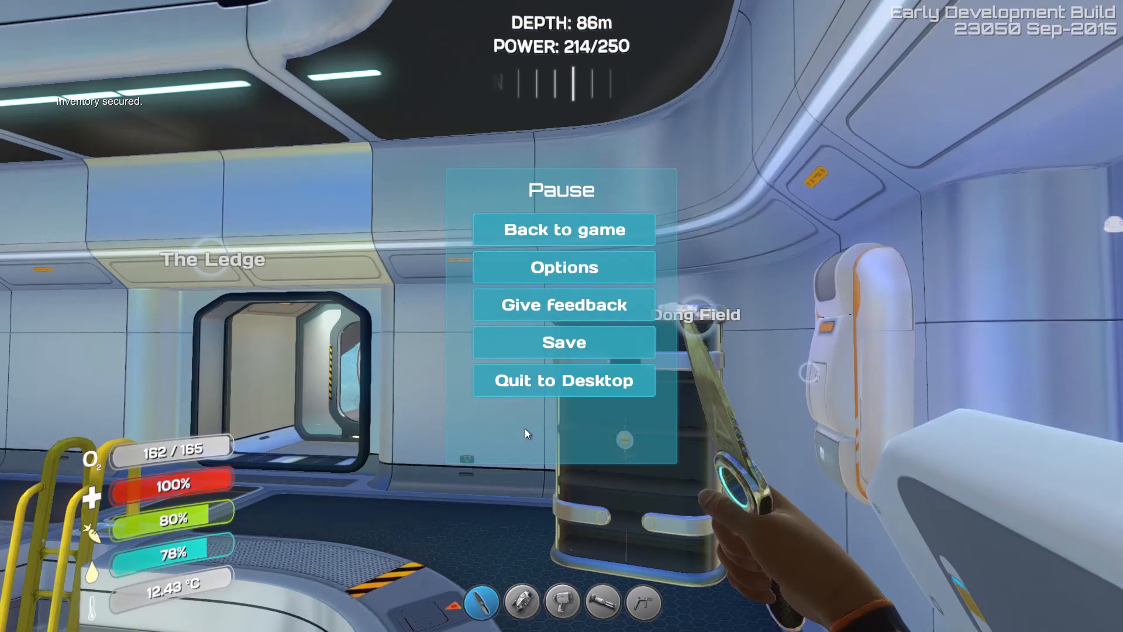
{"action": "key", "text": "alt+Tab"}
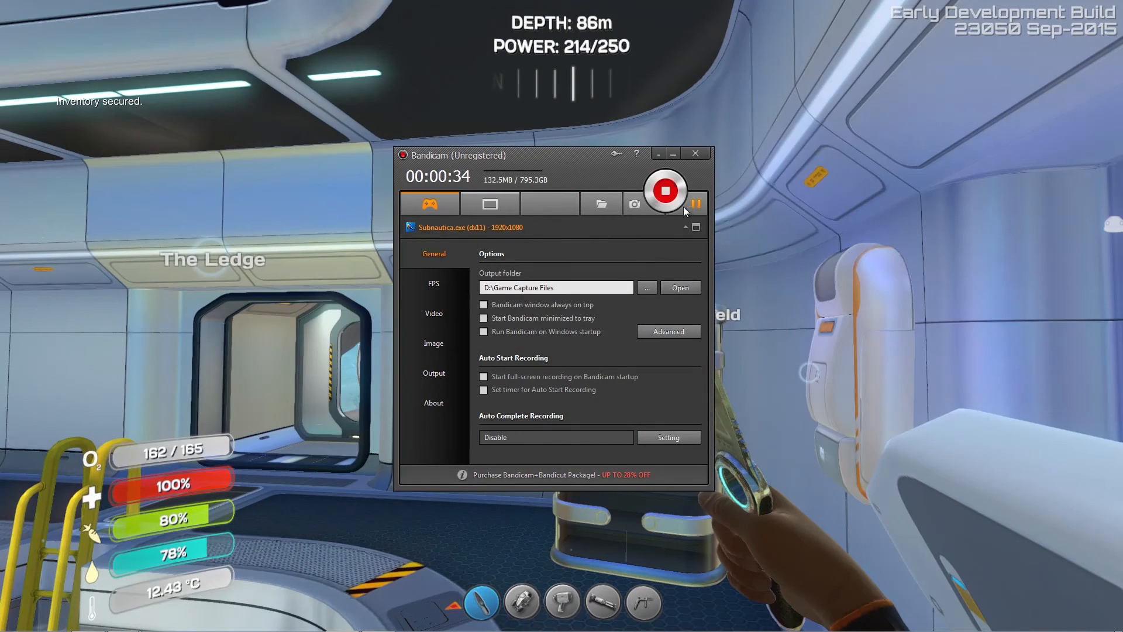
{"action": "left_click", "coordinate": [677, 199]}
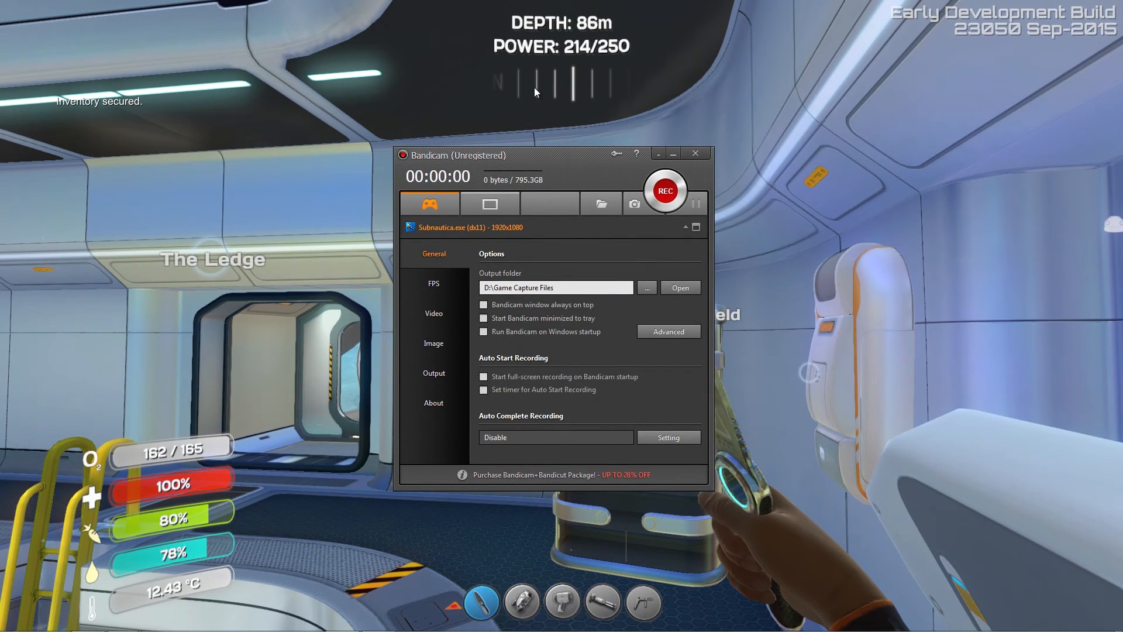
{"action": "left_click", "coordinate": [672, 287]}
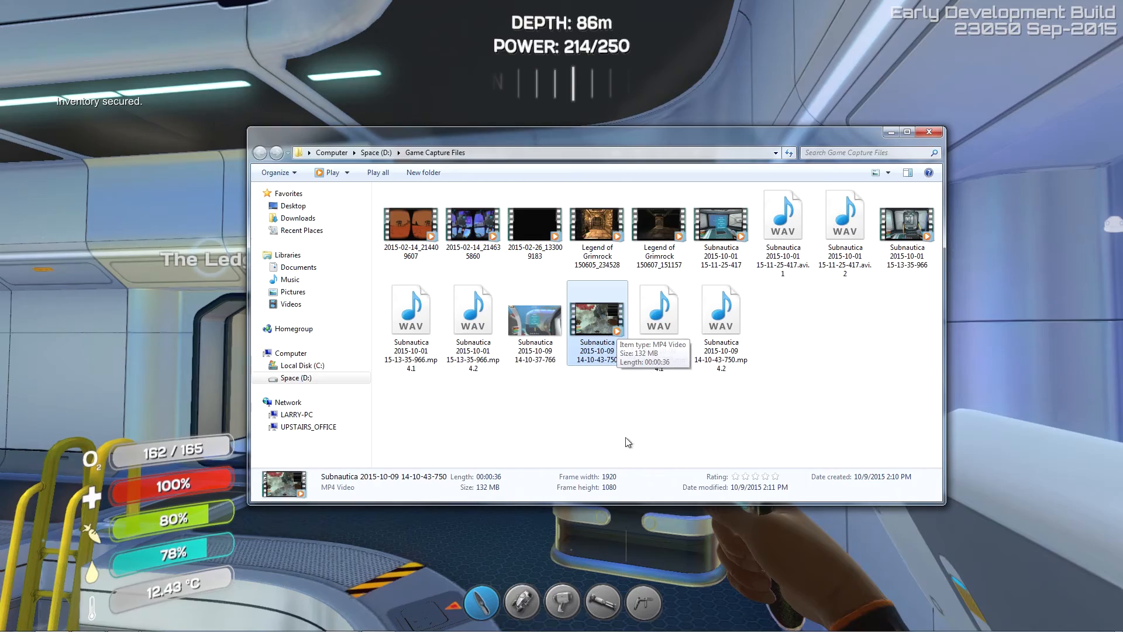
{"action": "double_click", "coordinate": [619, 310]}
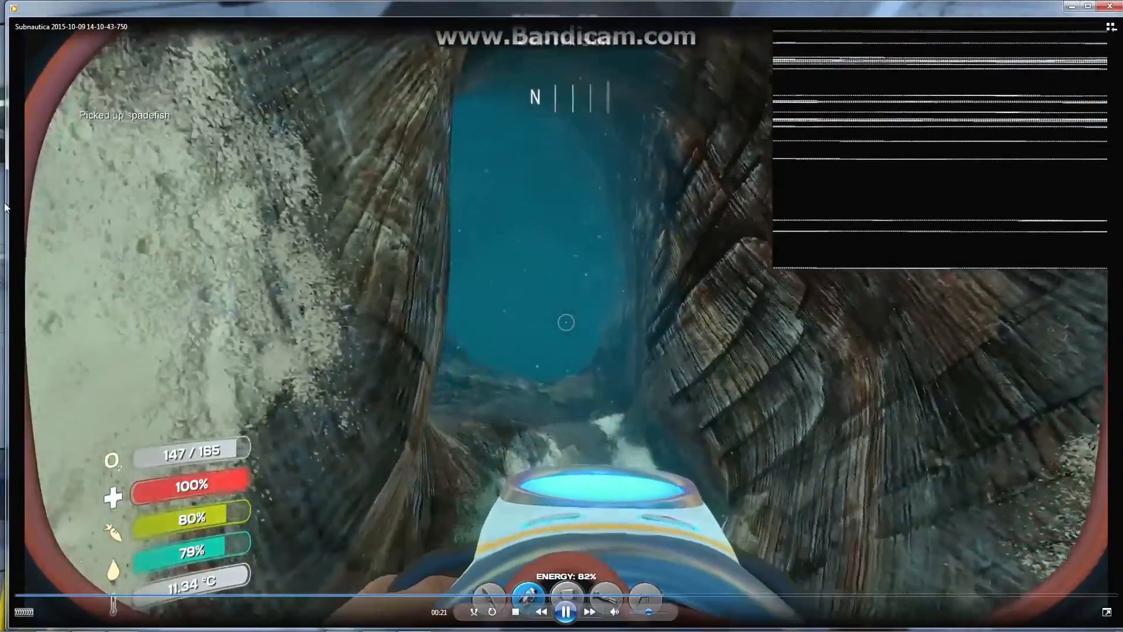
{"action": "left_click_drag", "start_coordinate": [6, 203], "coordinate": [40, 204]}
{"action": "mouse_move", "coordinate": [269, 9]}
{"action": "left_mouse_down"}
{"action": "mouse_move", "coordinate": [214, 6]}
{"action": "mouse_move", "coordinate": [247, 11]}
{"action": "left_mouse_up"}
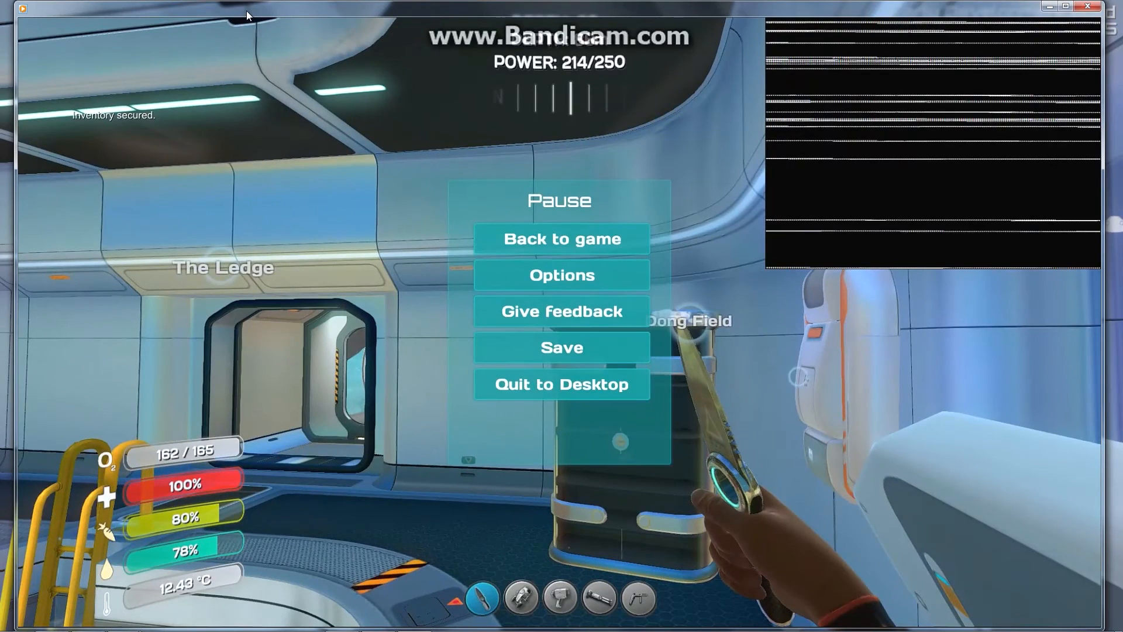
{"action": "left_click", "coordinate": [1088, 5]}
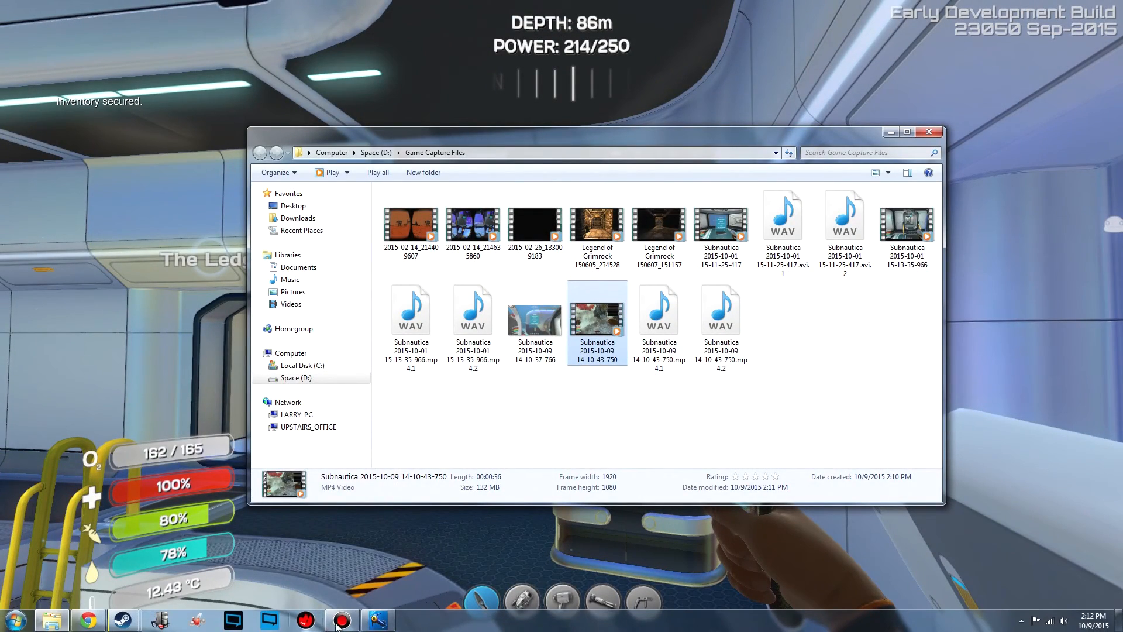
- Switch back to Bandicam's Screen Recording Mode and shift the 1280x720 recording area slightly
{"action": "left_click", "coordinate": [342, 623]}
{"action": "left_click", "coordinate": [500, 192]}
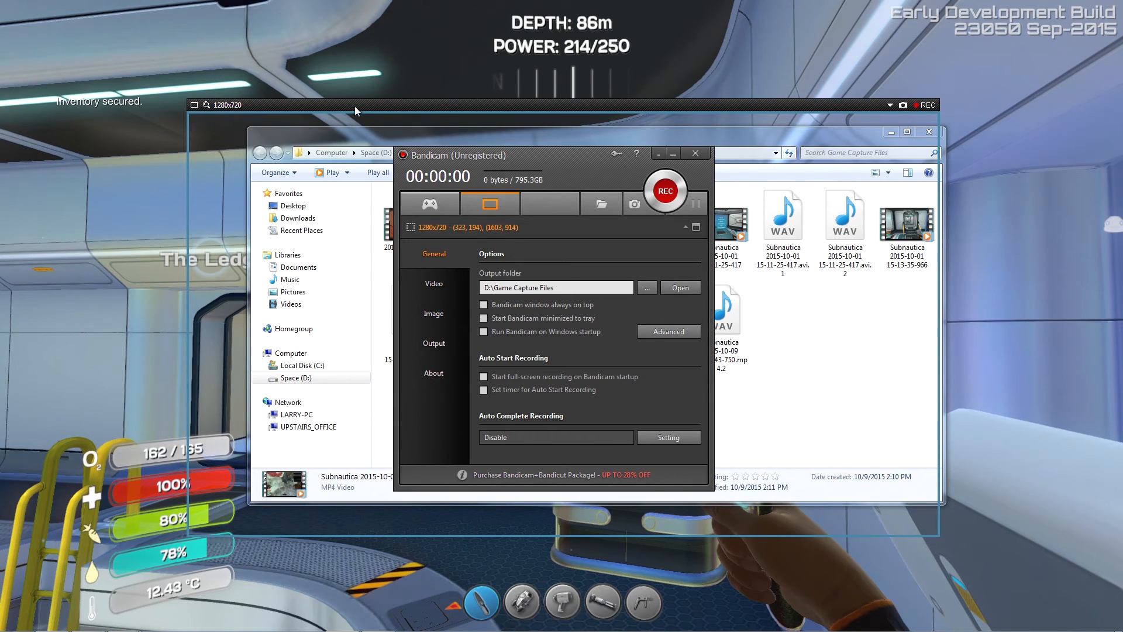
{"action": "left_click", "coordinate": [241, 106]}
{"action": "left_click", "coordinate": [224, 107]}
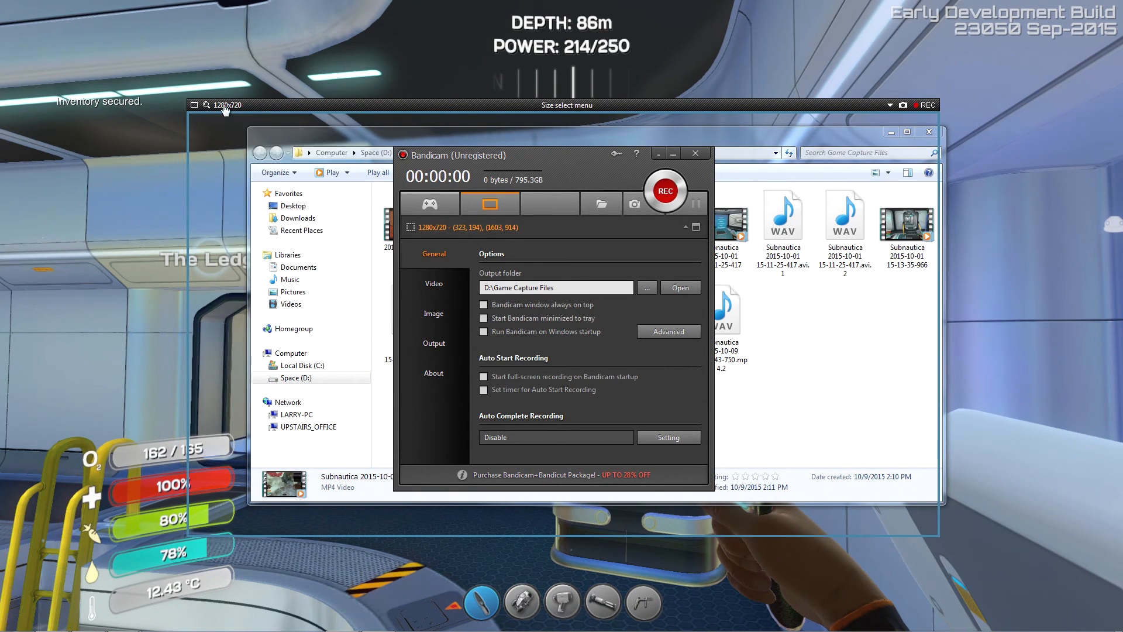
{"action": "mouse_move", "coordinate": [323, 104]}
{"action": "left_mouse_down"}
{"action": "mouse_move", "coordinate": [447, 191]}
{"action": "mouse_move", "coordinate": [325, 109]}
{"action": "left_mouse_up"}
- Set the recording area to 576 x 432 and move its frame to the upper-left area of the desktop
{"action": "left_click", "coordinate": [240, 110]}
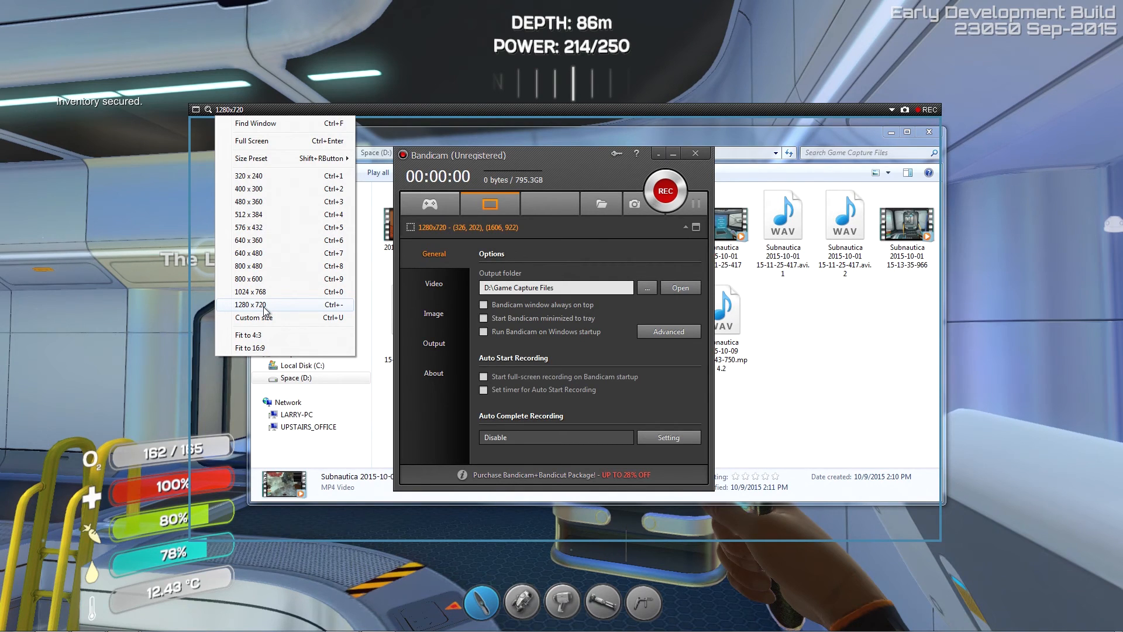
{"action": "left_click", "coordinate": [262, 228]}
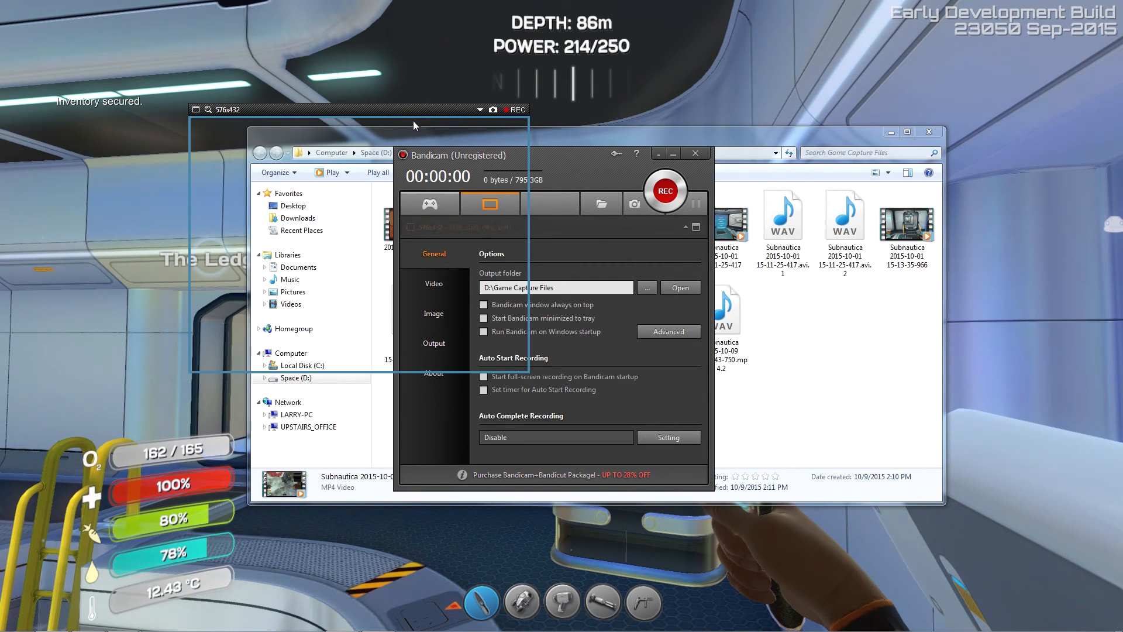
{"action": "left_click_drag", "start_coordinate": [402, 114], "coordinate": [265, 59]}
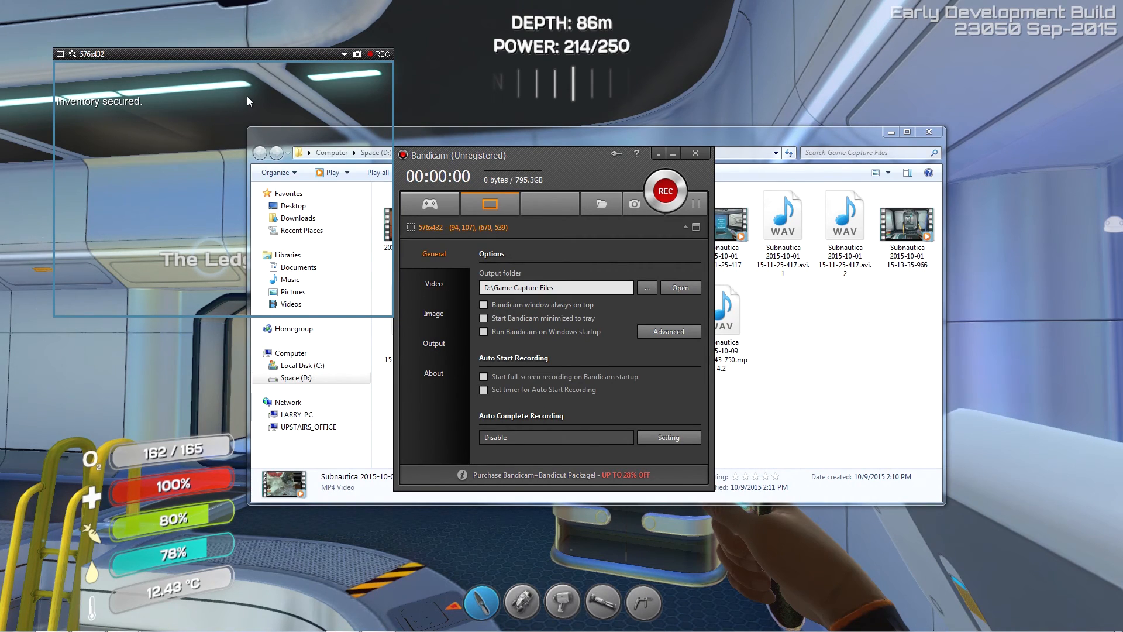
- Return to Game Recording Mode
{"action": "left_click", "coordinate": [430, 204]}
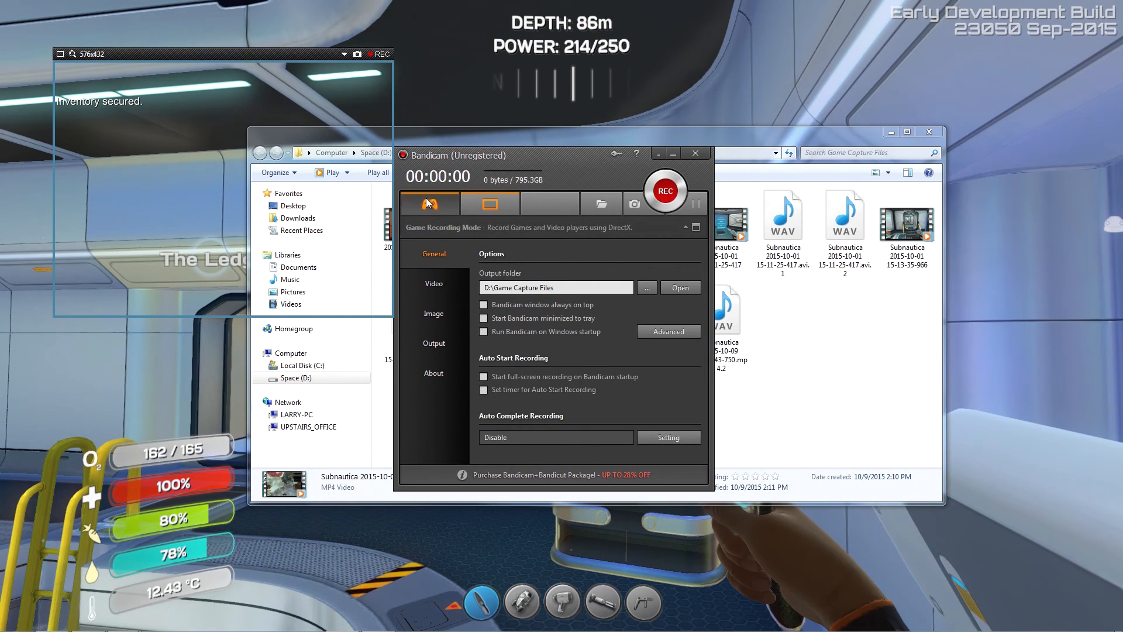